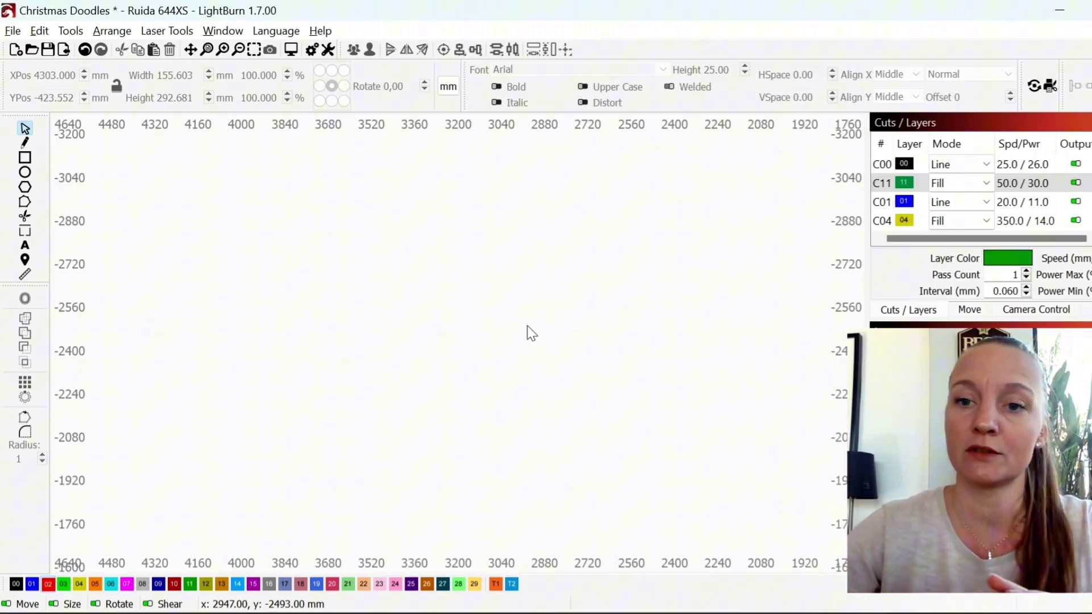
# - Draw a rectangle near the canvas centre on the black C00 layer and nudge it into place
pyautogui.click(218, 33)
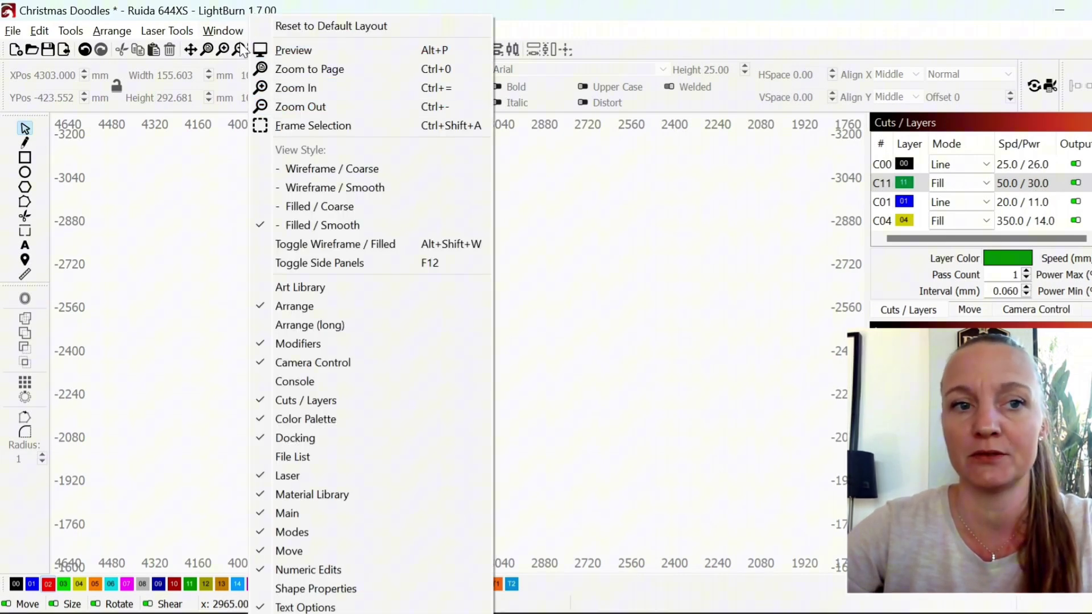
pyautogui.click(335, 188)
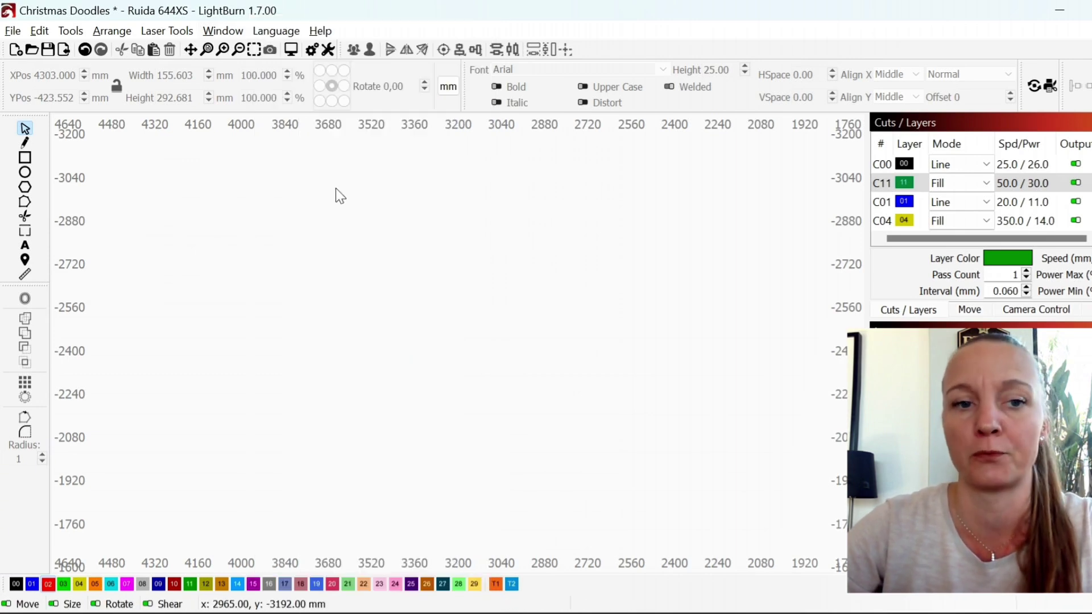
pyautogui.click(25, 161)
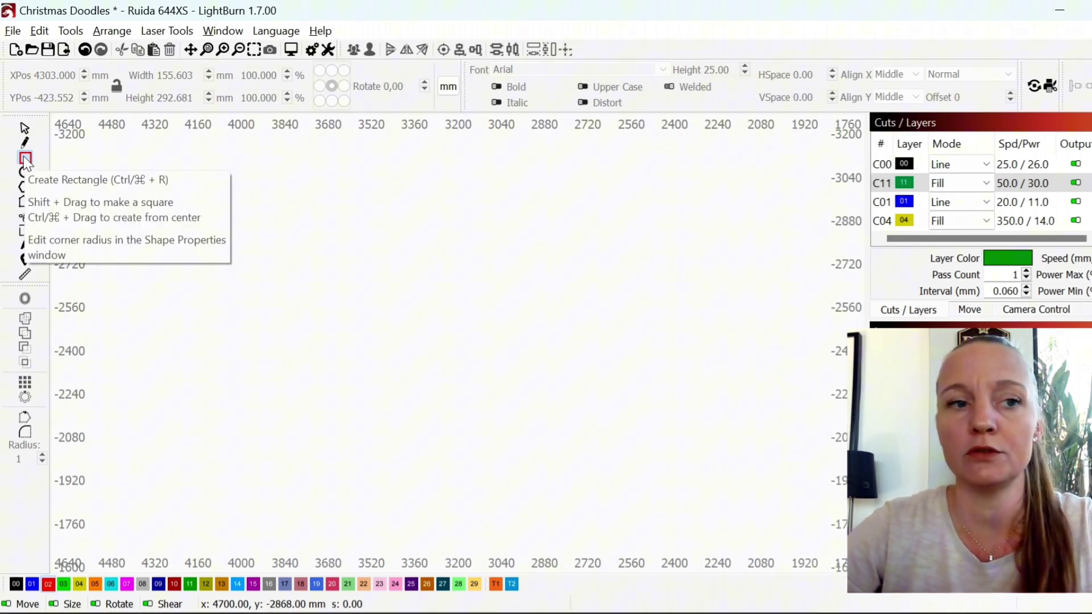
pyautogui.moveTo(302, 269); pyautogui.dragTo(447, 345)
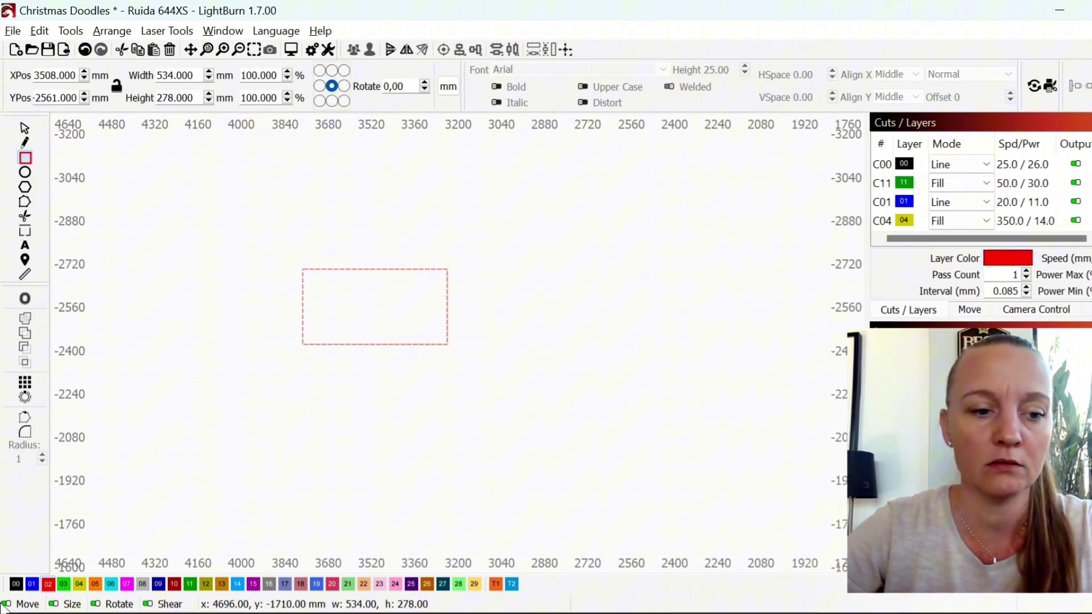
pyautogui.click(16, 584)
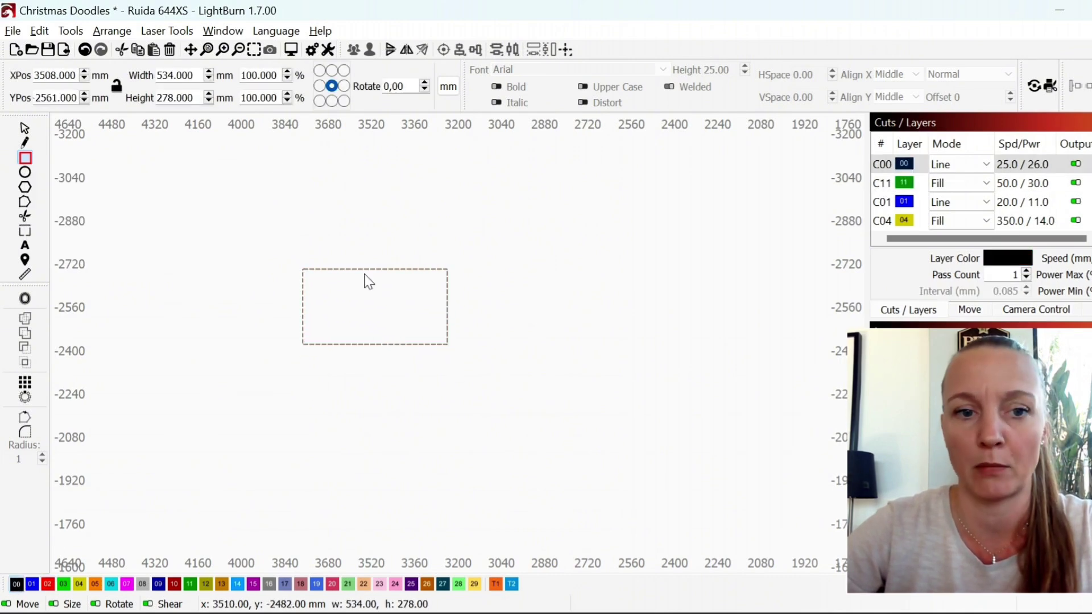
pyautogui.click(22, 132)
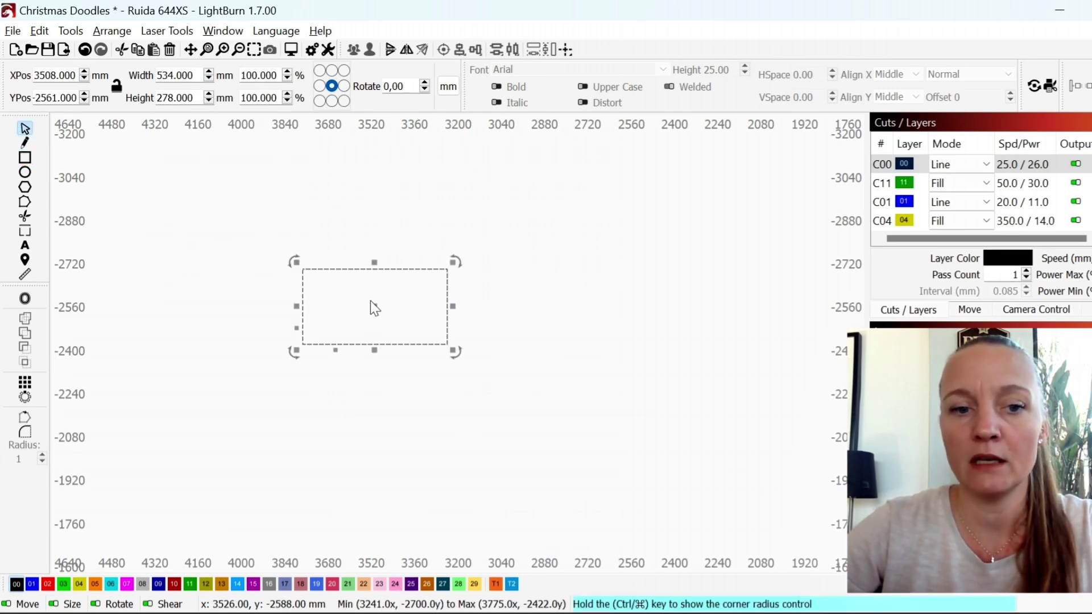
pyautogui.moveTo(372, 305); pyautogui.dragTo(407, 320)
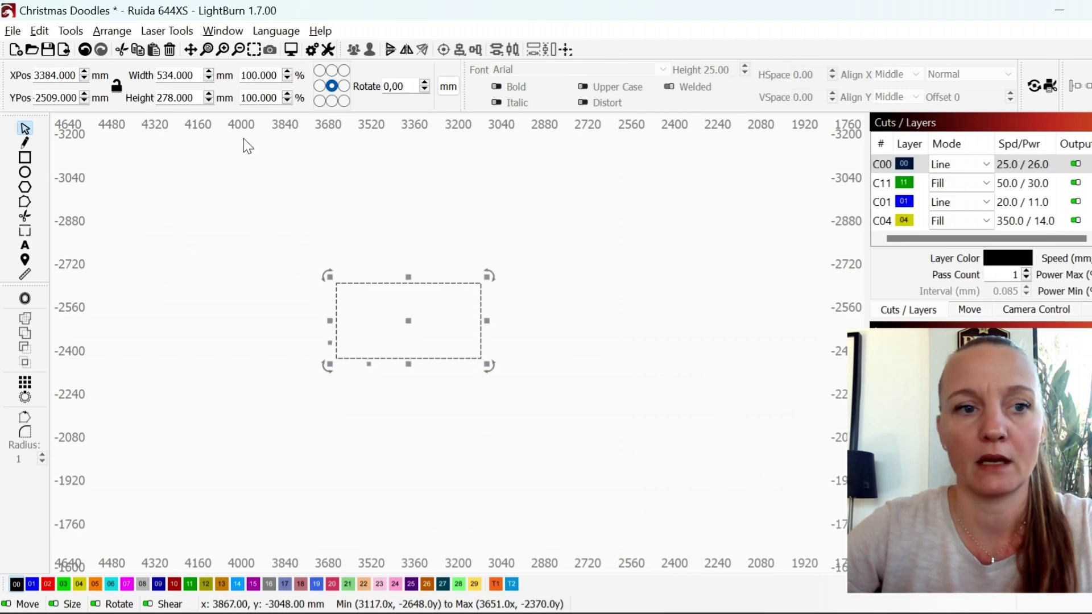
# - Resize the rectangle to 50 × 50 mm, then widen it to 80 mm
pyautogui.click(186, 78)
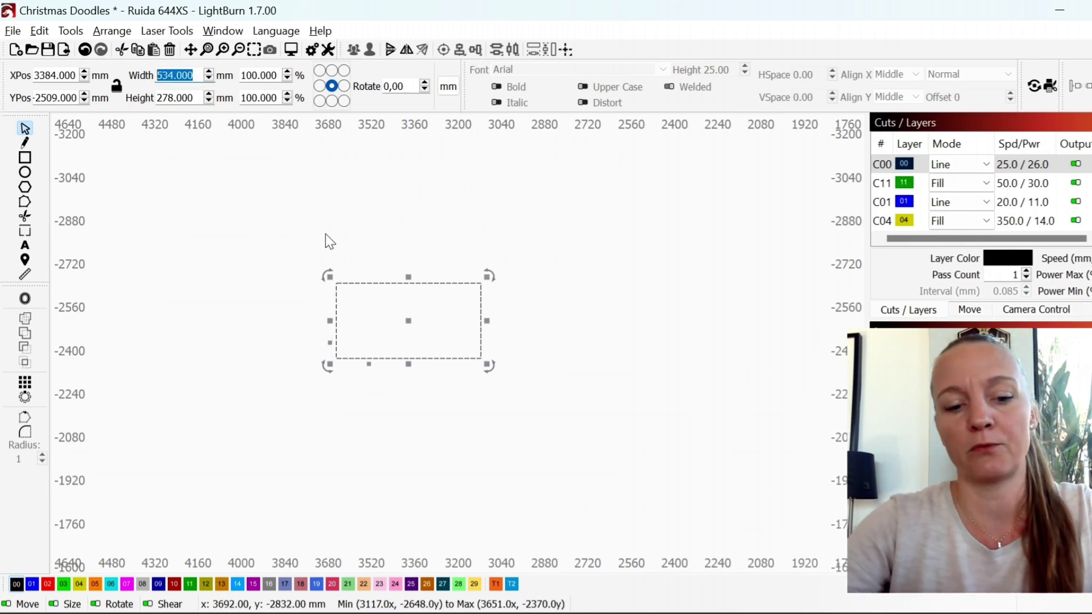
pyautogui.write('50')
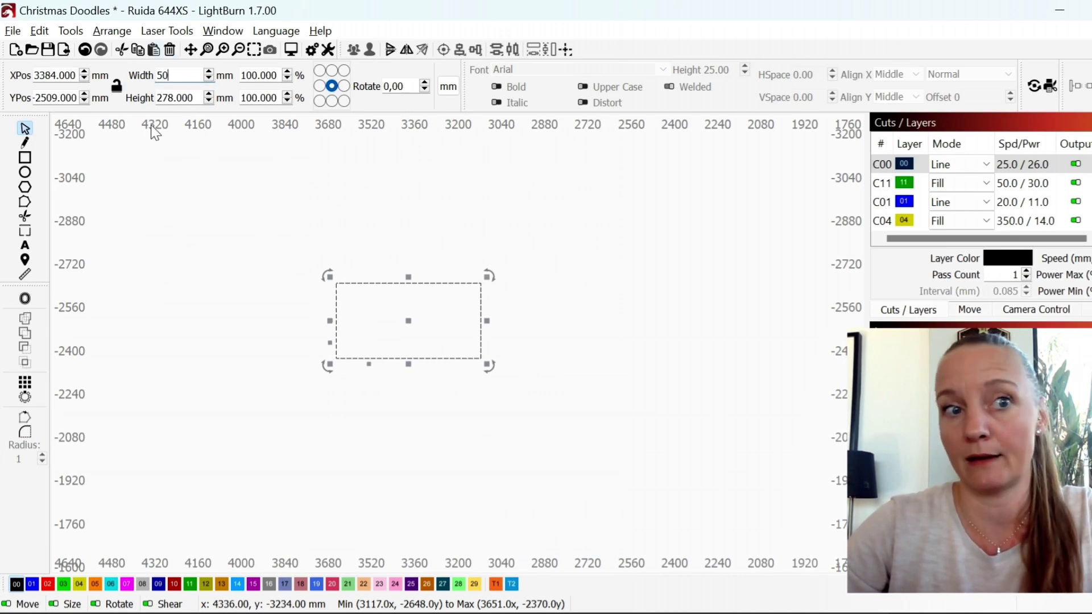
pyautogui.click(196, 100)
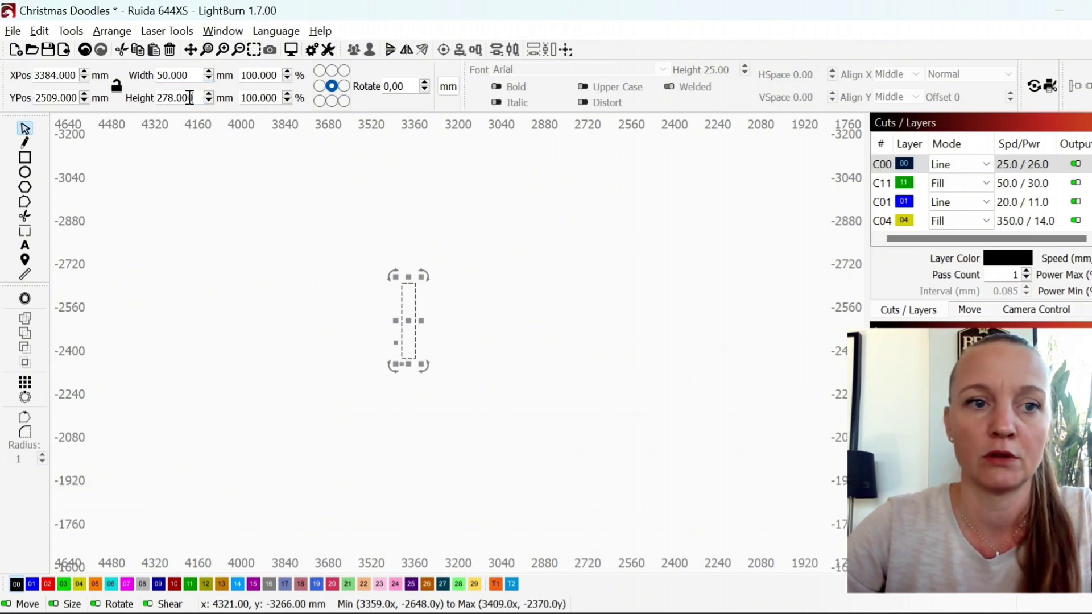
pyautogui.doubleClick(192, 98)
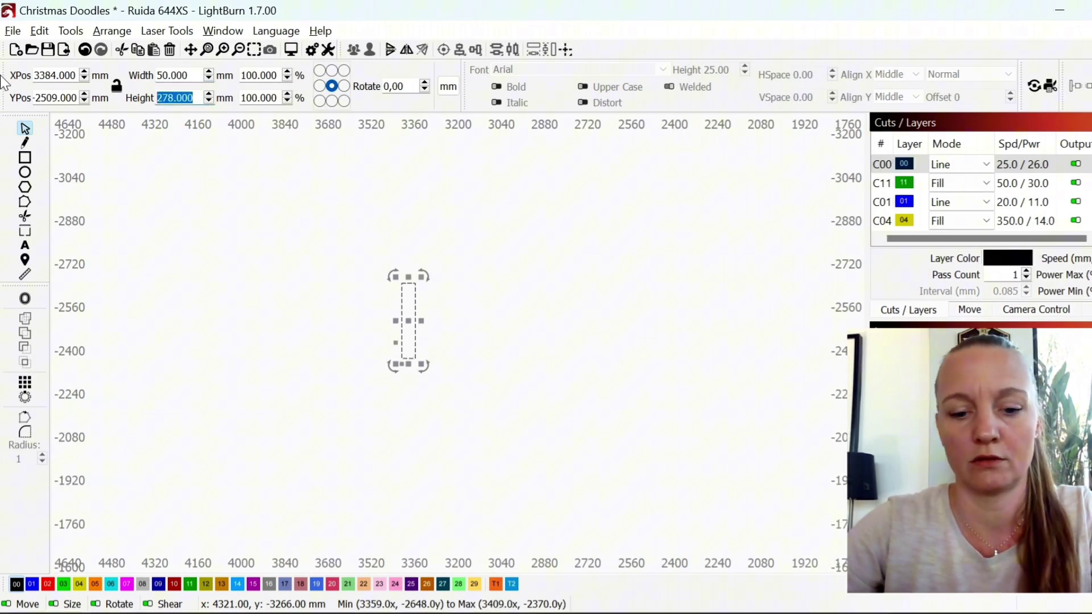
pyautogui.write('50')
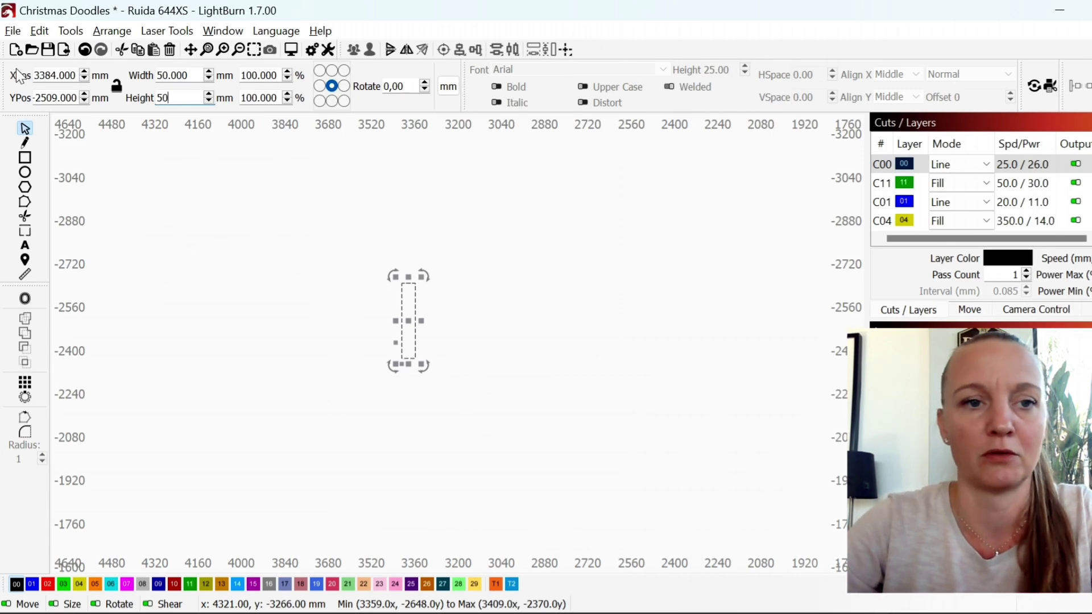
pyautogui.press('Return')
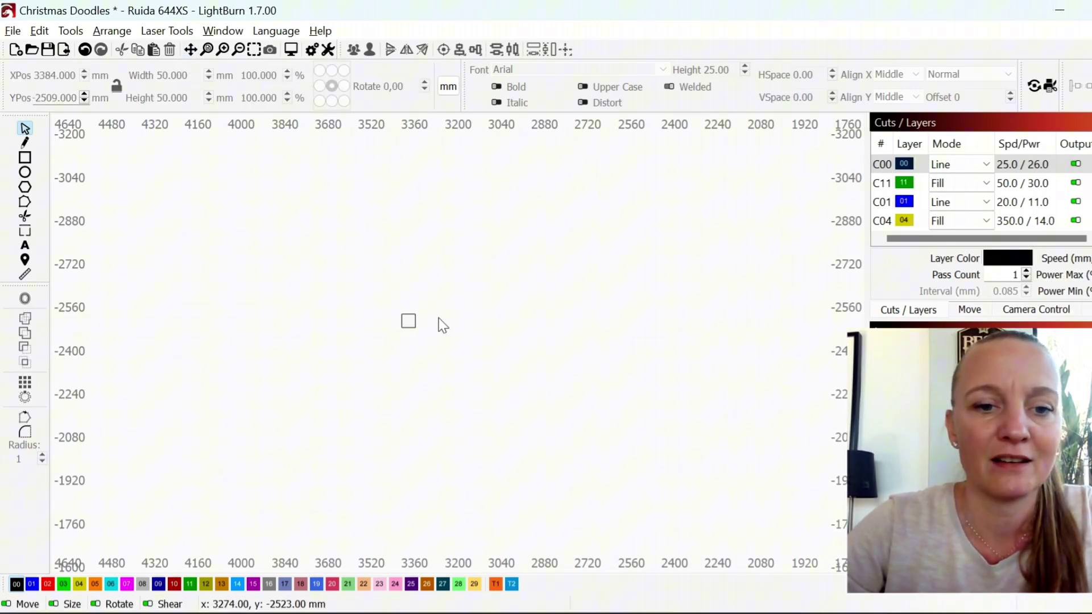
pyautogui.click(405, 316)
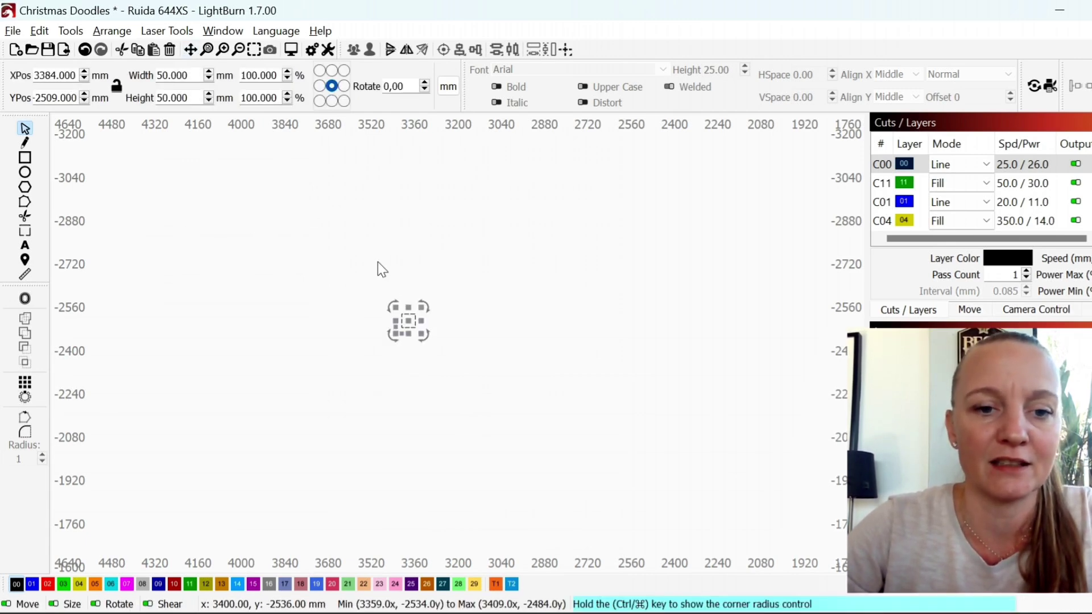
pyautogui.doubleClick(194, 74)
pyautogui.write('80')
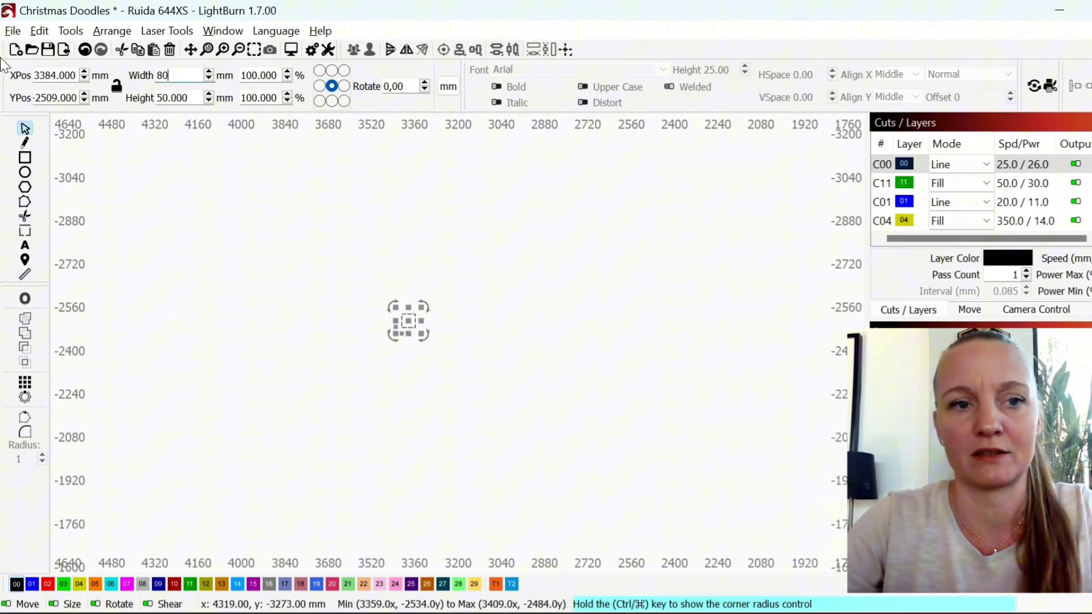
pyautogui.press('Return')
# - Switch measurements to inches and resize the rectangle to 3 × 2 in
pyautogui.scroll(8, 370, 305)
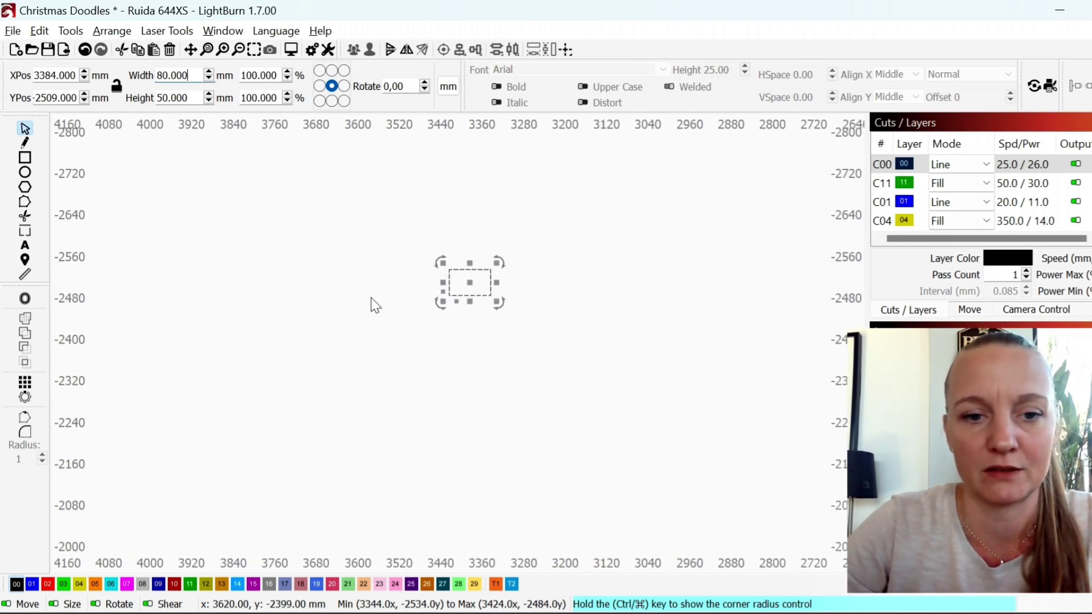
pyautogui.scroll(1, 435, 407)
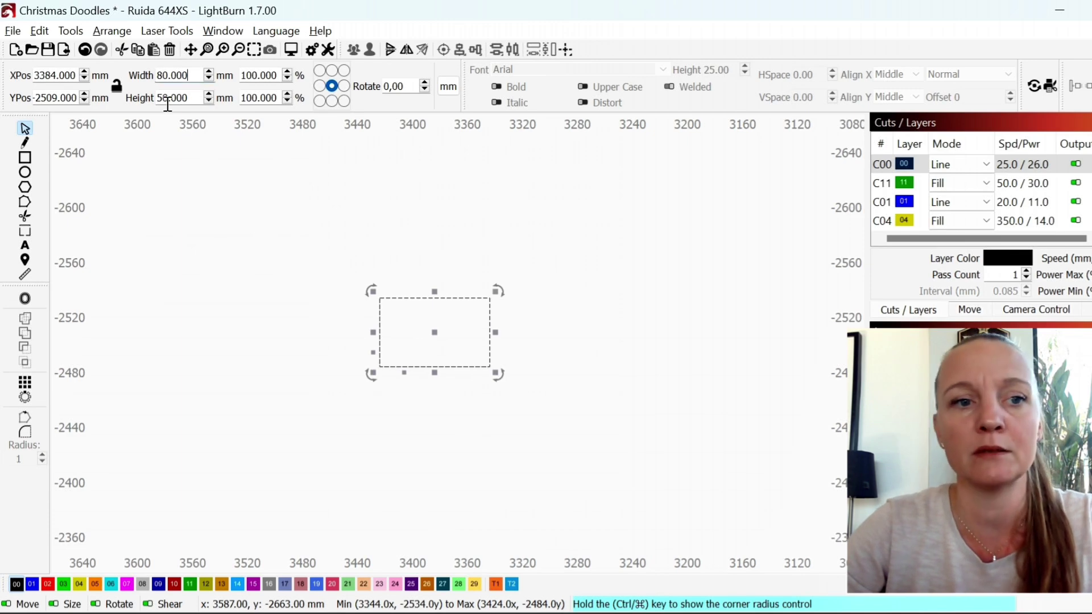
pyautogui.click(448, 88)
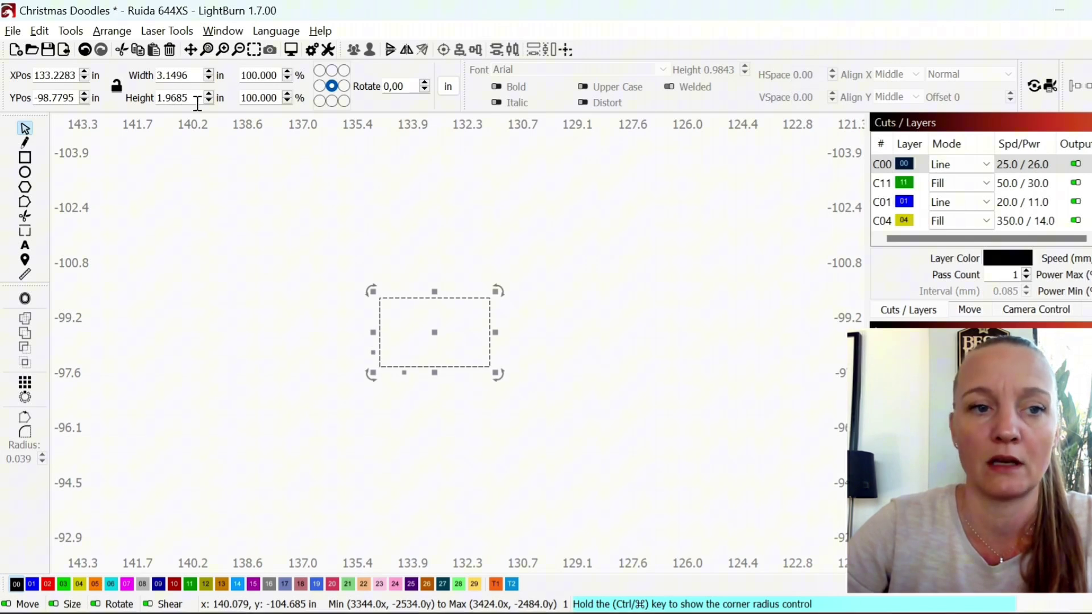
pyautogui.hotkey('ctrl', 'a')
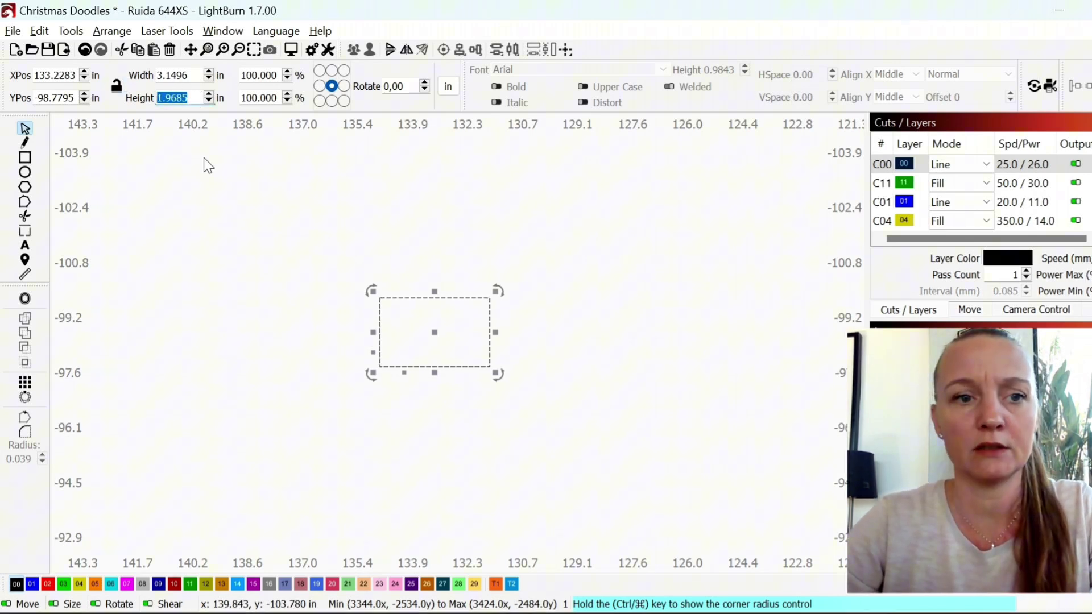
pyautogui.write('2')
pyautogui.click(193, 75)
pyautogui.hotkey('ctrl', 'a')
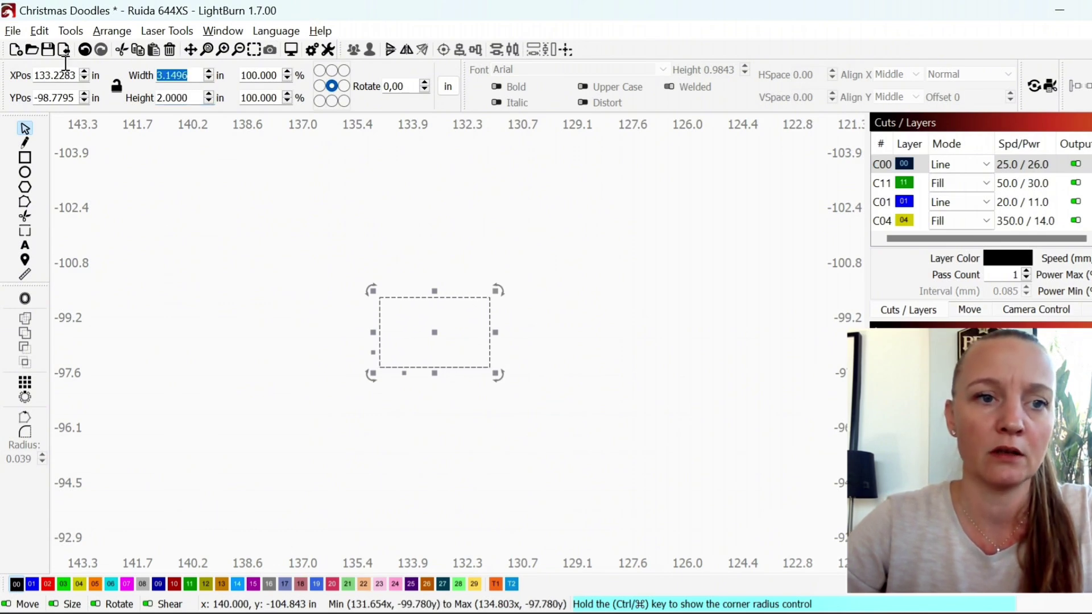
pyautogui.write('3')
pyautogui.press('Return')
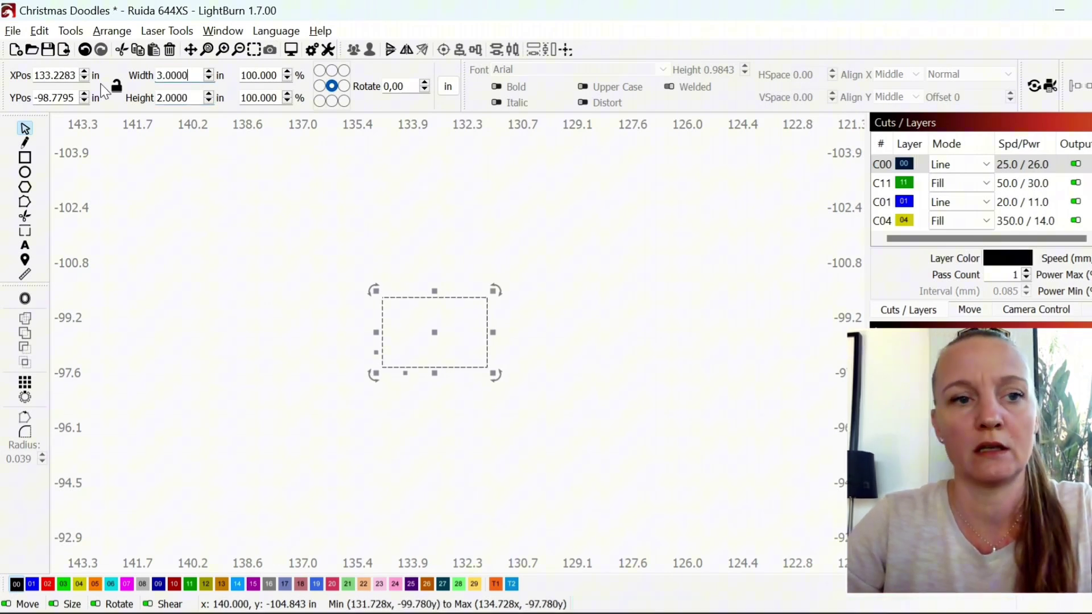
# - Round the rectangle's bottom-left and top-left corners with a 1-inch radius
pyautogui.click(25, 432)
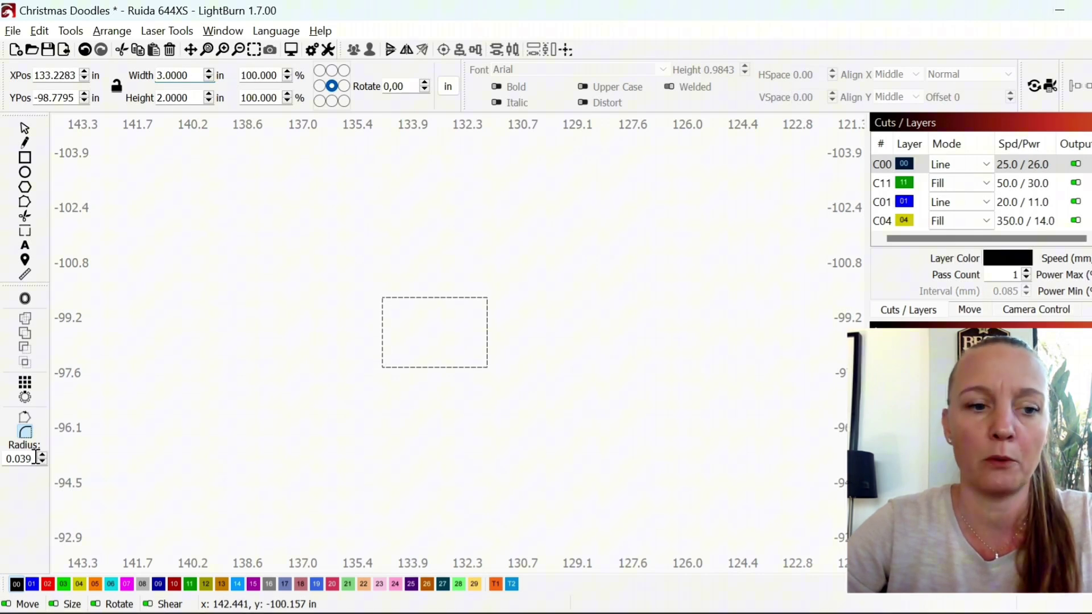
pyautogui.moveTo(36, 457); pyautogui.dragTo(2, 440)
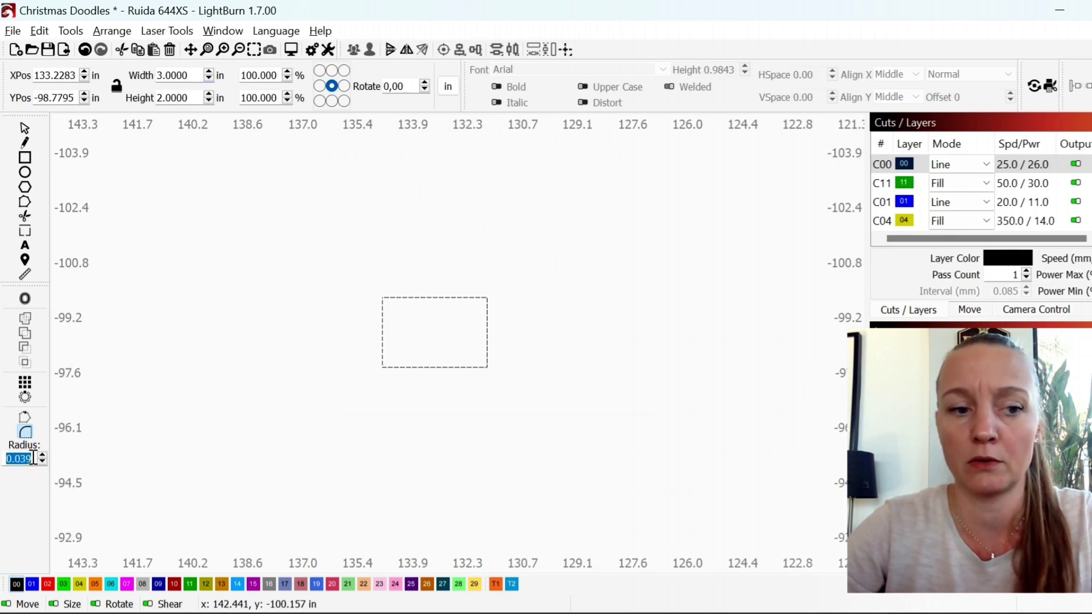
pyautogui.write('1')
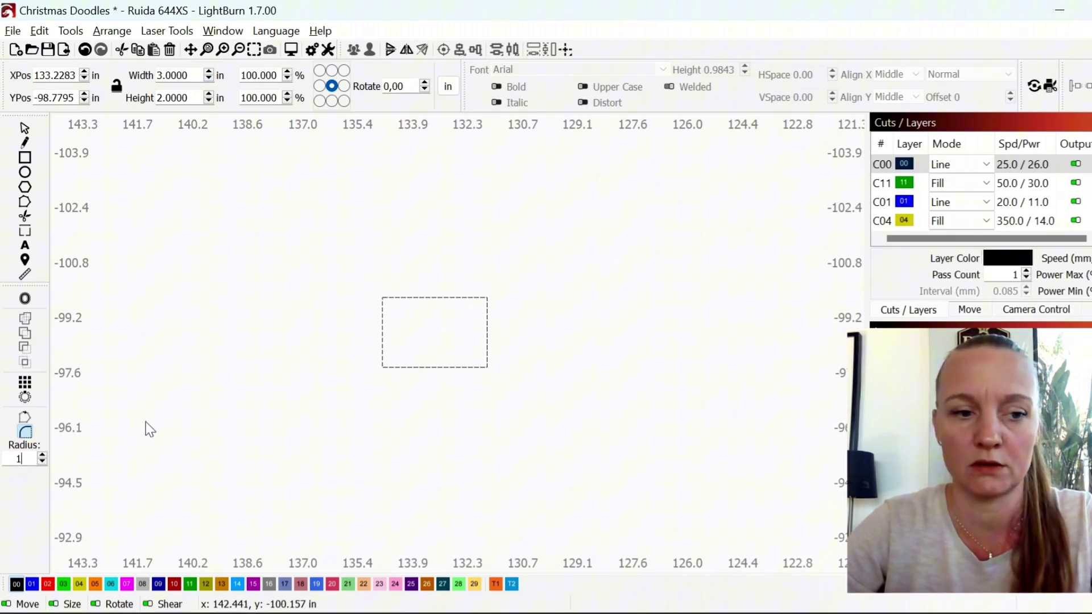
pyautogui.click(383, 367)
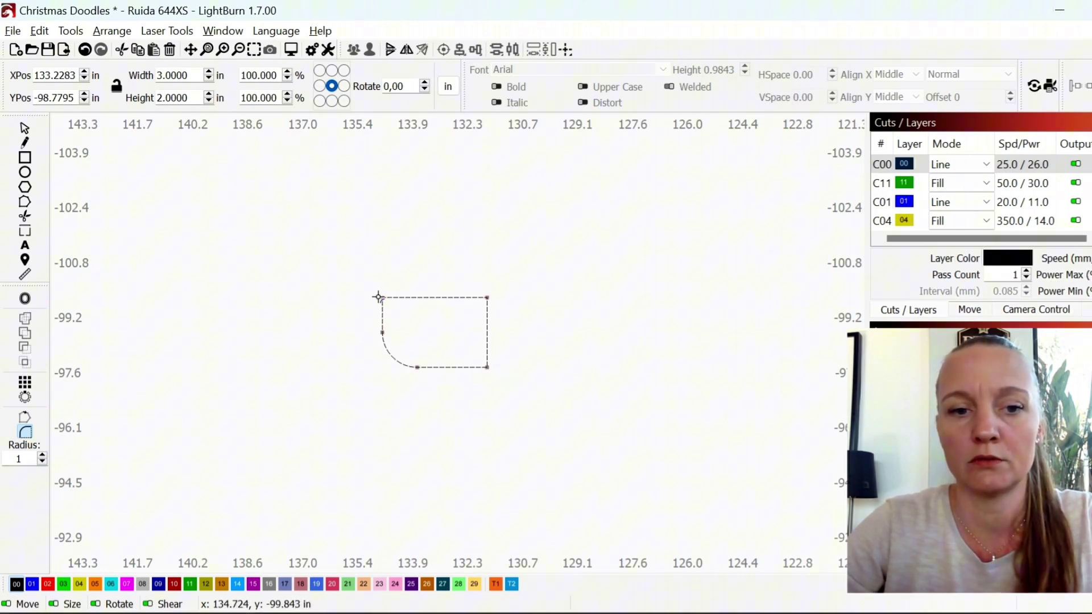
pyautogui.click(382, 295)
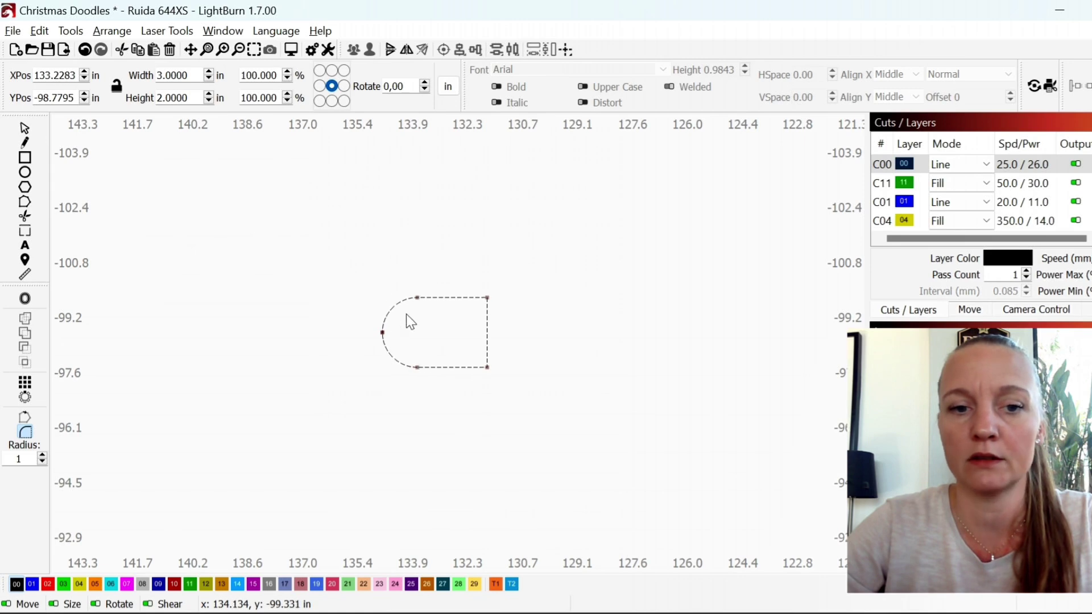
# - Duplicate the half-rounded shape and rotate the copy 90° clockwise
pyautogui.click(26, 130)
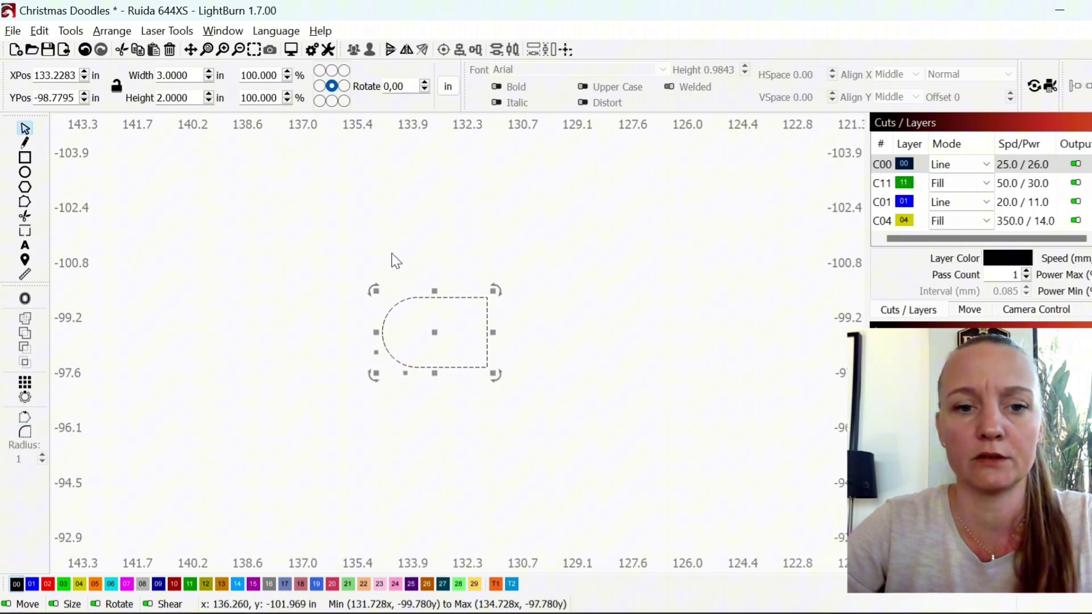
pyautogui.scroll(2, 456, 334)
pyautogui.rightClick(456, 335)
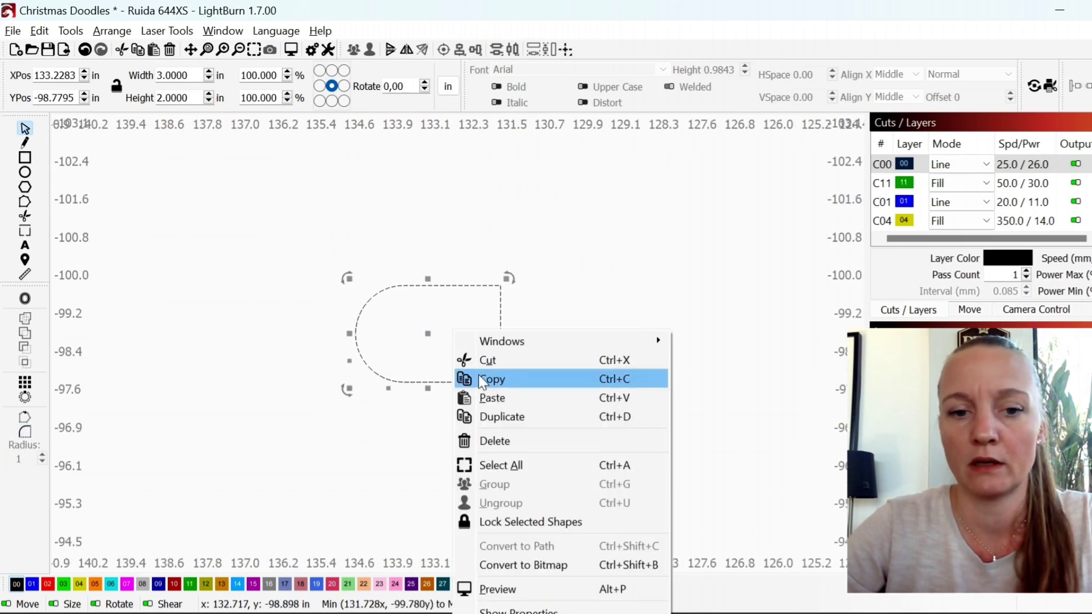
pyautogui.click(493, 417)
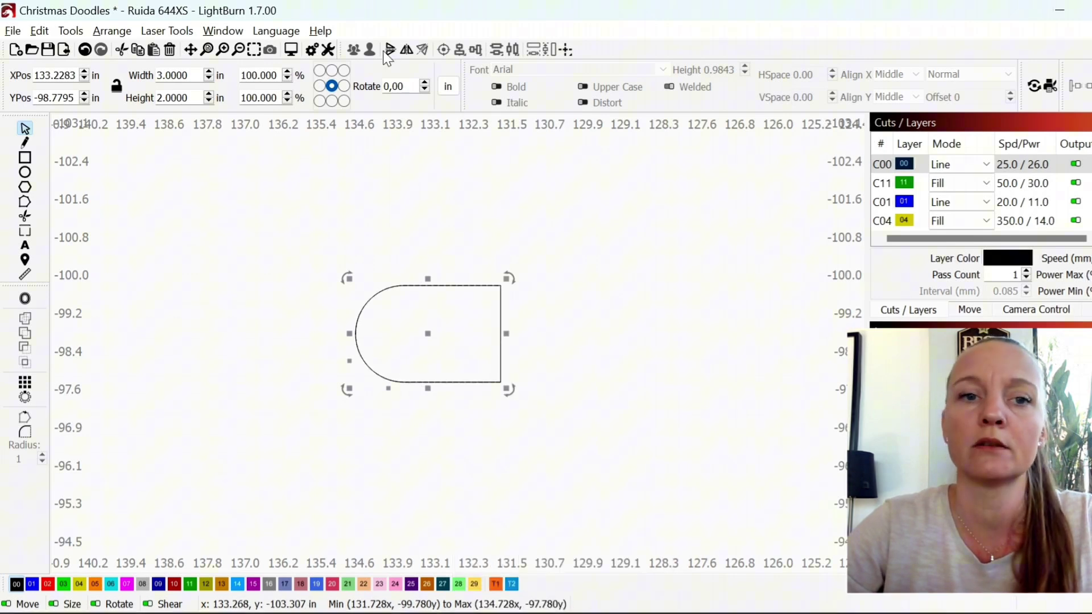
pyautogui.click(112, 31)
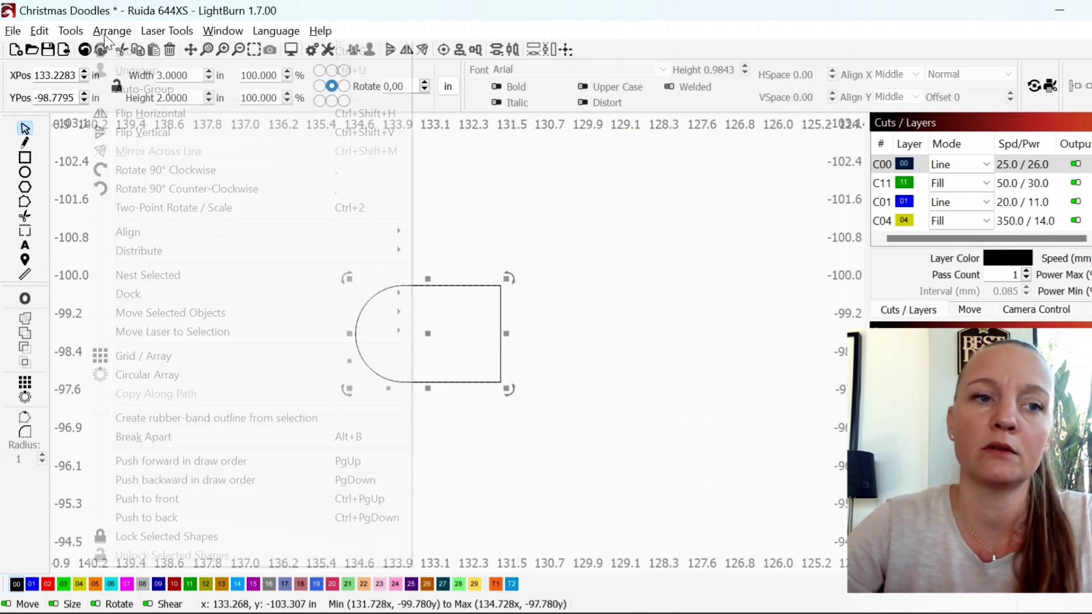
pyautogui.click(200, 171)
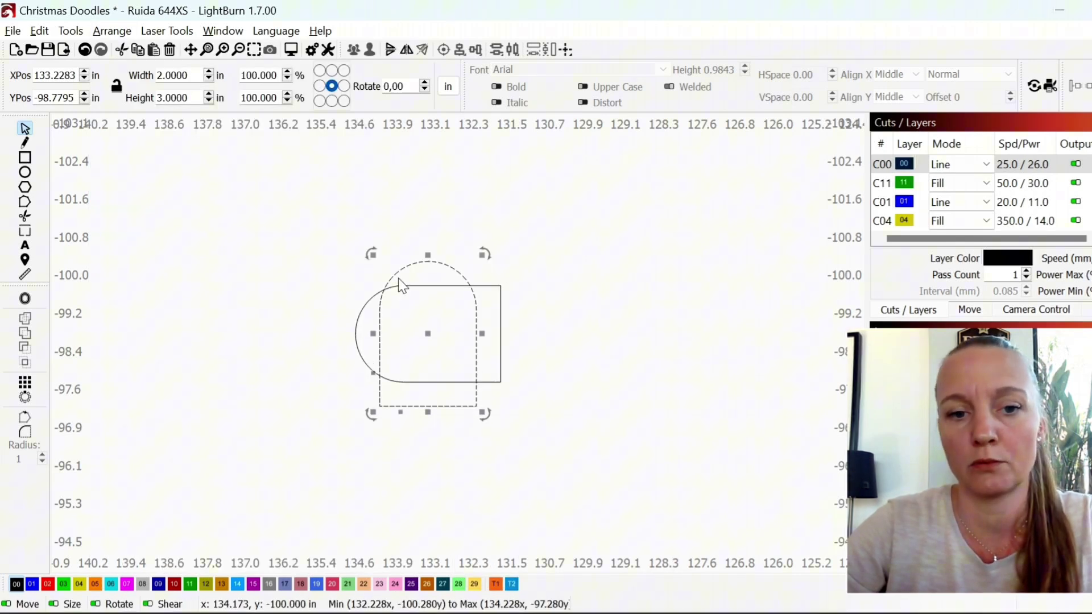
# - Align the copy and the original along their right and bottom edges to form the heart
pyautogui.keyDown('shift'); pyautogui.click(501, 346); pyautogui.keyUp('shift')
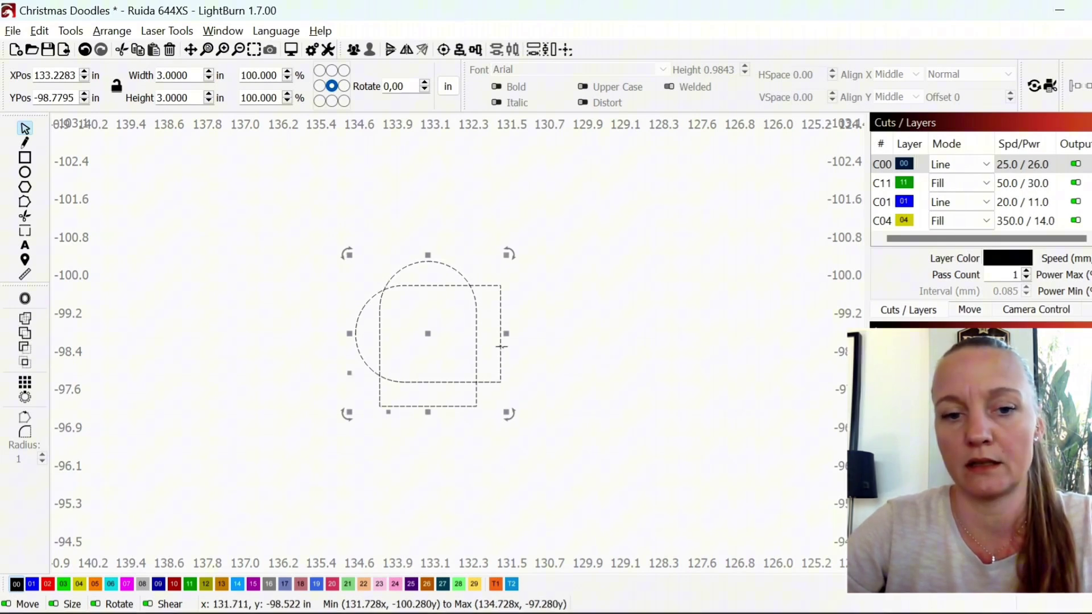
pyautogui.click(459, 51)
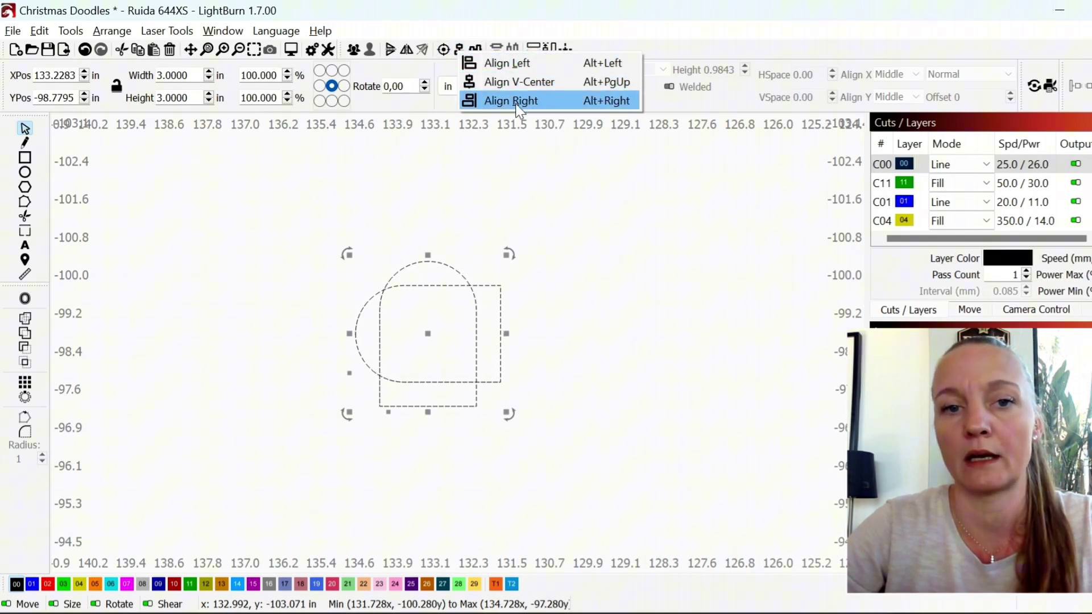
pyautogui.click(518, 100)
pyautogui.click(476, 51)
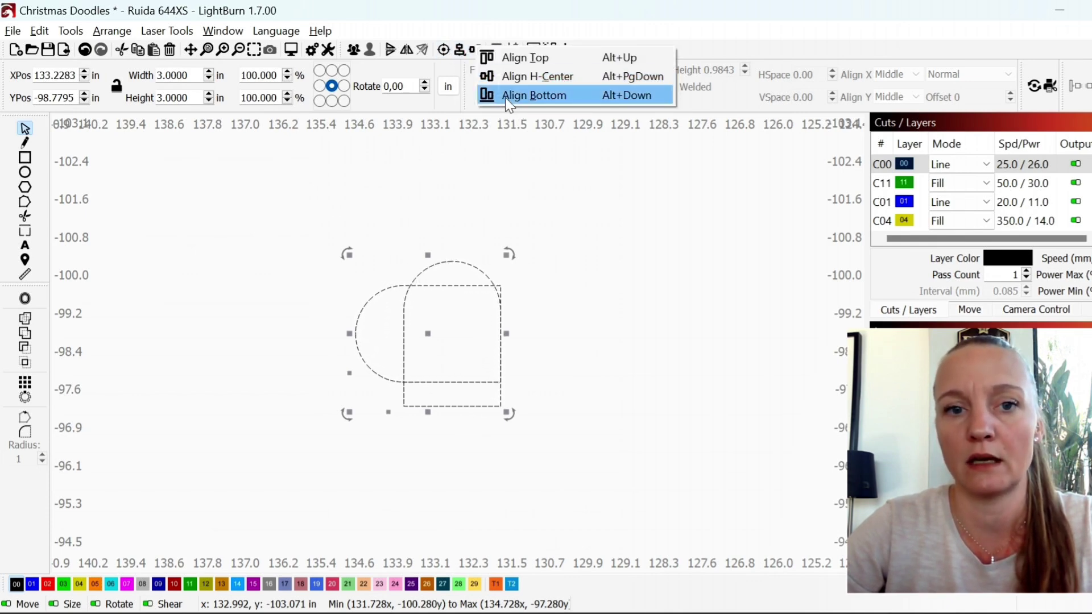
pyautogui.click(505, 98)
pyautogui.click(641, 336)
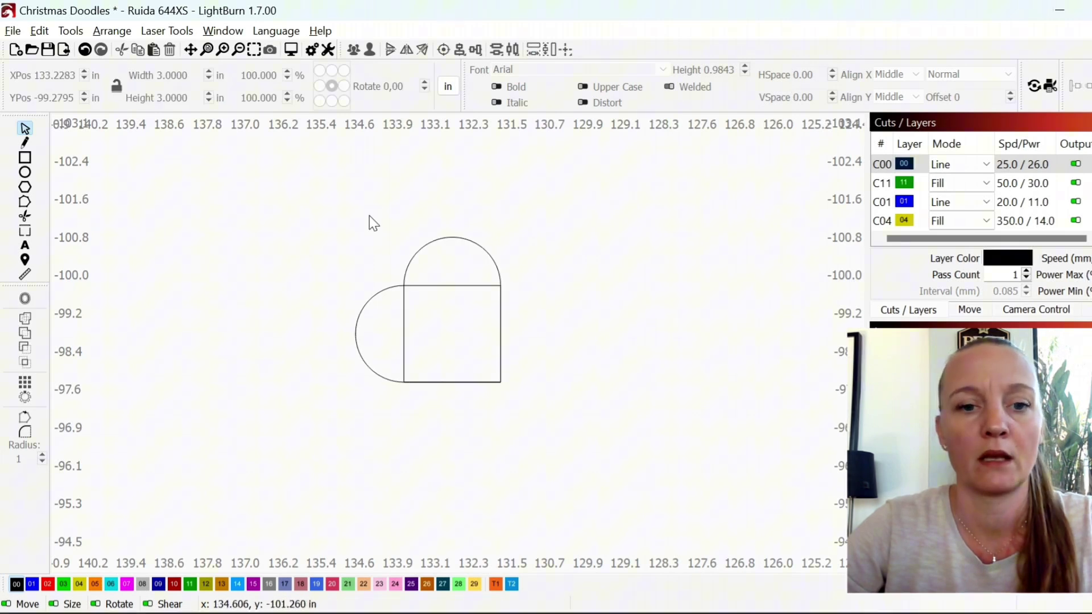
pyautogui.click(374, 298)
pyautogui.scroll(-2, 374, 297)
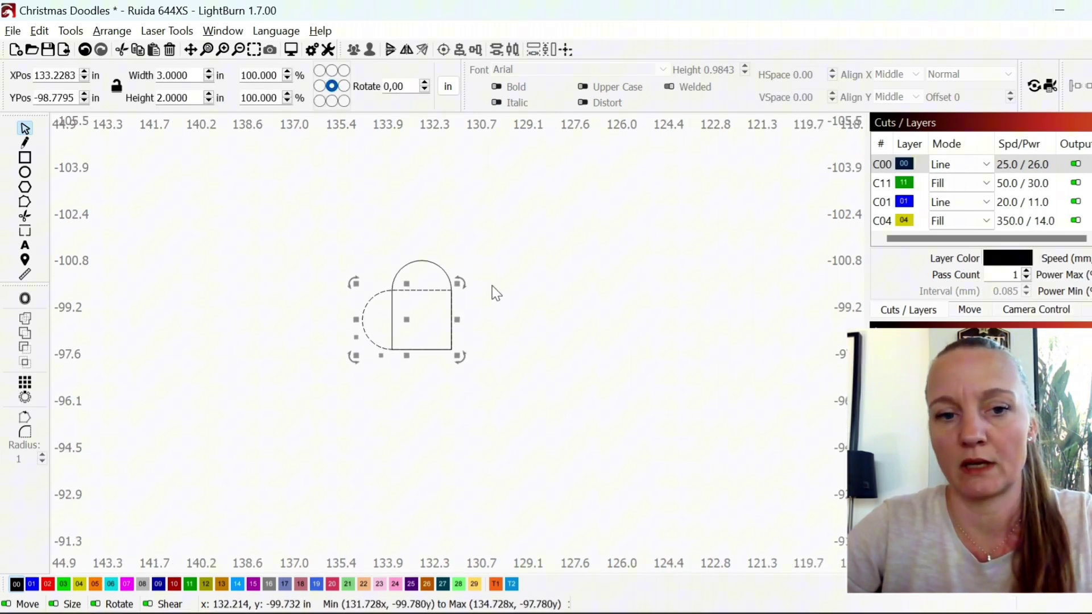
# - Move the stretched shape right of the first heart, duplicate it, and rotate the copy 90° clockwise
pyautogui.moveTo(455, 322); pyautogui.dragTo(623, 307)
pyautogui.scroll(1, 633, 335)
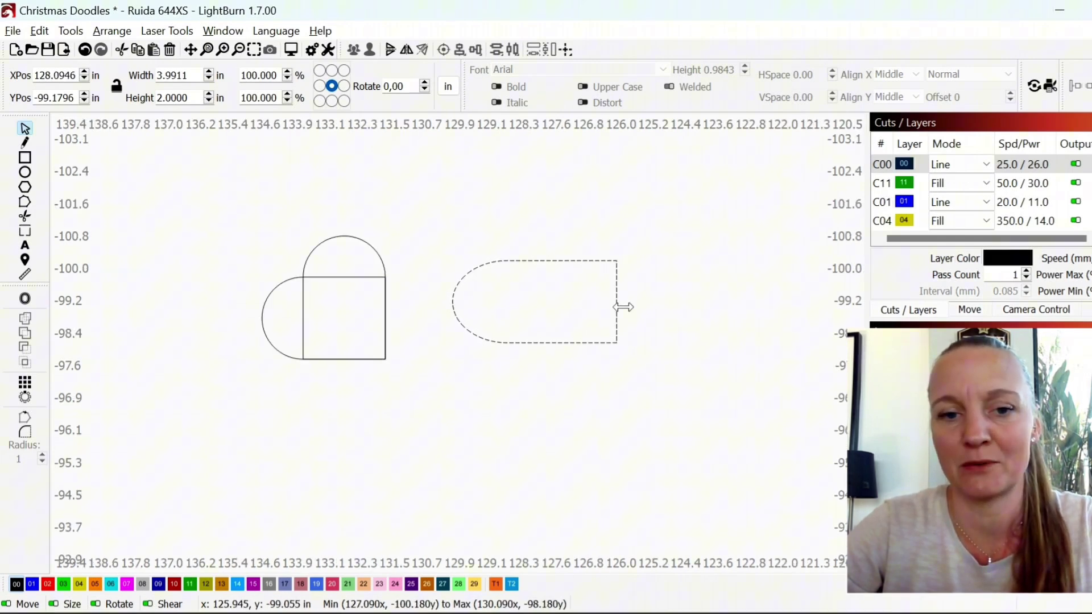
pyautogui.rightClick(568, 310)
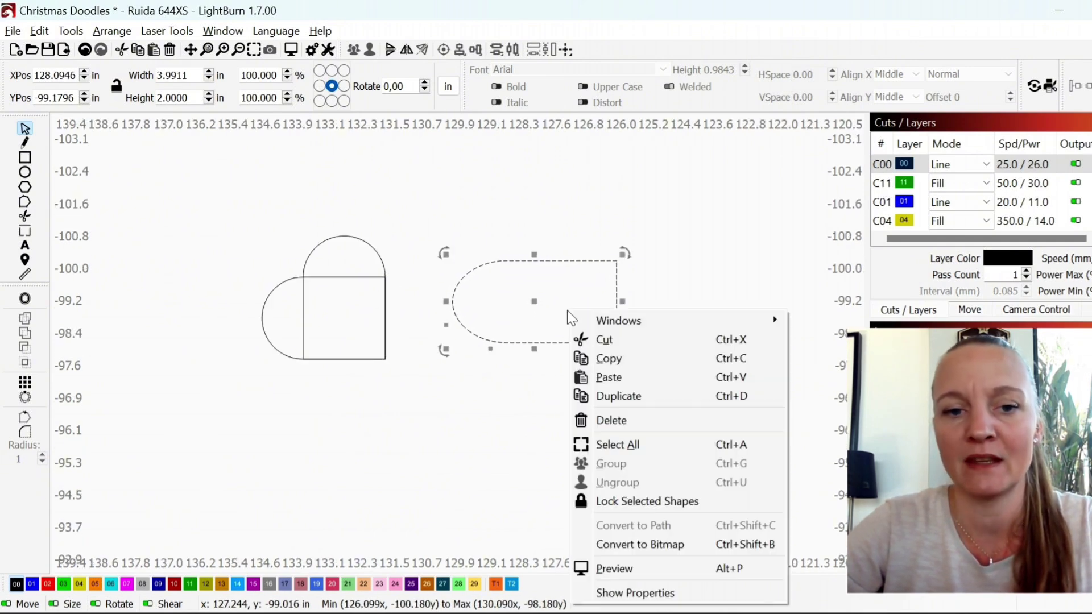
pyautogui.click(632, 396)
pyautogui.click(170, 31)
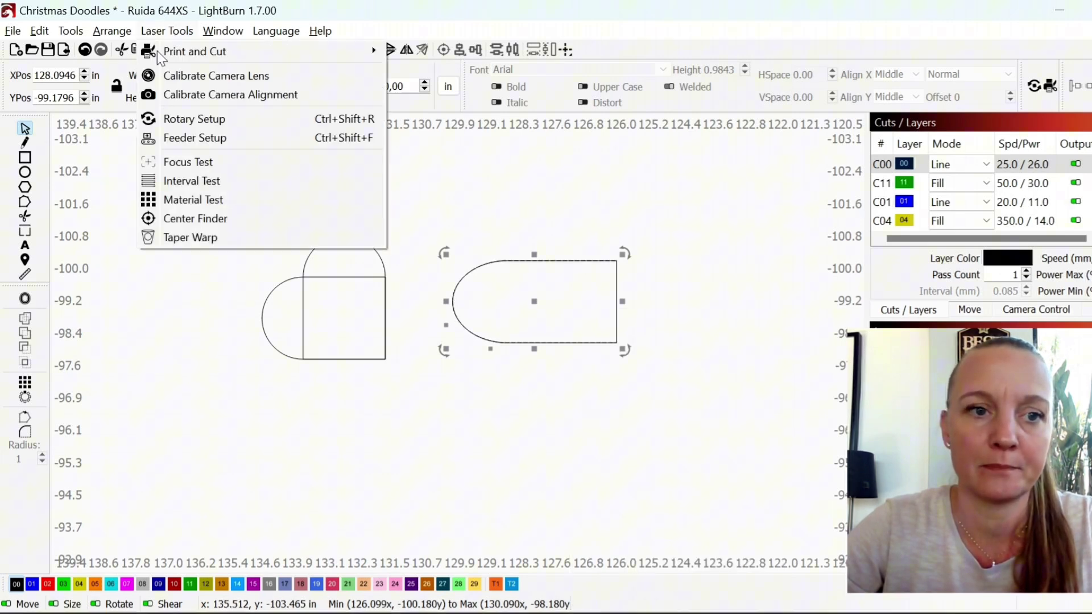
pyautogui.moveTo(112, 31)
pyautogui.click(140, 171)
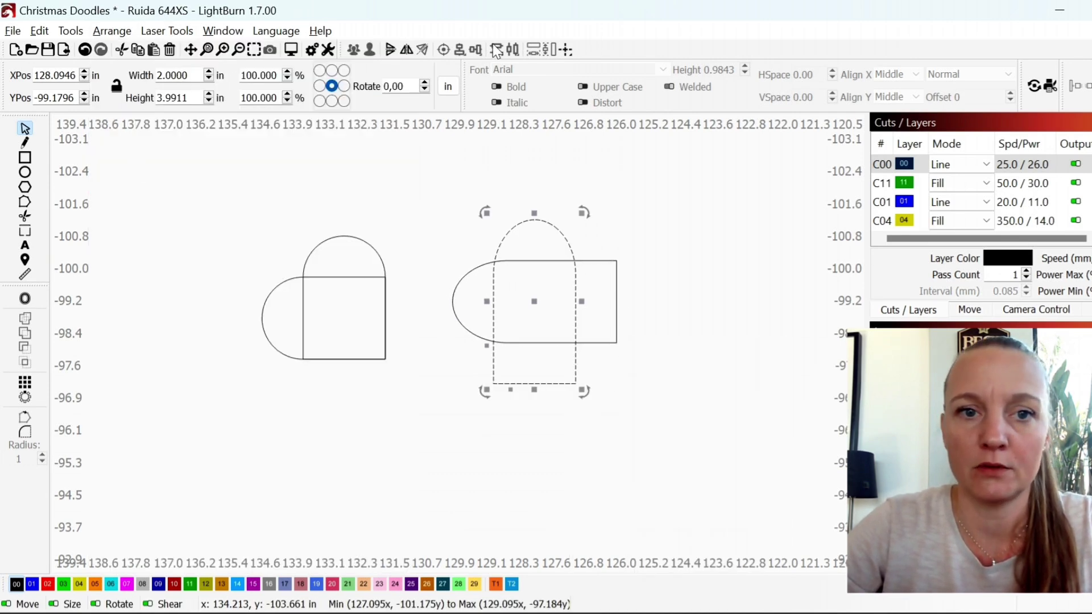
# - Right- and bottom-align the two shapes to complete the second heart
pyautogui.keyDown('shift'); pyautogui.click(600, 263); pyautogui.keyUp('shift')
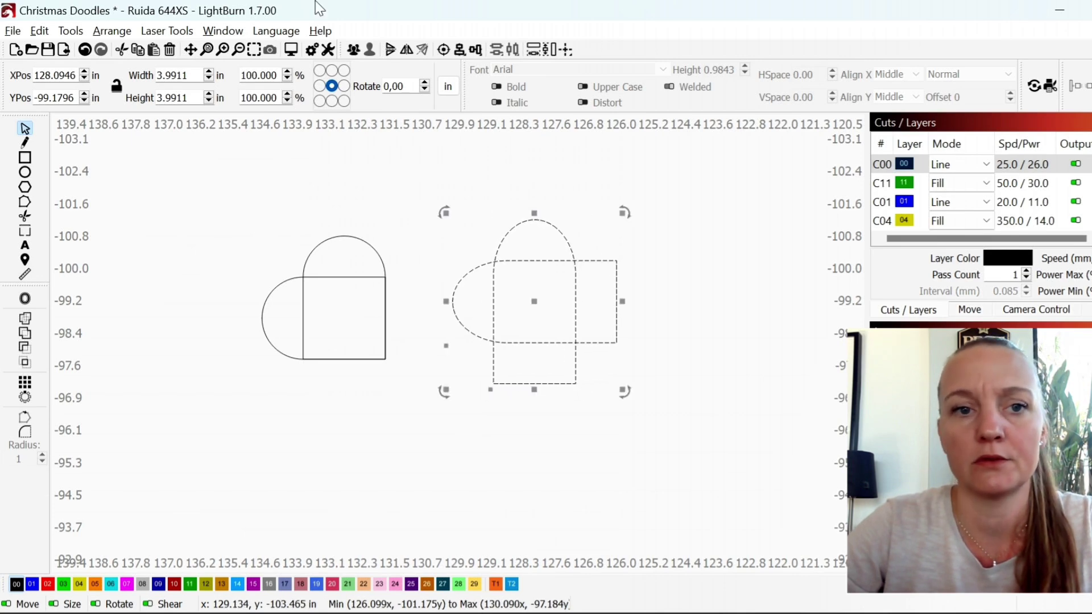
pyautogui.click(460, 52)
pyautogui.click(495, 97)
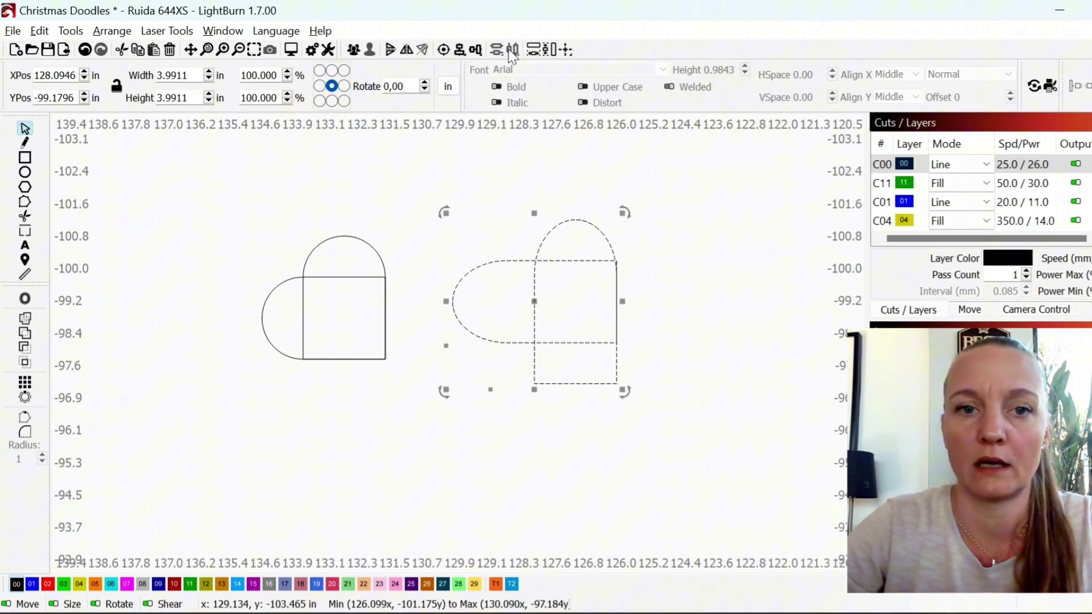
pyautogui.click(513, 56)
pyautogui.click(510, 94)
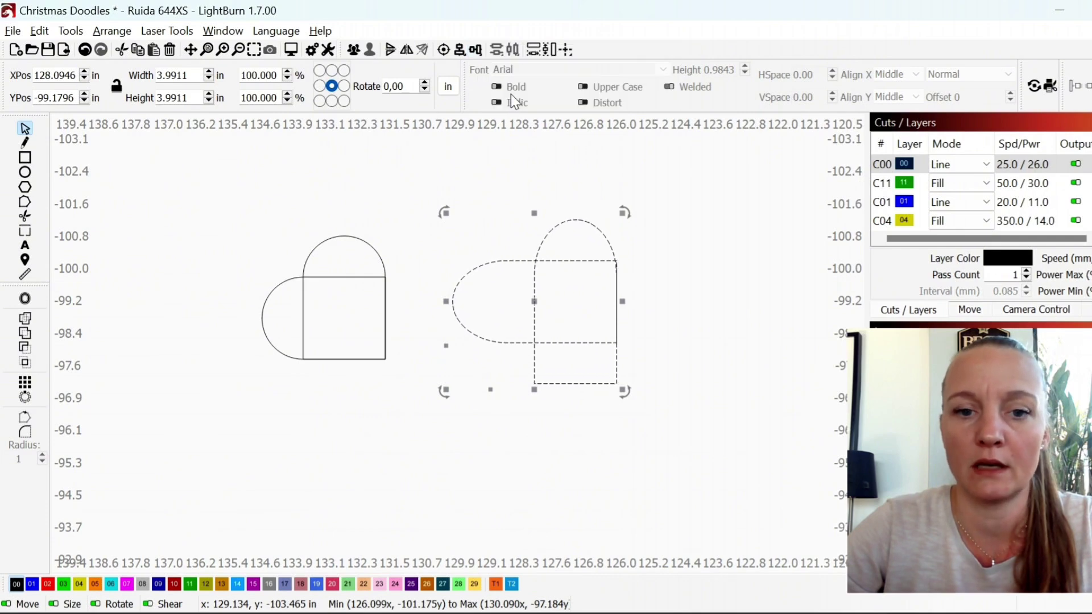
pyautogui.click(705, 305)
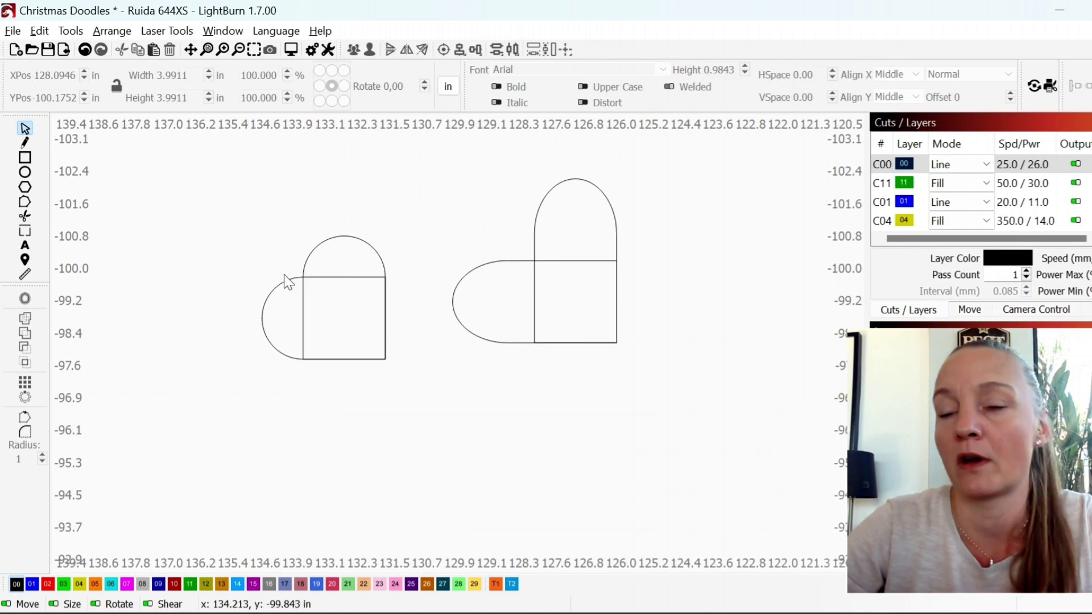
# - Draw a rectangle below the hearts, set its height to 2 in, and round its left corners
pyautogui.hotkey('ctrl', 'r')
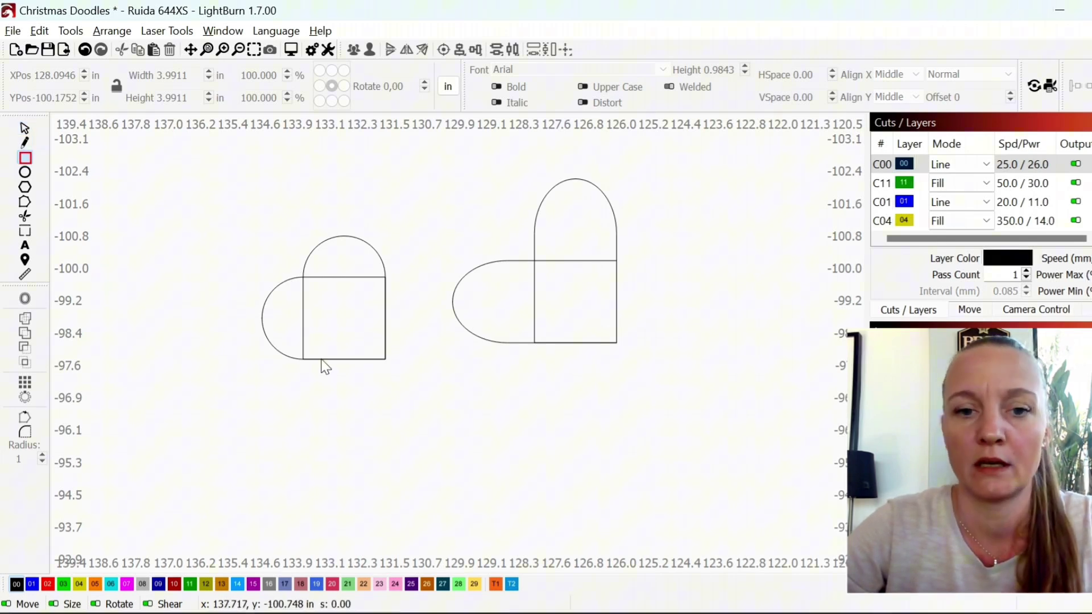
pyautogui.moveTo(435, 420); pyautogui.dragTo(564, 486)
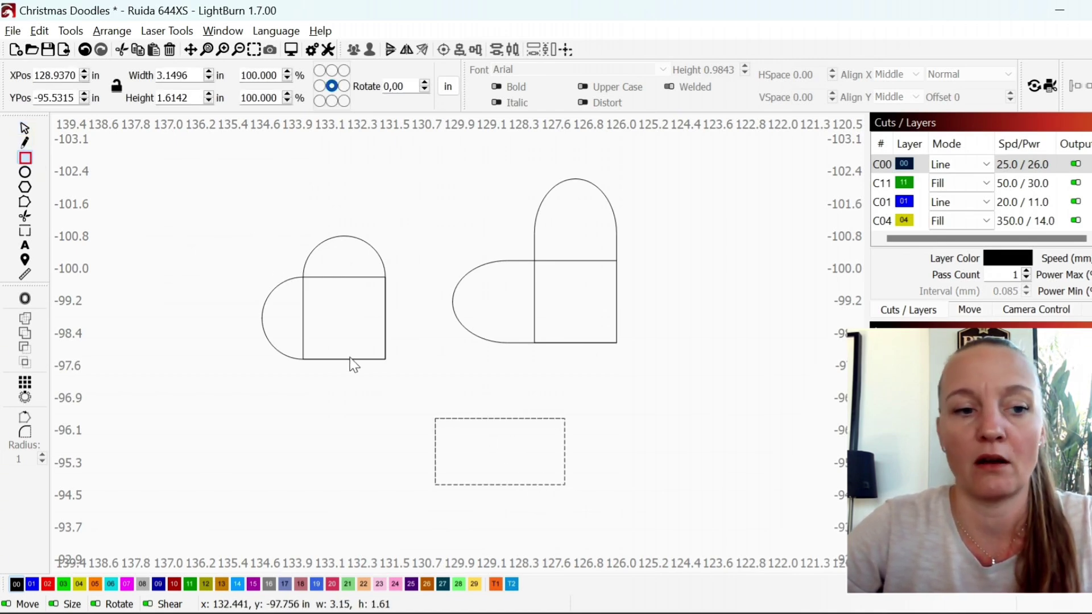
pyautogui.doubleClick(197, 101)
pyautogui.write('2')
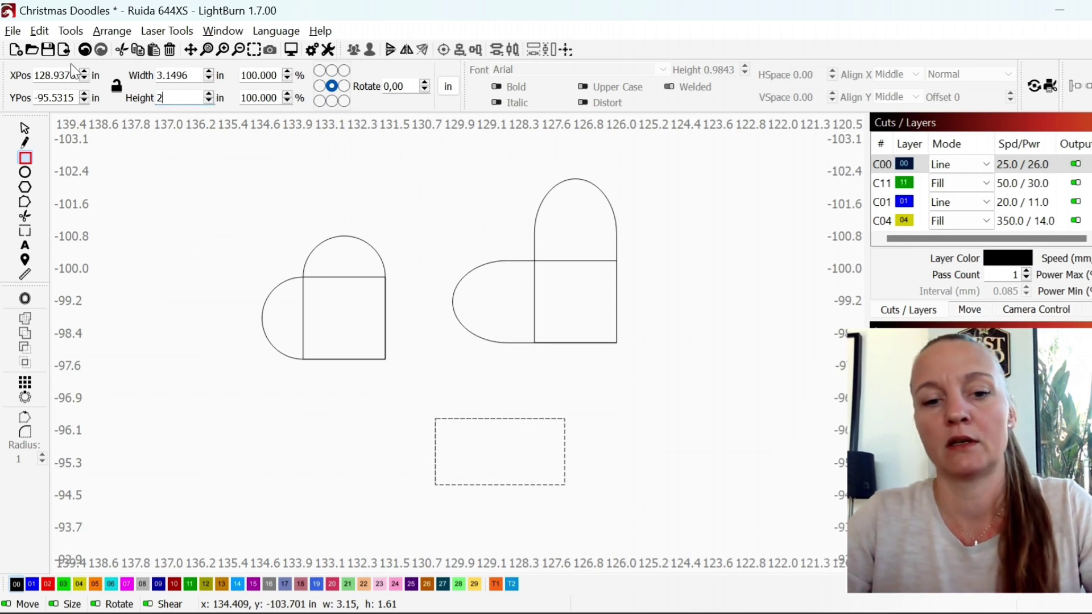
pyautogui.press('Return')
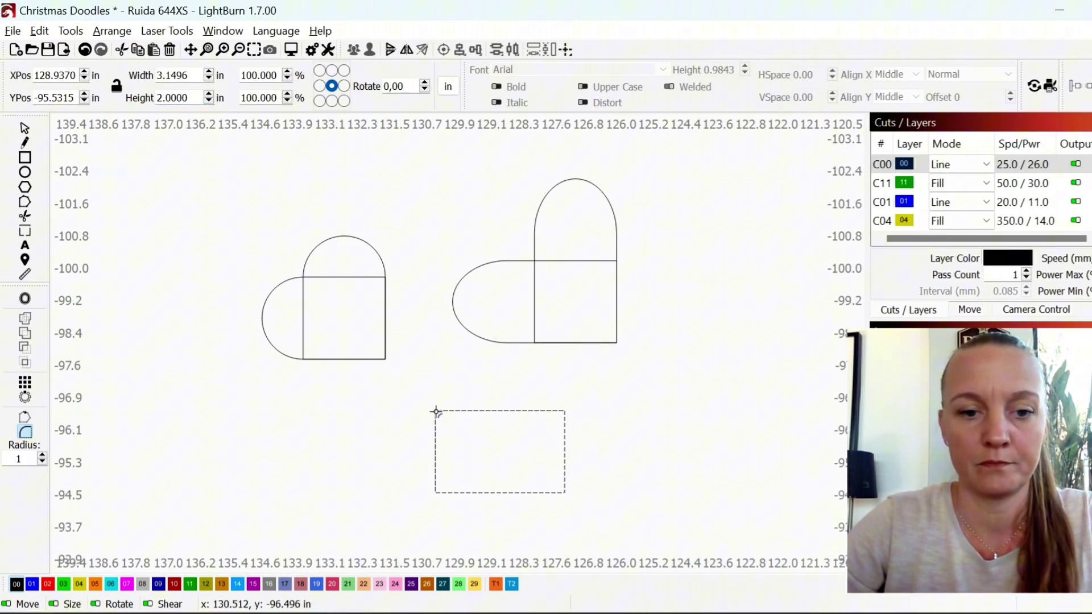
pyautogui.moveTo(433, 412); pyautogui.dragTo(447, 496)
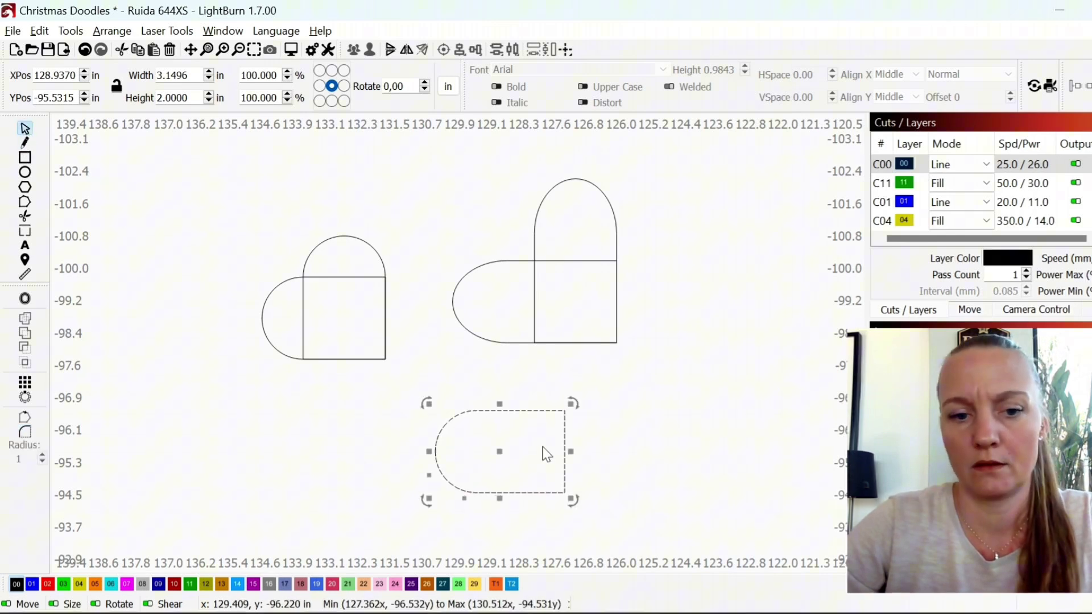
# - Duplicate the rounded shape and rotate the copy 90° clockwise
pyautogui.rightClick(536, 456)
pyautogui.click(609, 452)
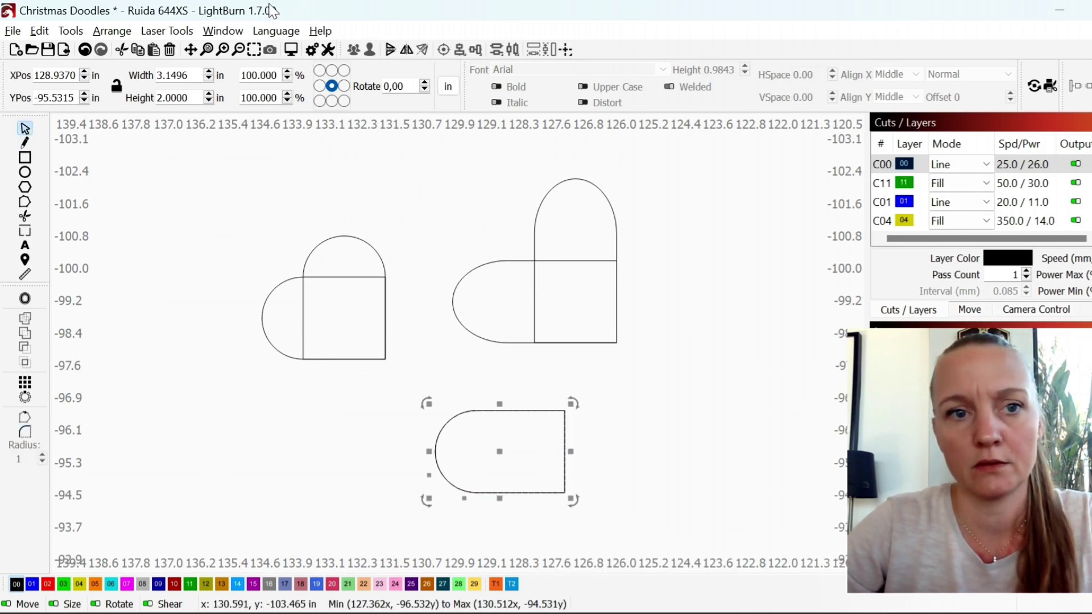
pyautogui.click(112, 30)
pyautogui.click(171, 187)
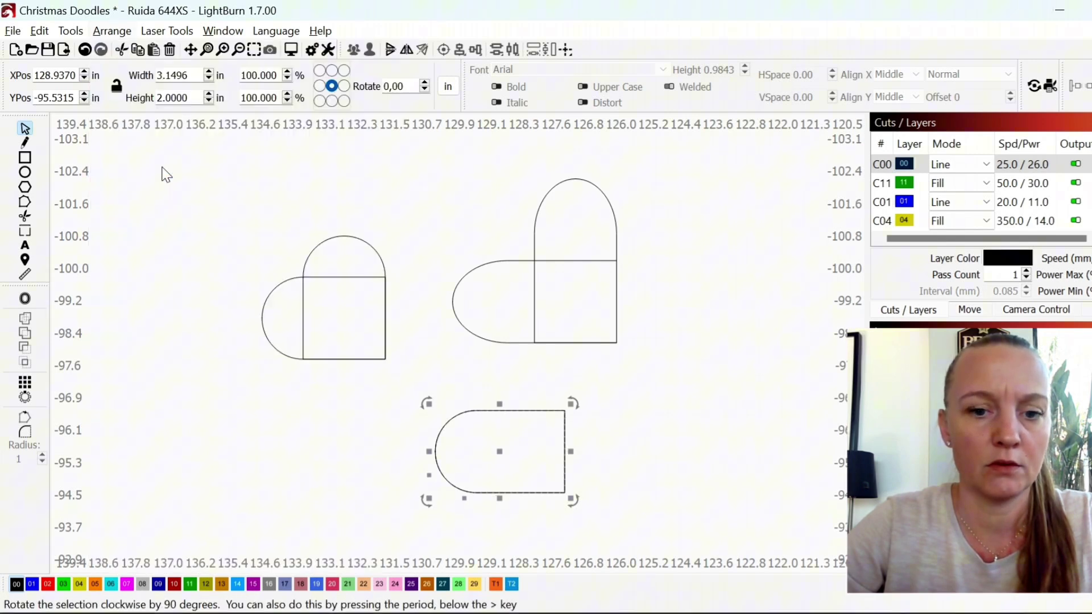
# - Right- and bottom-align both shapes to complete the third heart
pyautogui.keyDown('shift'); pyautogui.click(565, 469); pyautogui.keyUp('shift')
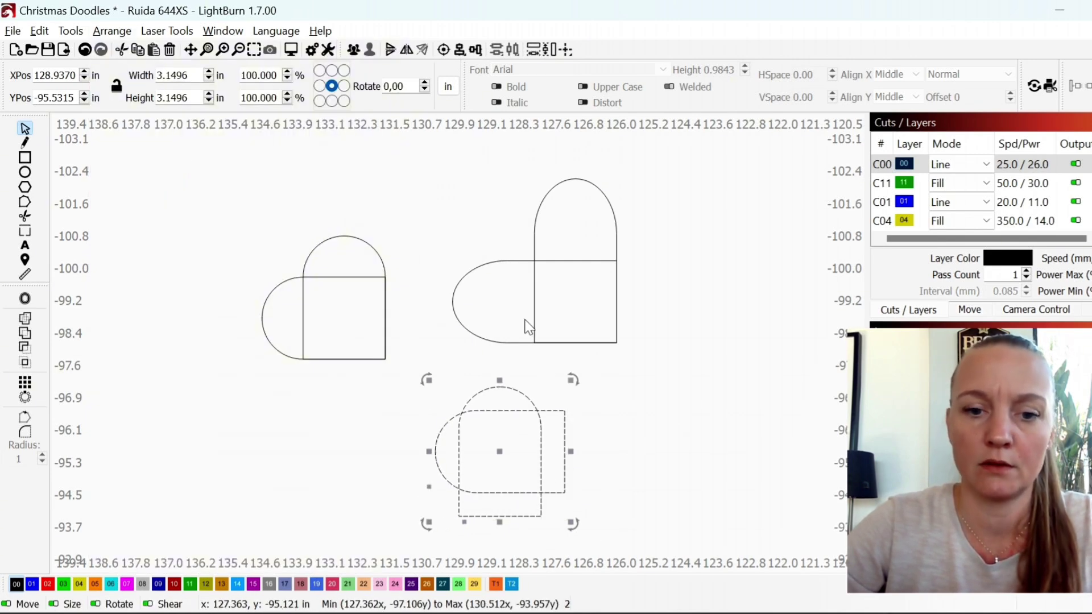
pyautogui.click(459, 52)
pyautogui.click(501, 100)
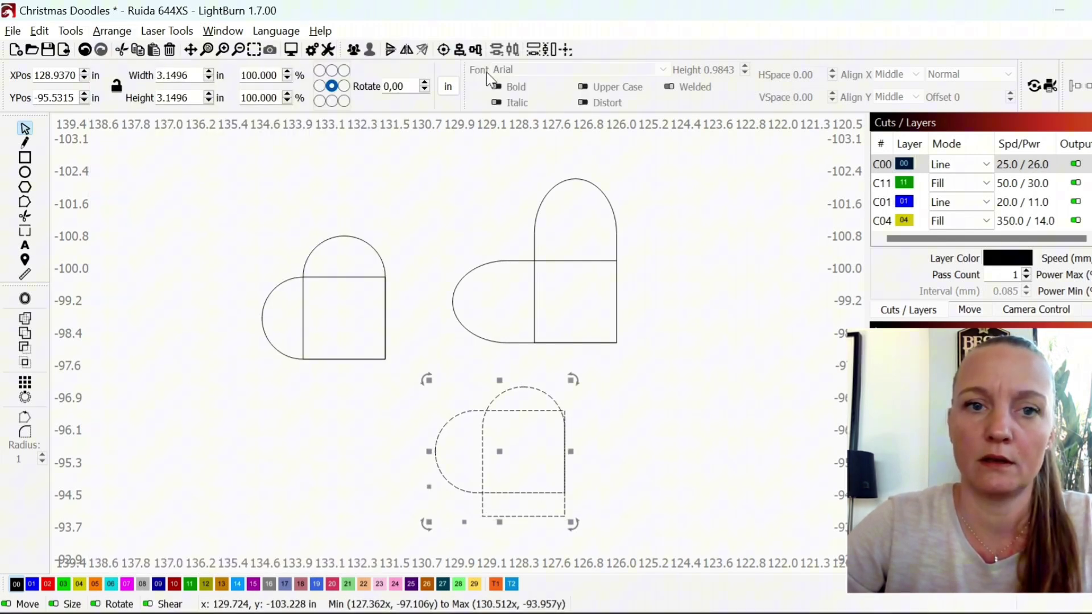
pyautogui.click(475, 51)
pyautogui.click(496, 103)
pyautogui.click(620, 420)
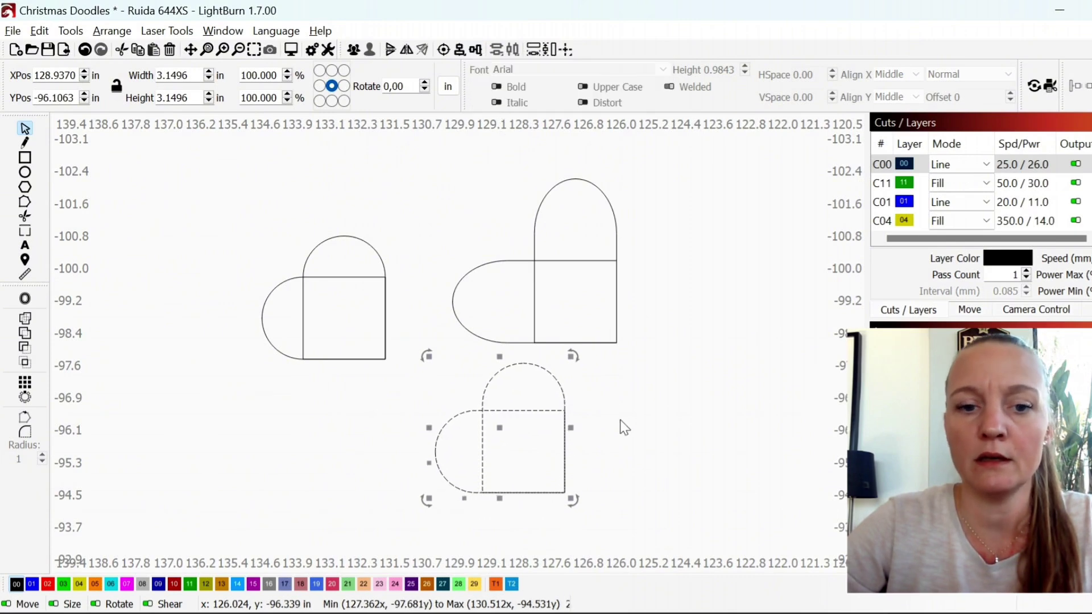
# - Select all three hearts and rotate them by 45 degrees
pyautogui.scroll(-1, 378, 319)
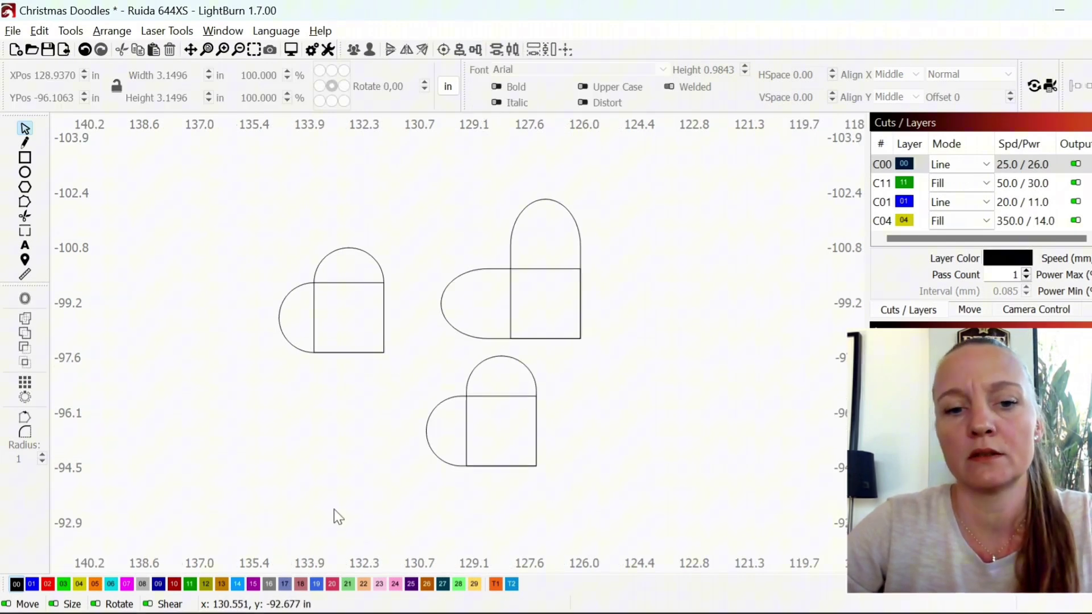
pyautogui.moveTo(430, 161); pyautogui.dragTo(591, 317)
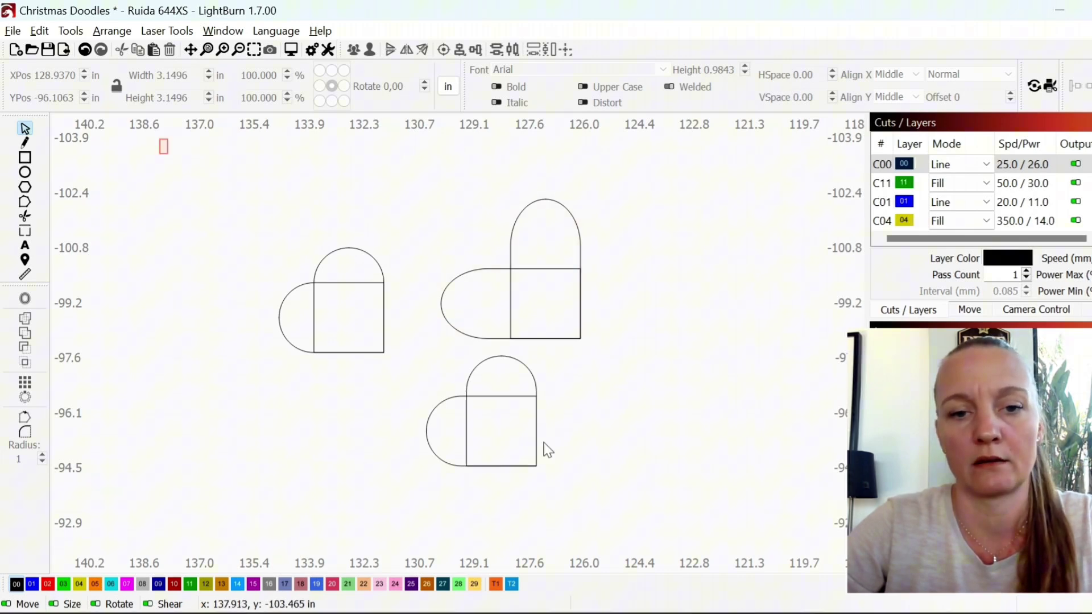
pyautogui.moveTo(163, 143); pyautogui.dragTo(763, 575)
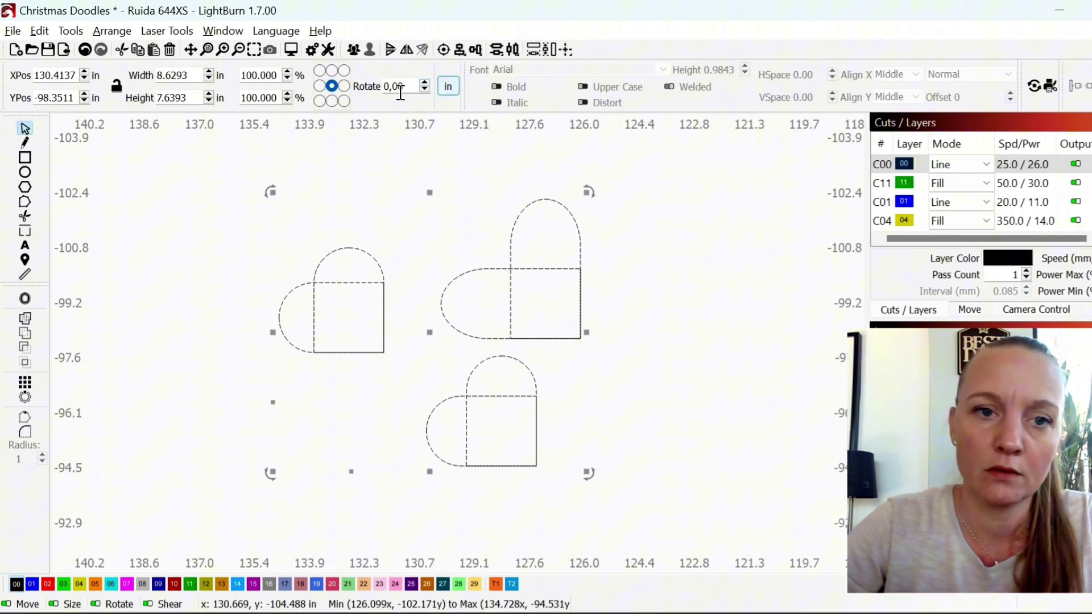
pyautogui.doubleClick(393, 86)
pyautogui.write('45')
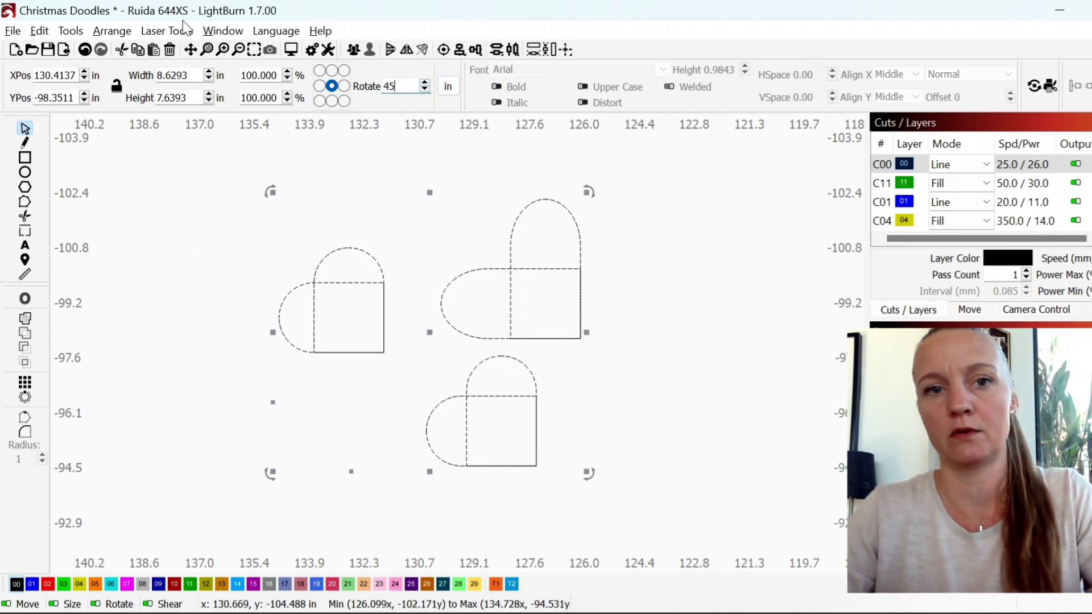
pyautogui.press('Return')
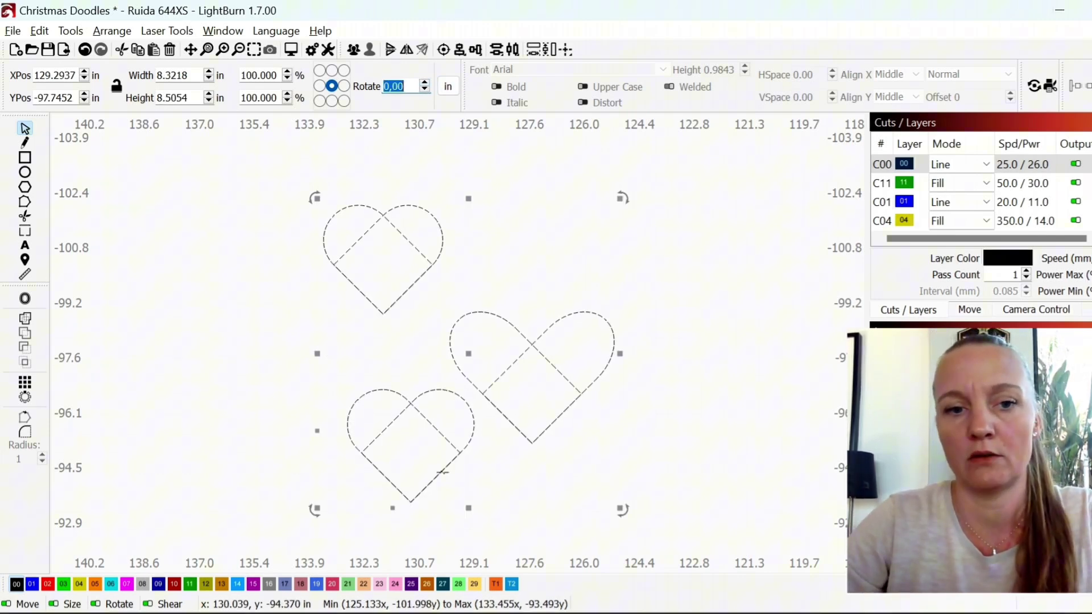
# - Weld the hearts, ungroup them into separate shapes, and move them up and left
pyautogui.click(28, 320)
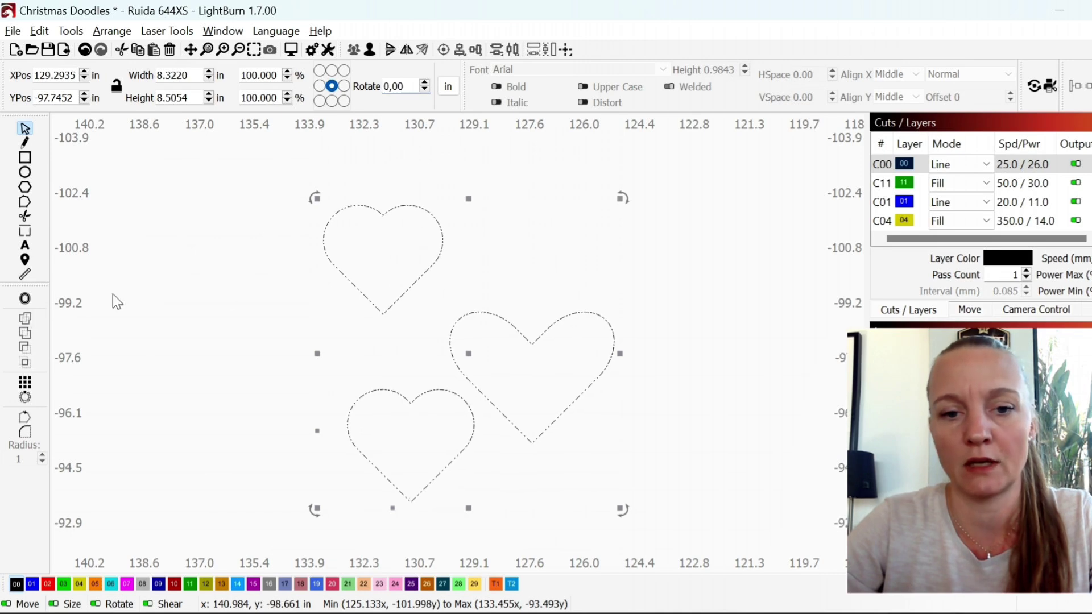
pyautogui.click(398, 258)
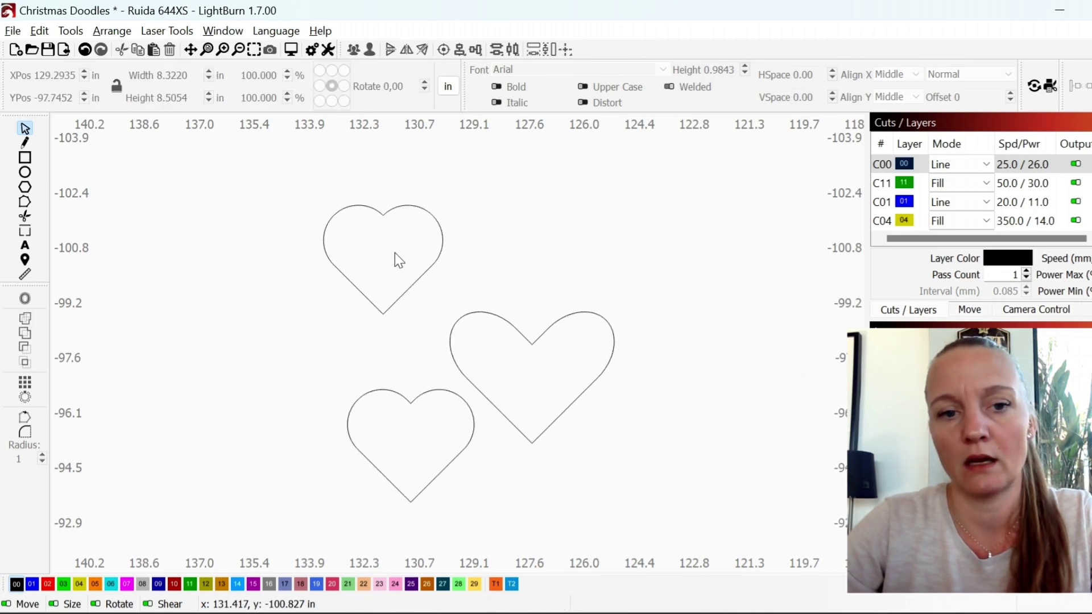
pyautogui.click(451, 407)
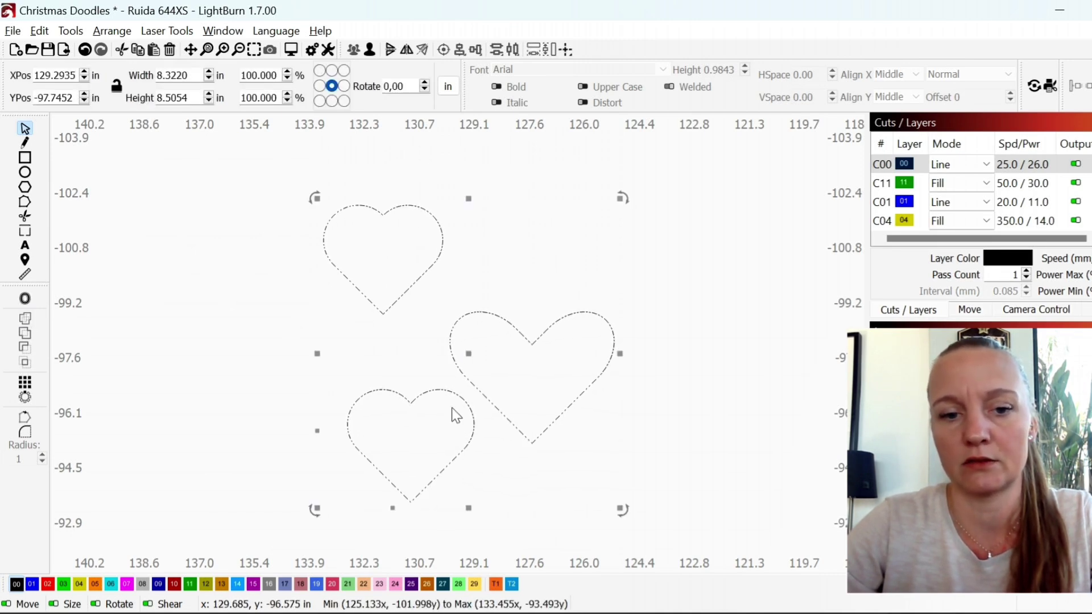
pyautogui.rightClick(465, 356)
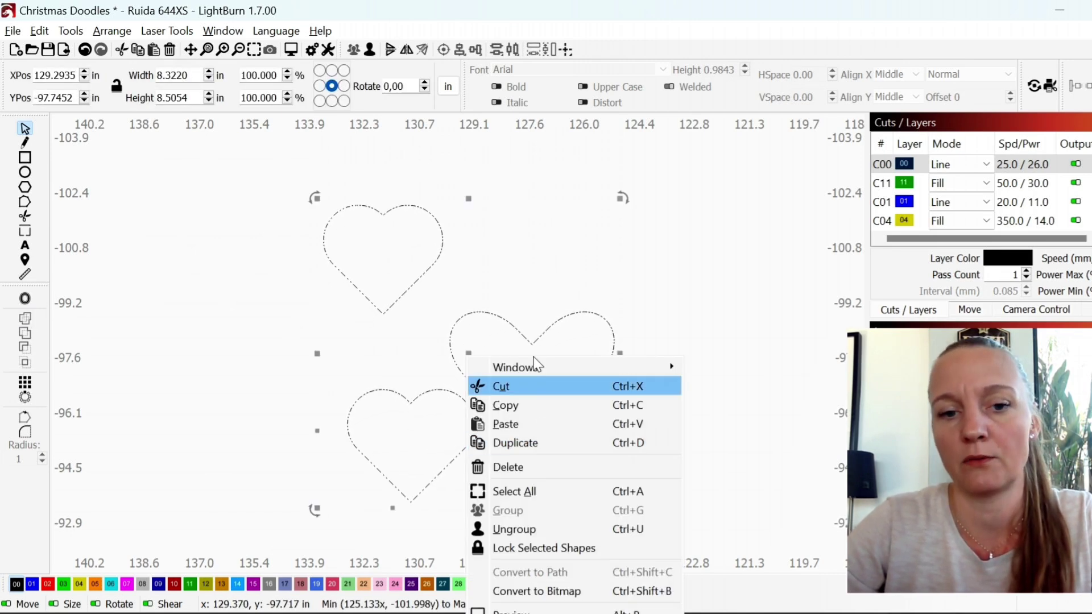
pyautogui.click(545, 527)
pyautogui.moveTo(465, 356); pyautogui.dragTo(348, 306)
pyautogui.click(332, 275)
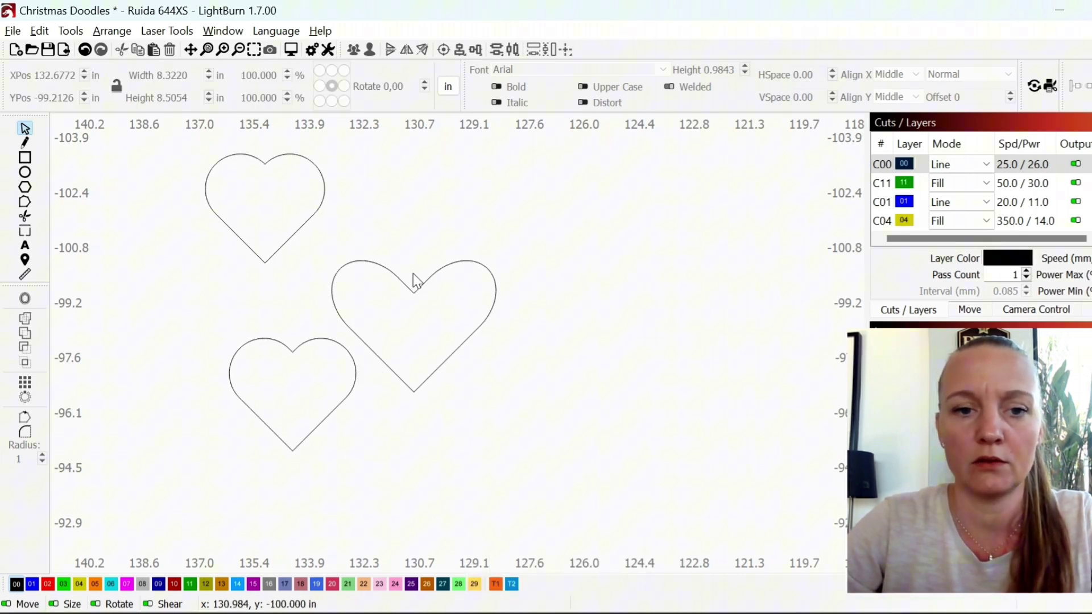
# - Move the small heart right of the others and curve its two lower straight sides
pyautogui.click(287, 240)
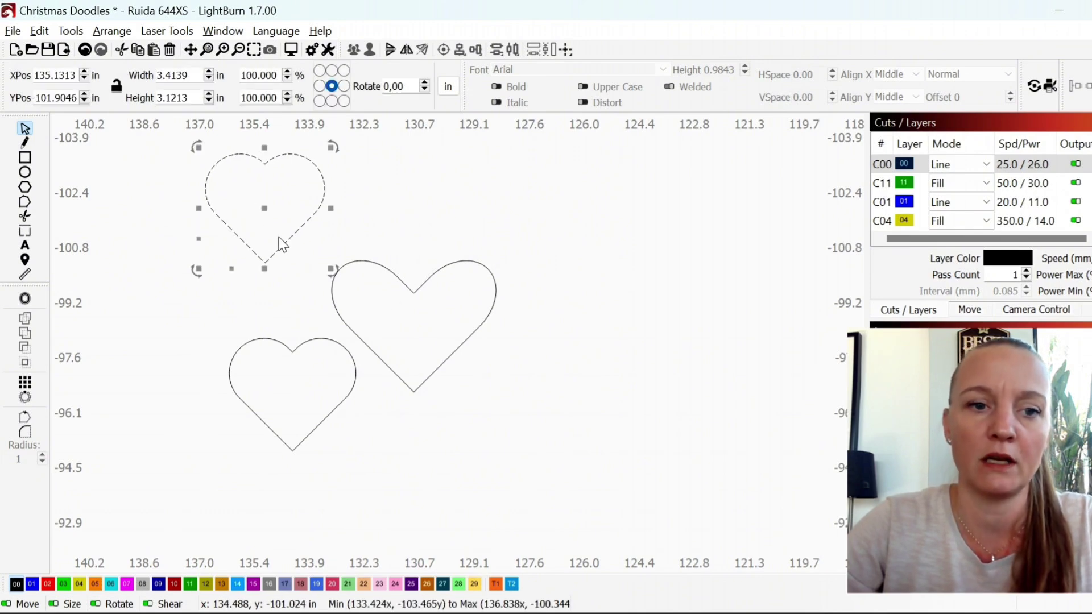
pyautogui.moveTo(265, 211); pyautogui.dragTo(605, 354)
pyautogui.scroll(3, 648, 325)
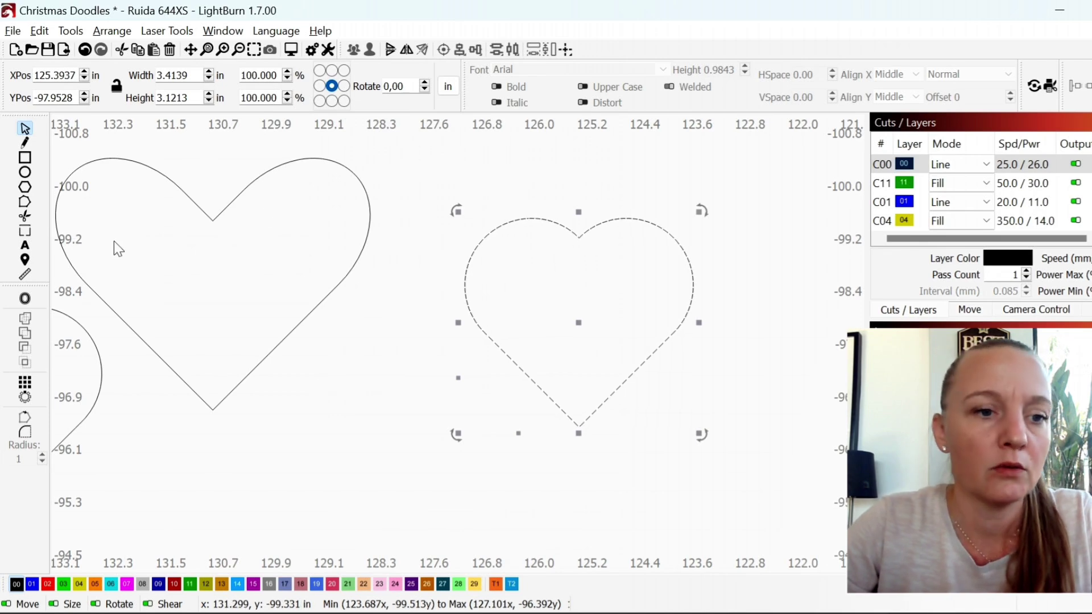
pyautogui.click(26, 201)
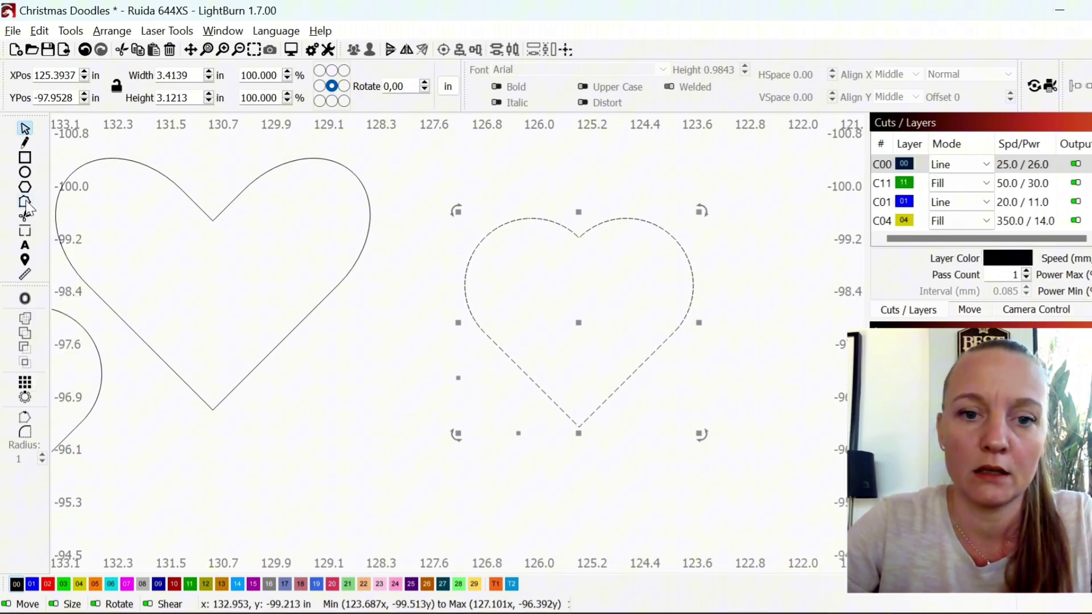
pyautogui.scroll(2, 667, 391)
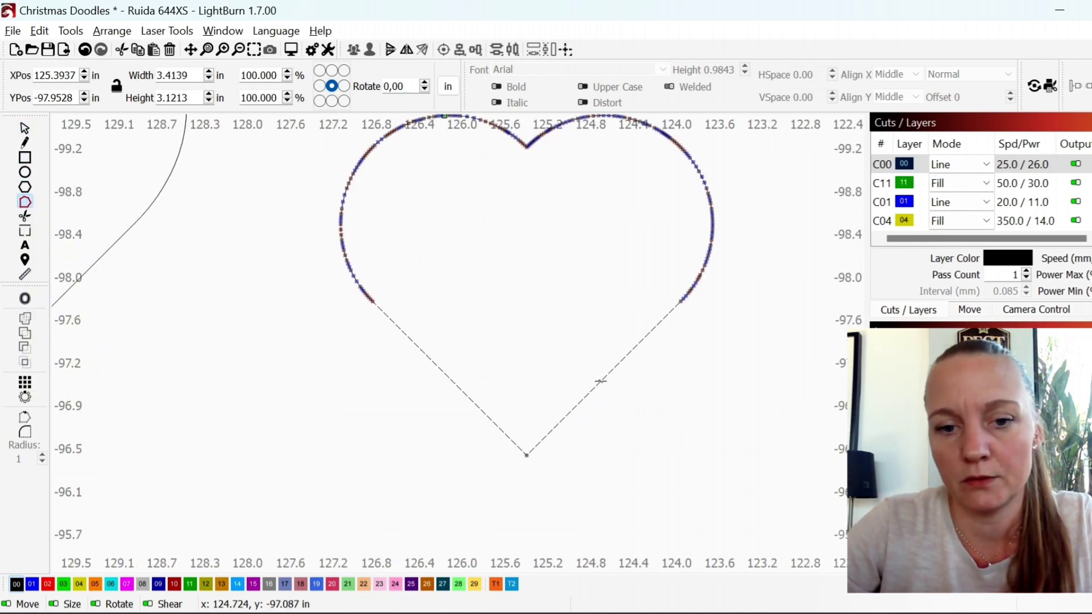
pyautogui.press('c')
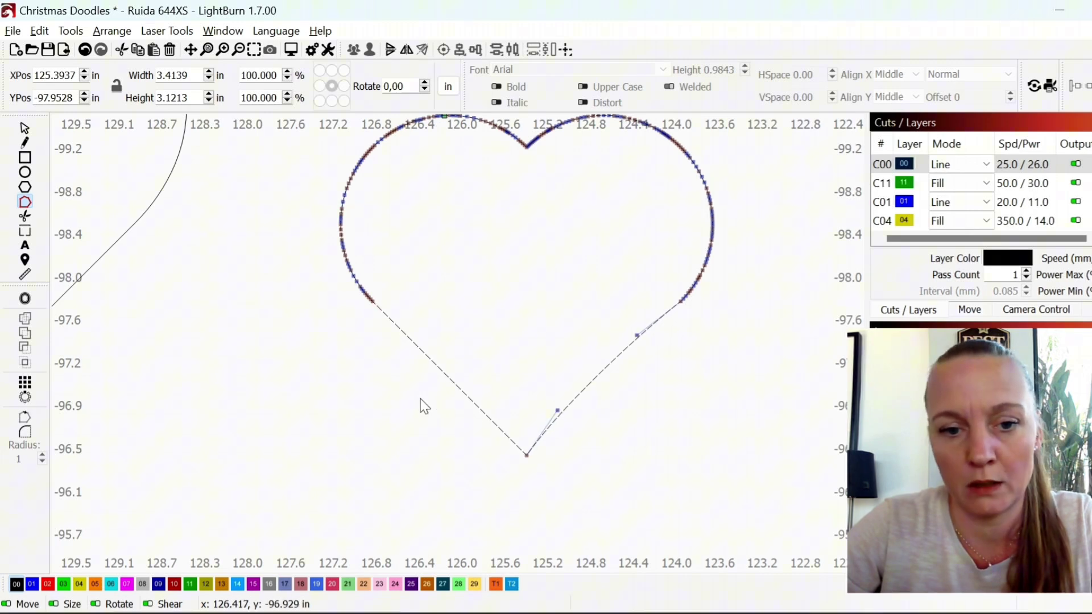
pyautogui.press('c')
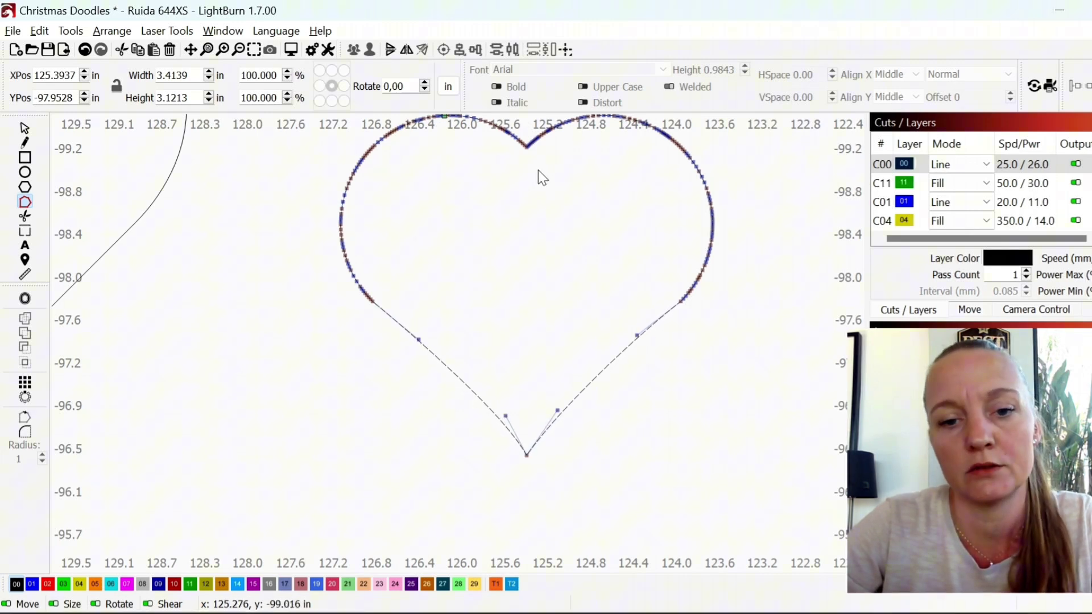
pyautogui.scroll(6, 529, 213)
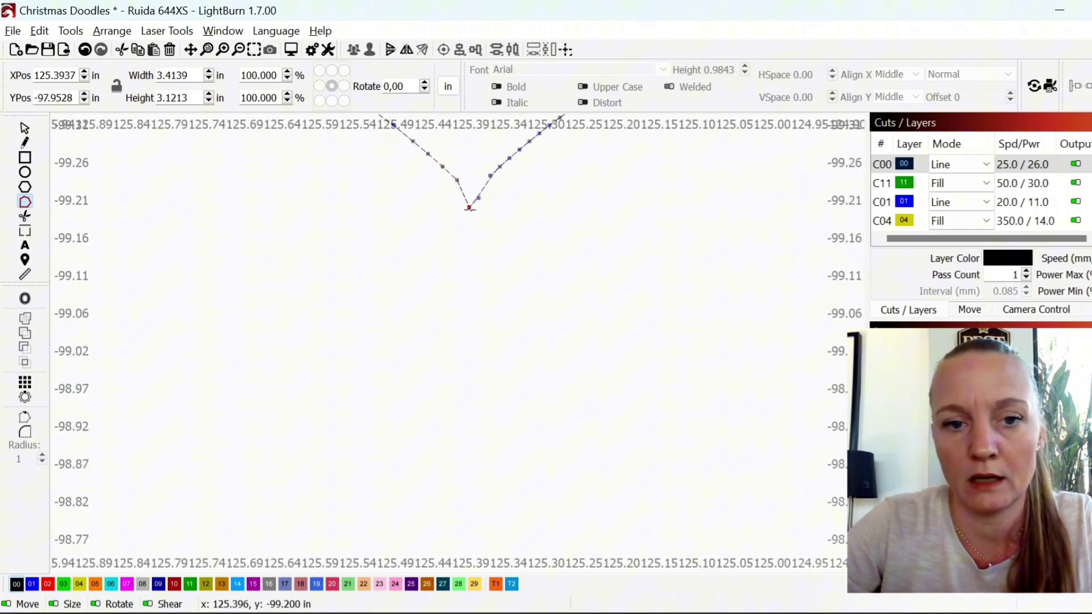
# - Deepen the heart's top notch and curve and smooth it by adjusting and adding nodes
pyautogui.moveTo(470, 208); pyautogui.dragTo(477, 267)
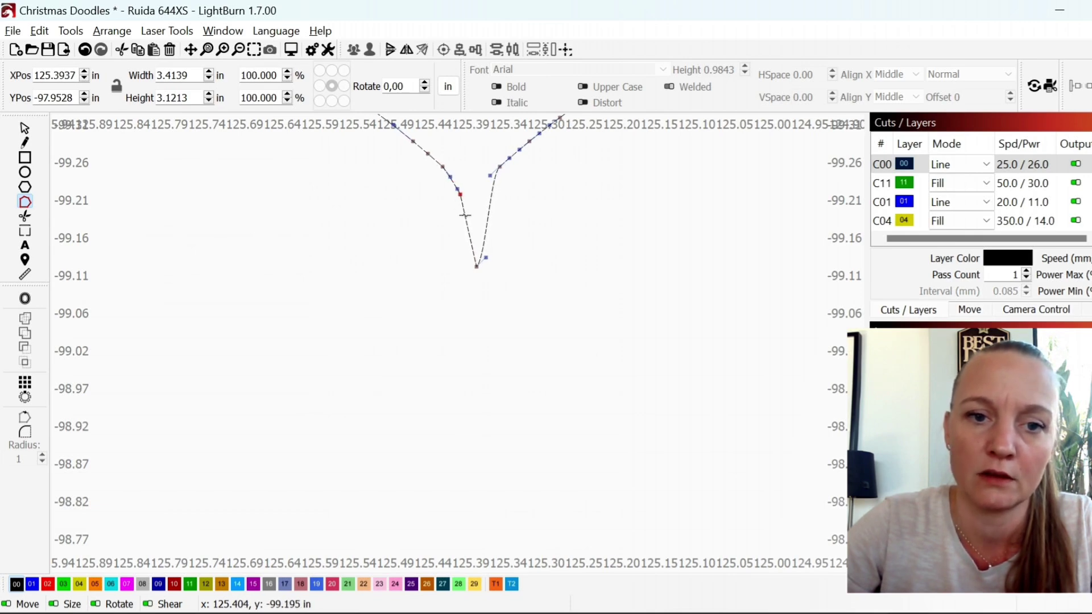
pyautogui.press('c')
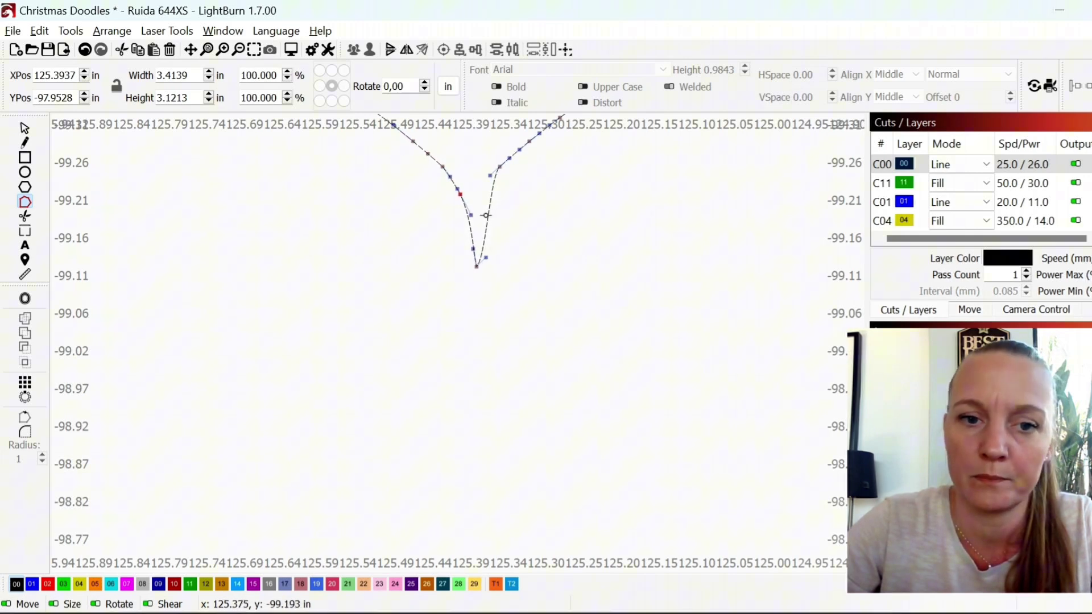
pyautogui.press('c')
pyautogui.scroll(3, 486, 209)
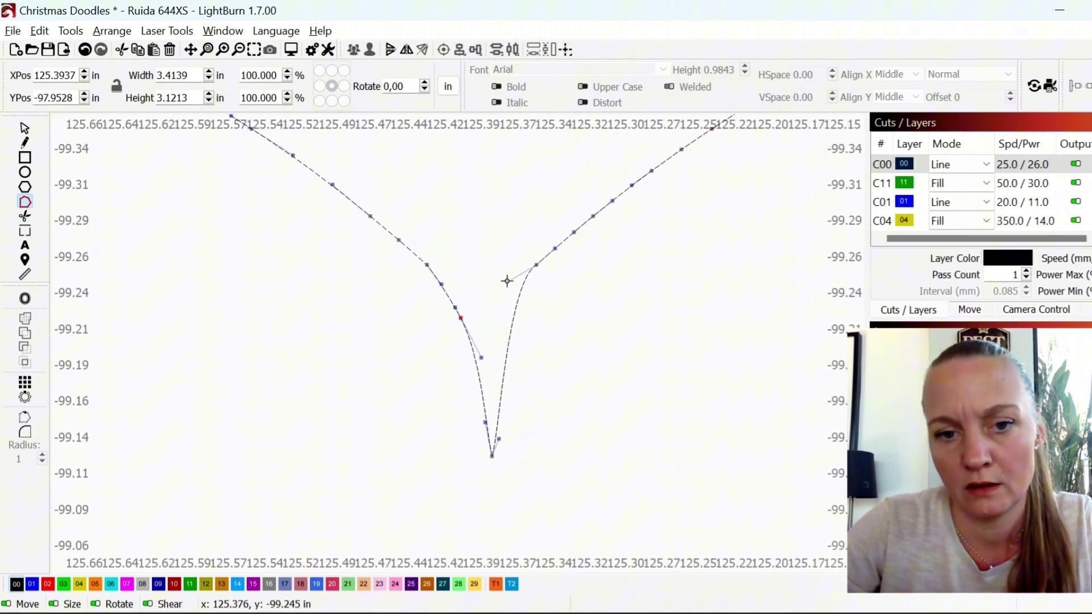
pyautogui.moveTo(506, 285); pyautogui.dragTo(497, 332)
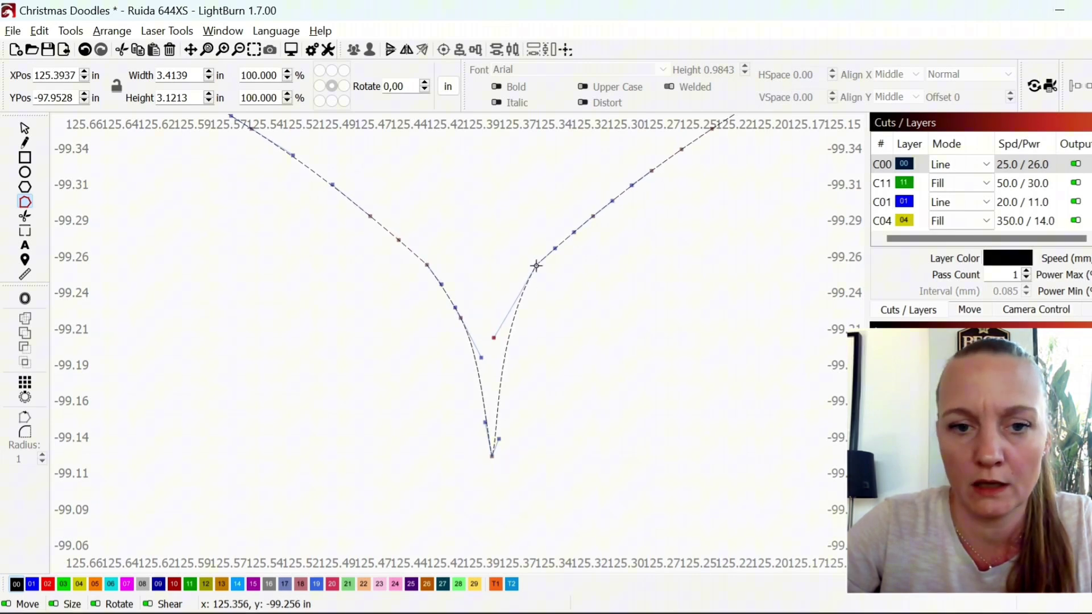
pyautogui.moveTo(538, 266); pyautogui.dragTo(538, 274)
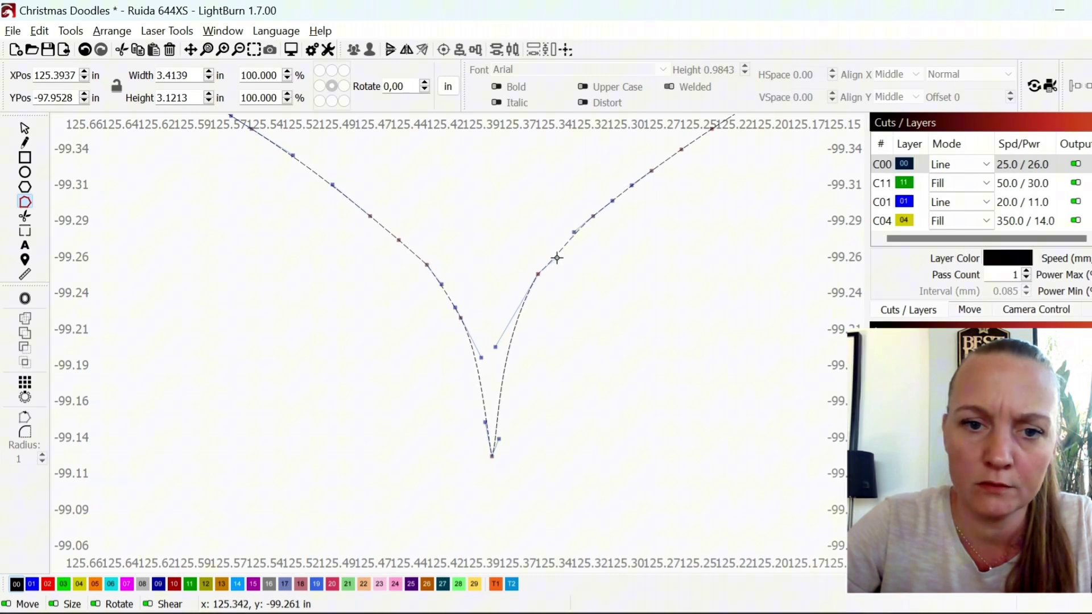
pyautogui.press('i')
pyautogui.moveTo(557, 256); pyautogui.dragTo(553, 249)
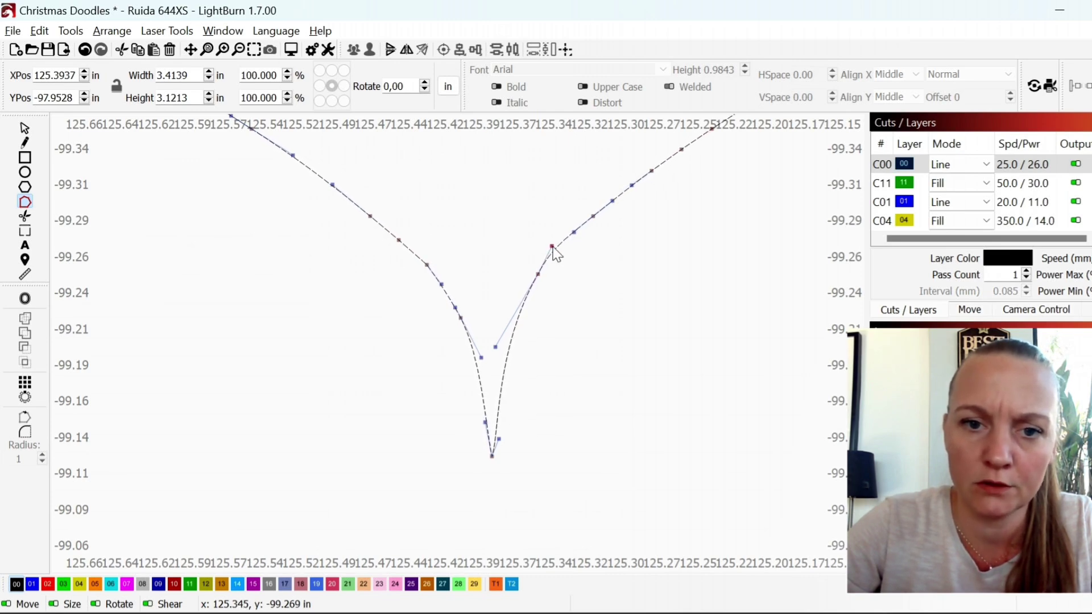
pyautogui.scroll(-10, 556, 257)
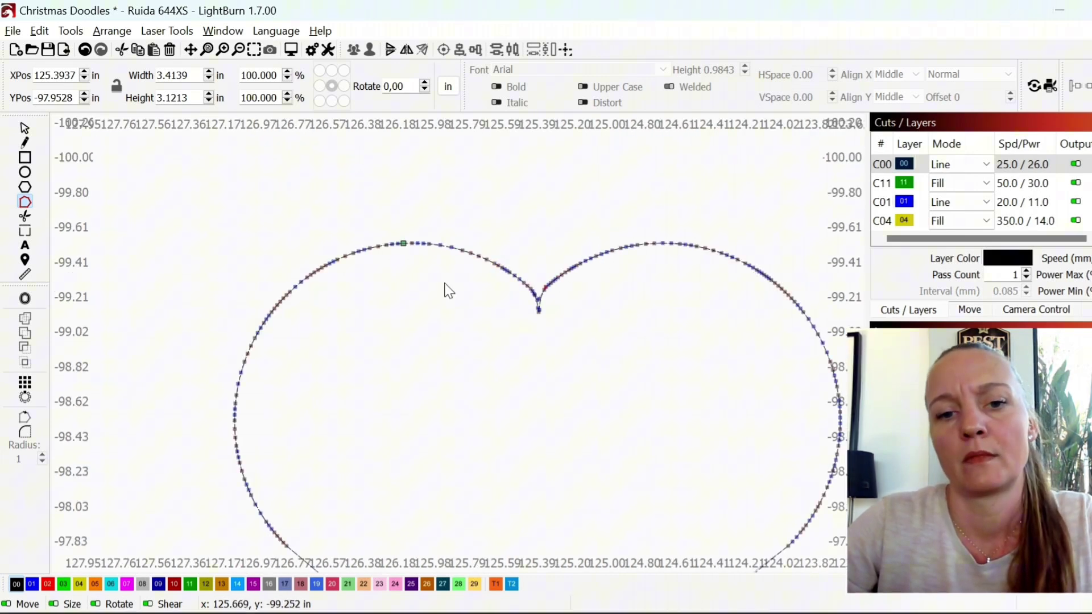
# - Move the reshaped heart far left of the other two hearts, to X 140.3150 in
pyautogui.click(25, 131)
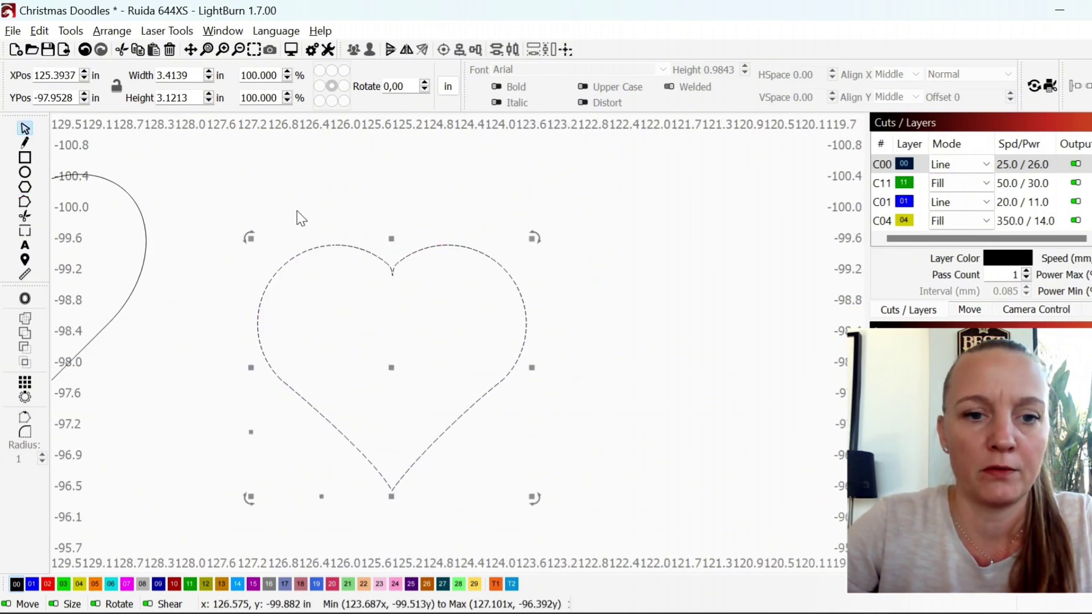
pyautogui.click(503, 310)
pyautogui.scroll(-5, 361, 282)
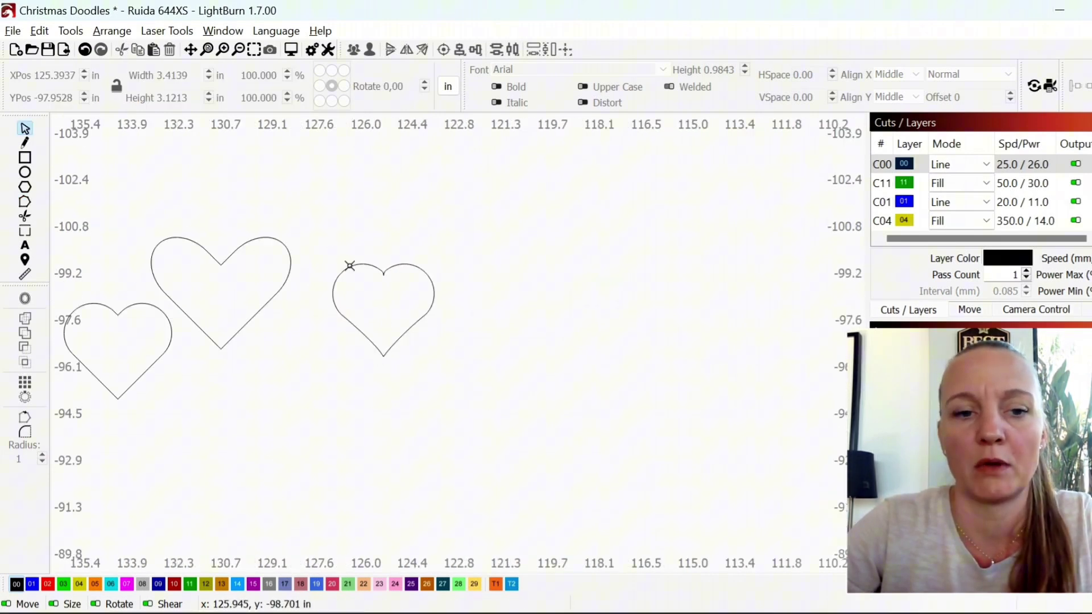
pyautogui.moveTo(445, 289); pyautogui.dragTo(610, 247)
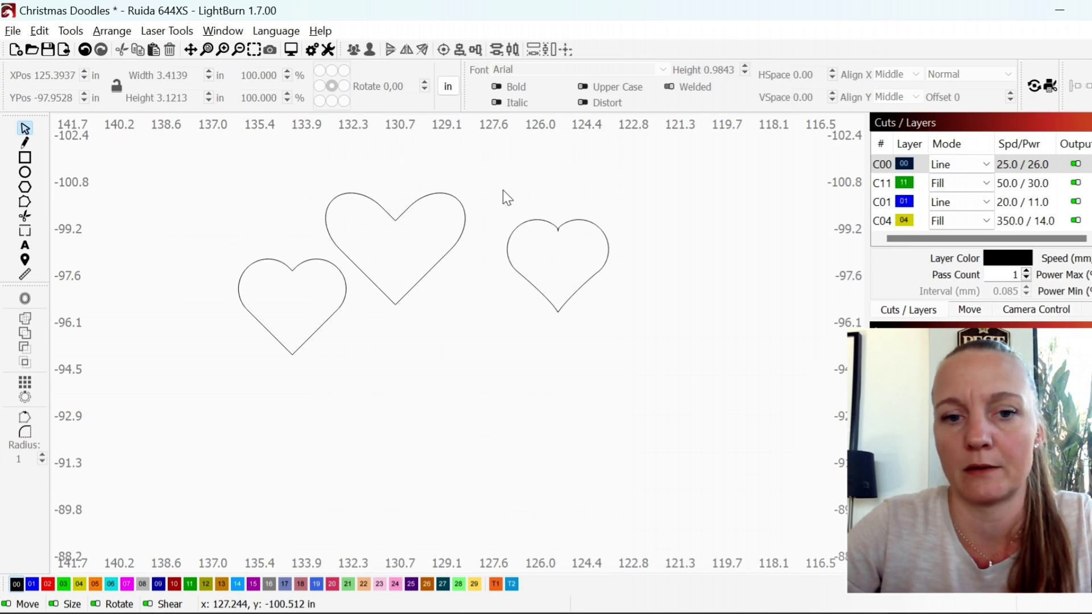
pyautogui.moveTo(503, 193); pyautogui.dragTo(590, 323)
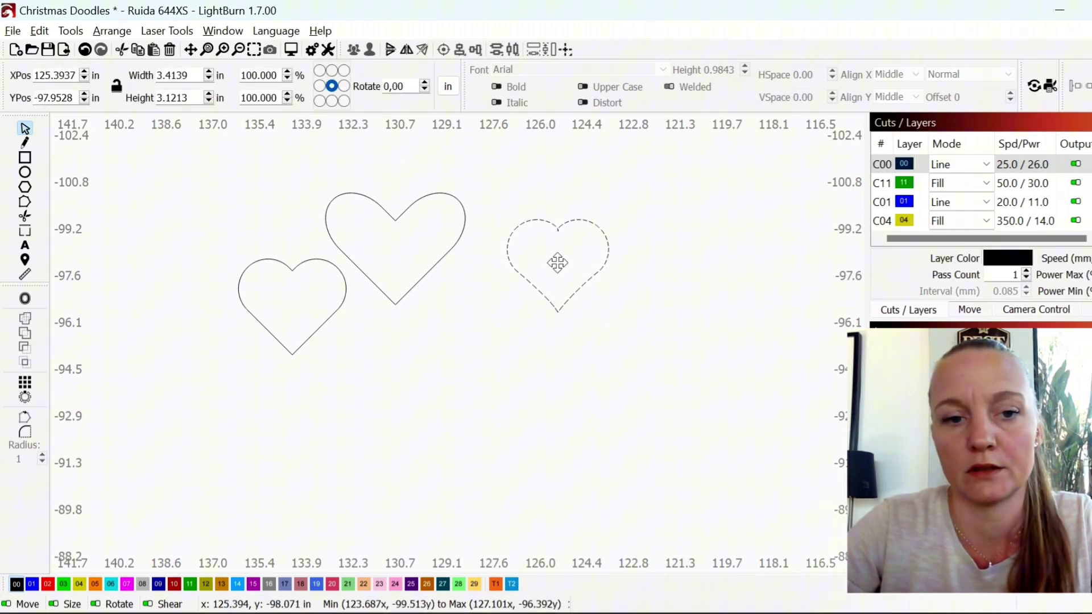
pyautogui.moveTo(558, 263); pyautogui.dragTo(183, 245)
pyautogui.click(183, 245)
pyautogui.moveTo(585, 288); pyautogui.dragTo(459, 297)
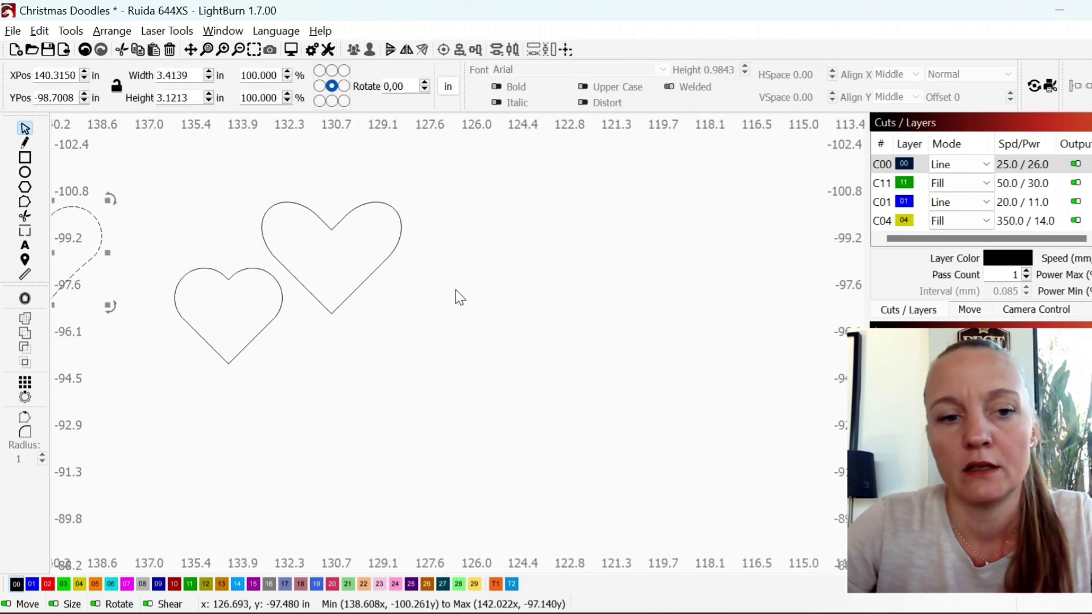
pyautogui.scroll(4, 459, 297)
pyautogui.click(697, 359)
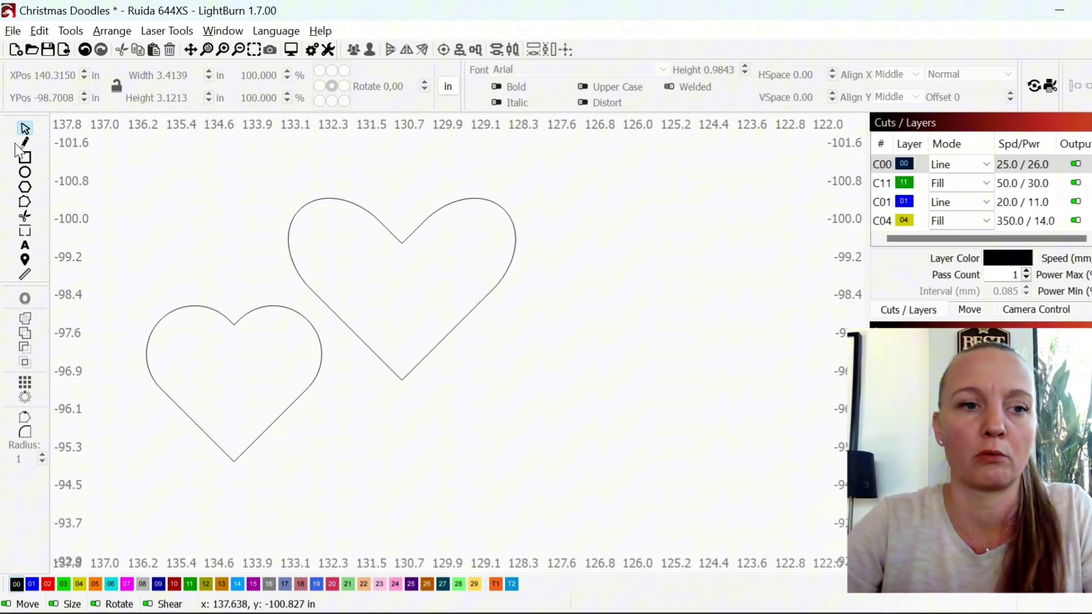
# - On empty canvas, draw a vertical line ending in a smooth curved point, then finish it
pyautogui.scroll(-2, 159, 269)
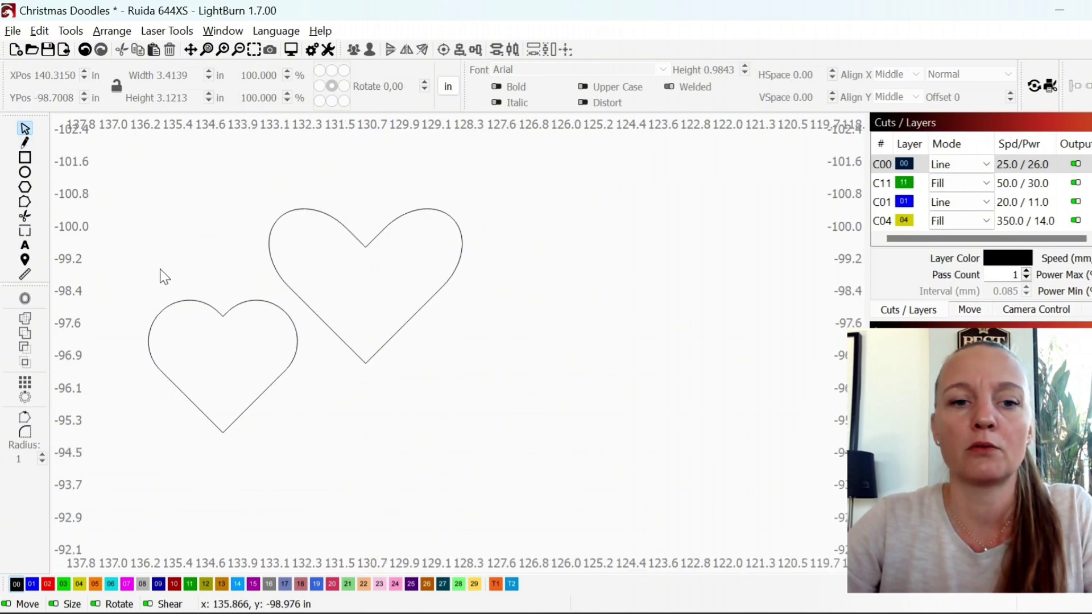
pyautogui.moveTo(470, 302); pyautogui.dragTo(54, 316)
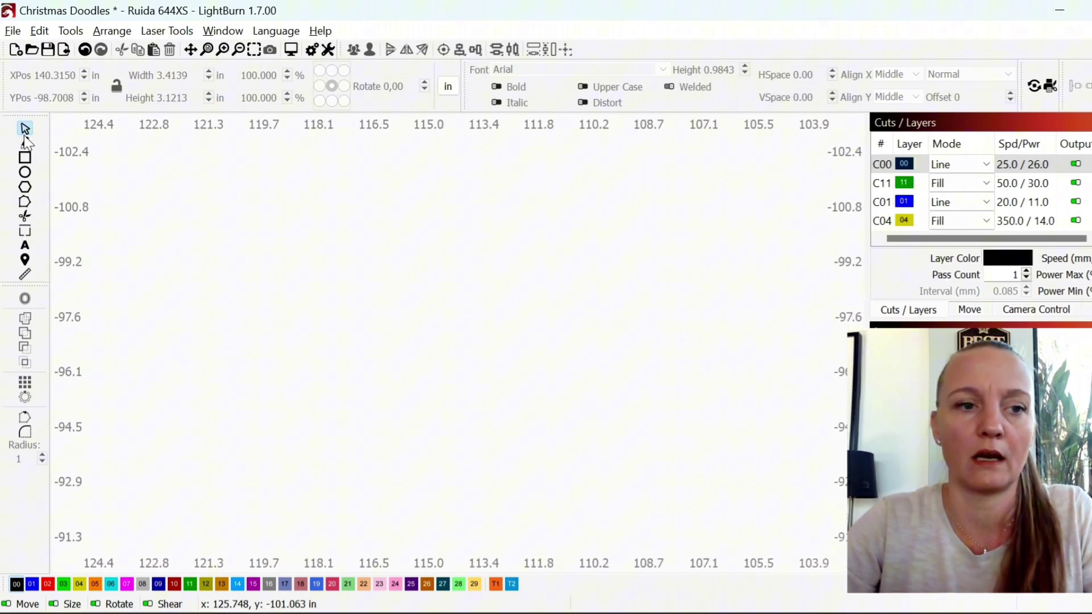
pyautogui.click(25, 142)
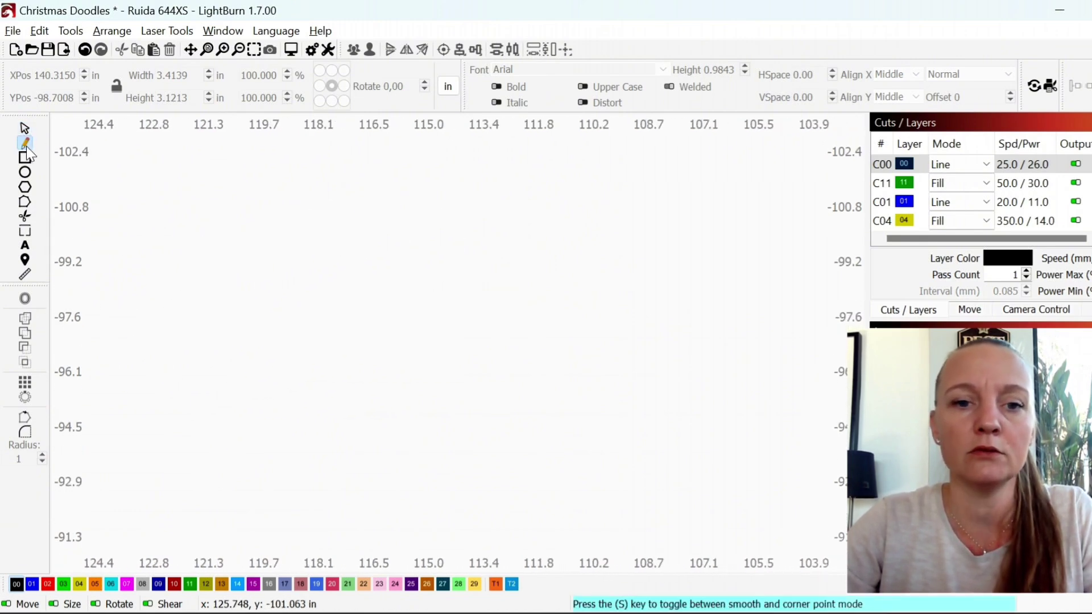
pyautogui.click(462, 217)
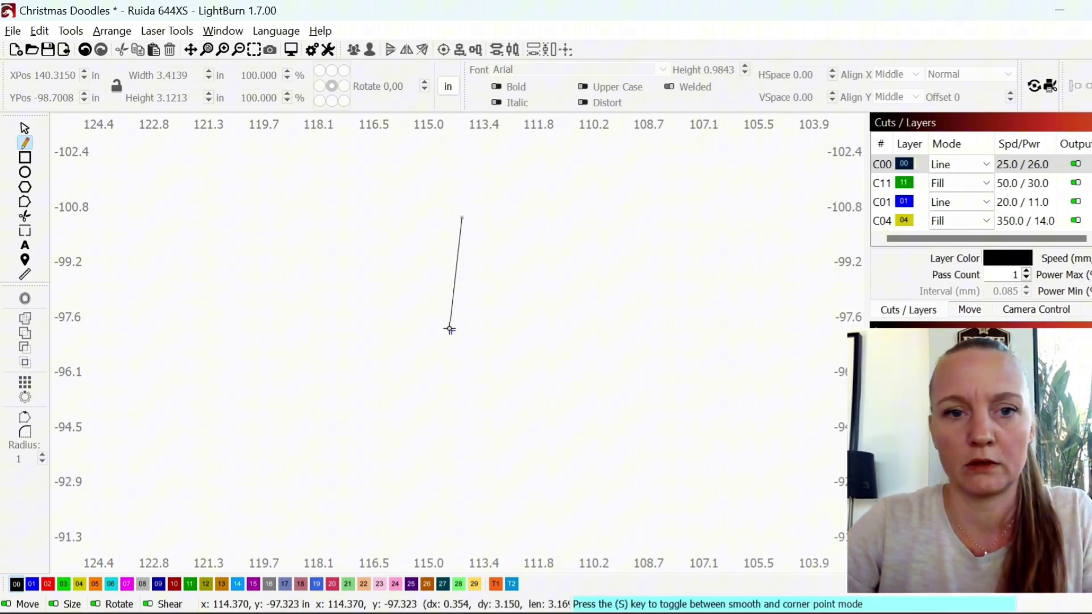
pyautogui.press('ctrl')
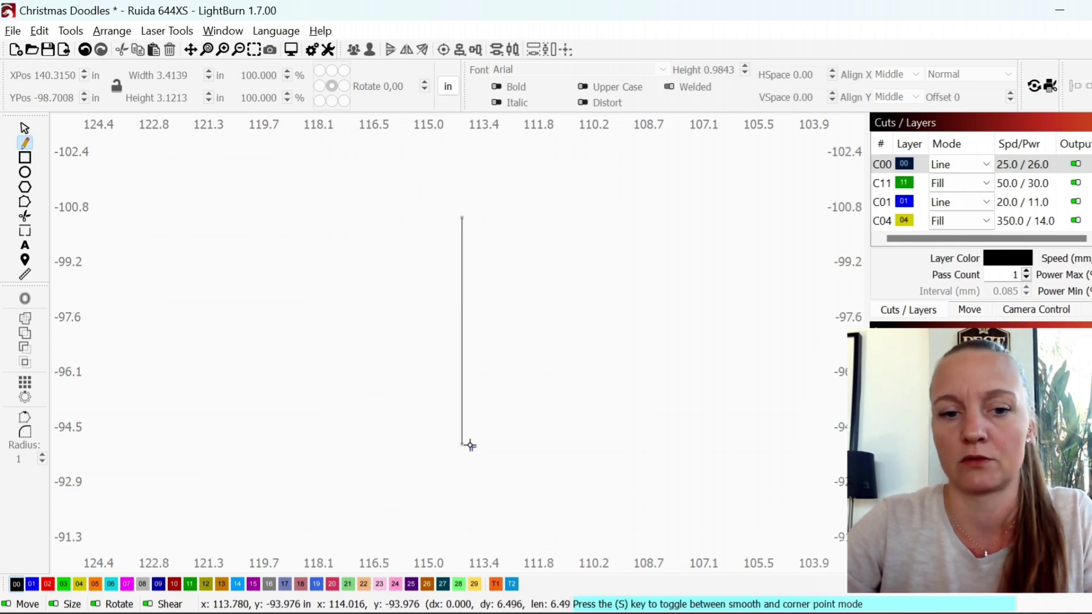
pyautogui.moveTo(469, 446); pyautogui.dragTo(470, 447)
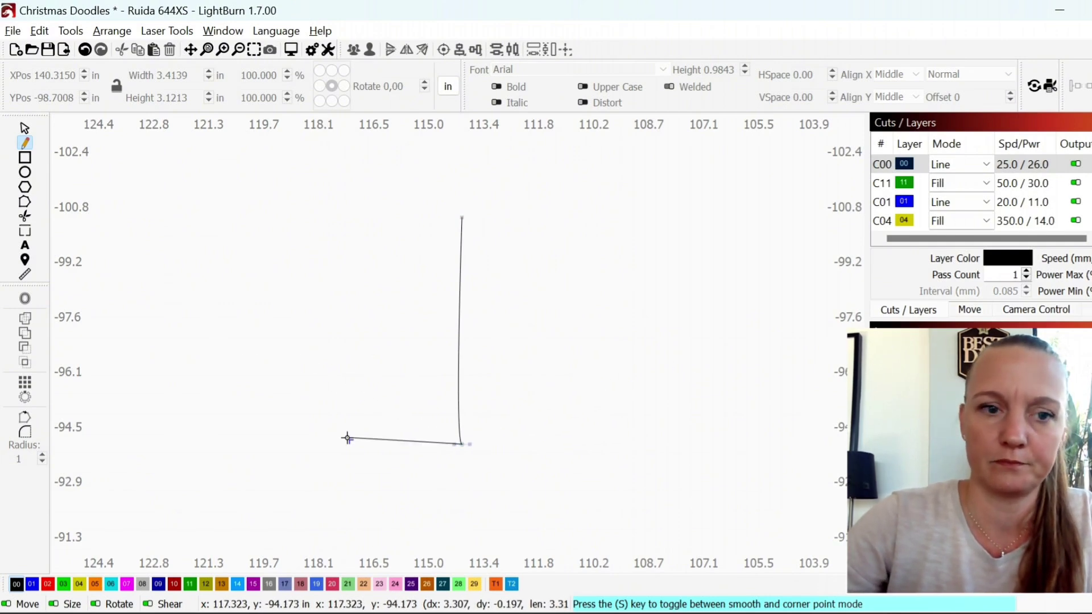
pyautogui.press('Escape')
# - Draw a single tall vertical centre line with the Draw Lines tool
pyautogui.click(86, 51)
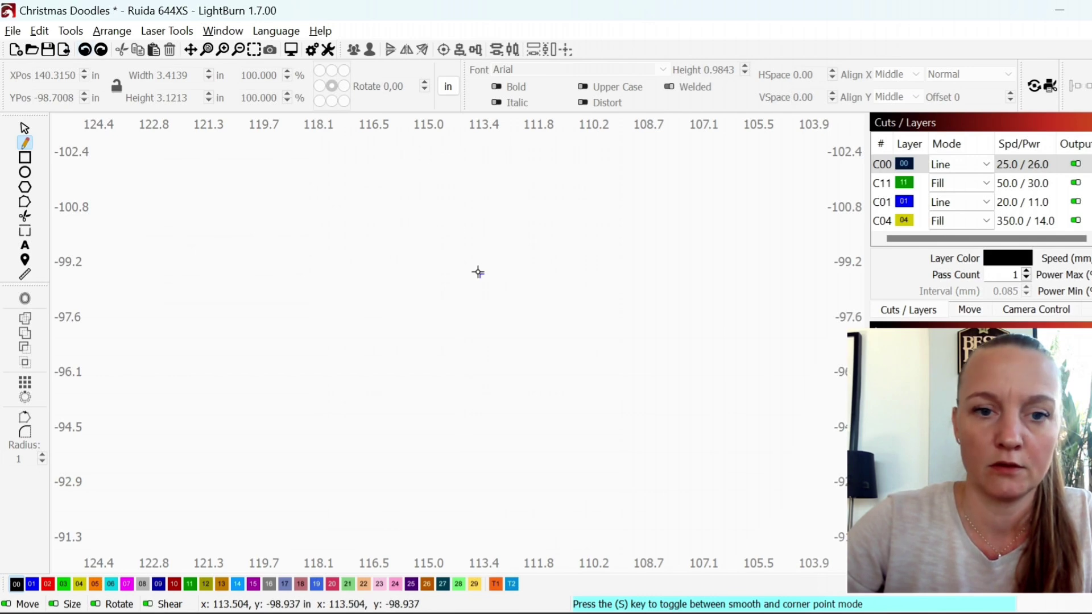
pyautogui.click(447, 203)
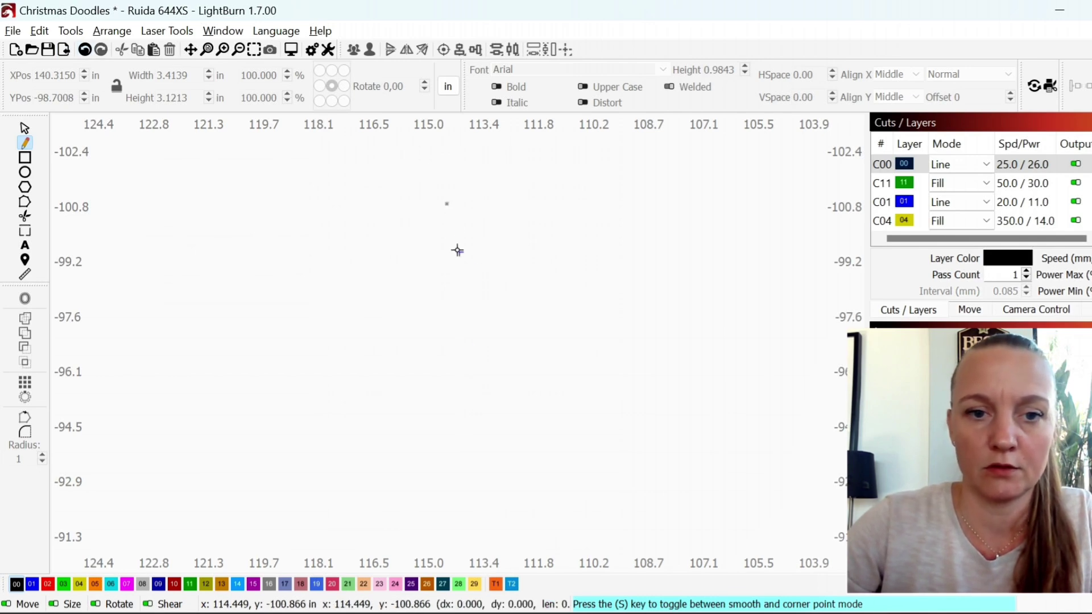
pyautogui.click(447, 457)
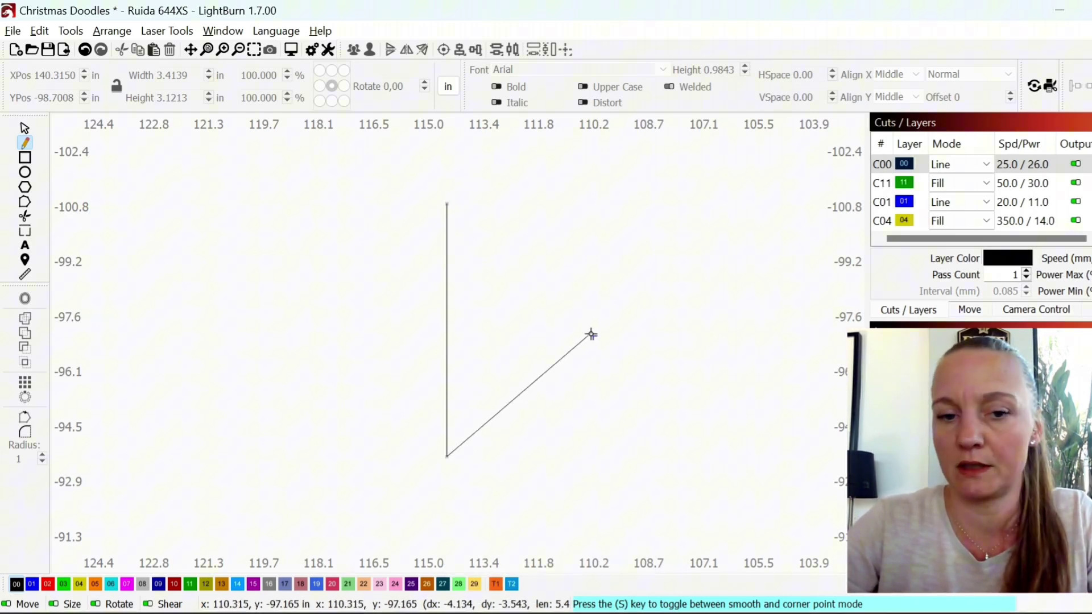
pyautogui.press('Escape')
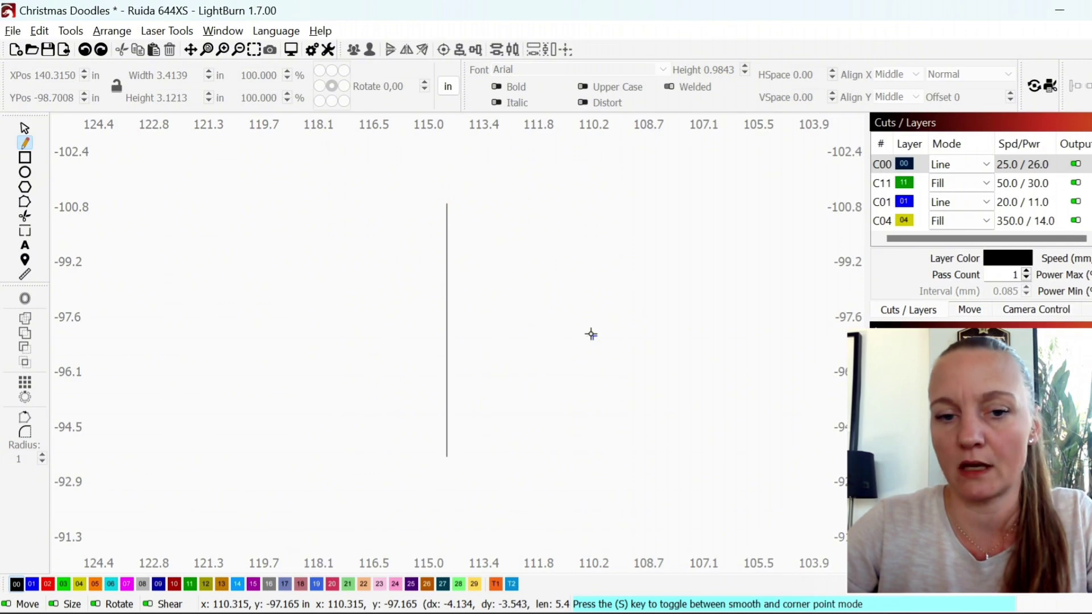
# - Draw a closed triangle from two points on the line to a corner on its right
pyautogui.click(446, 242)
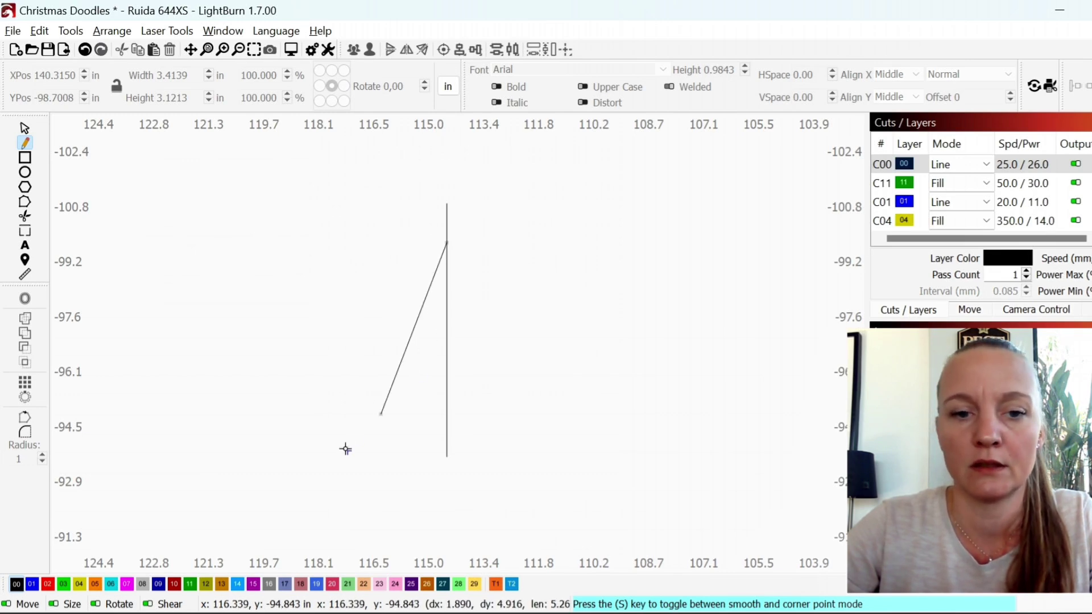
pyautogui.click(446, 402)
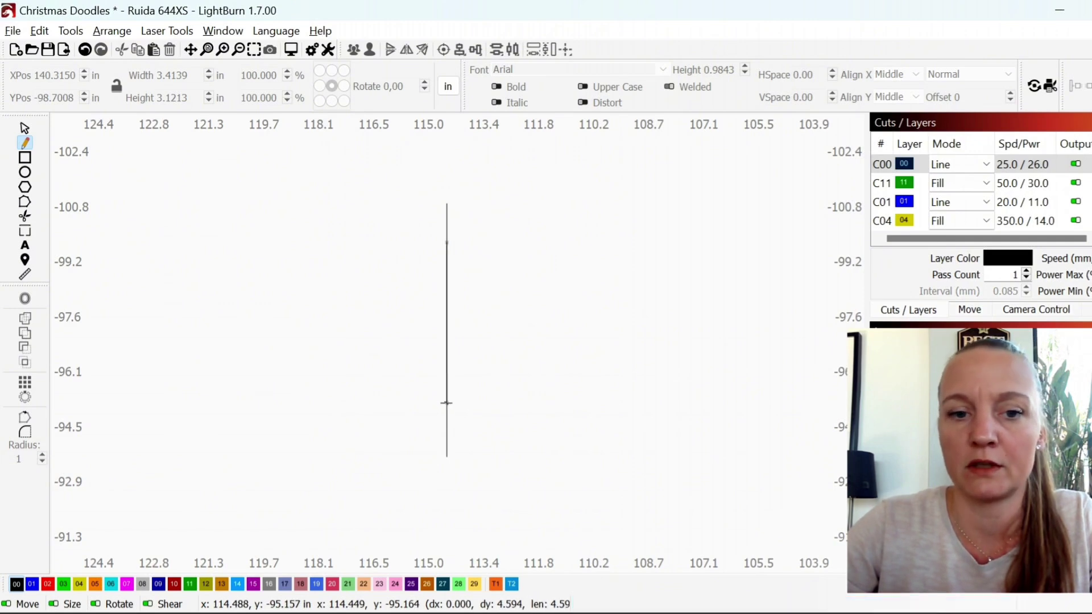
pyautogui.click(556, 371)
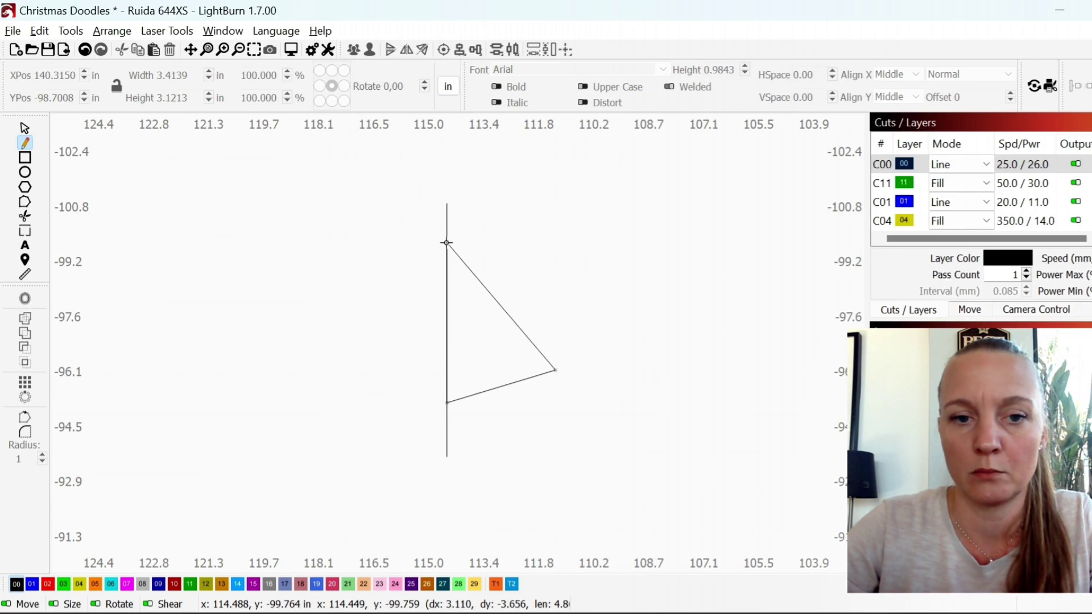
pyautogui.scroll(4, 447, 242)
pyautogui.click(447, 241)
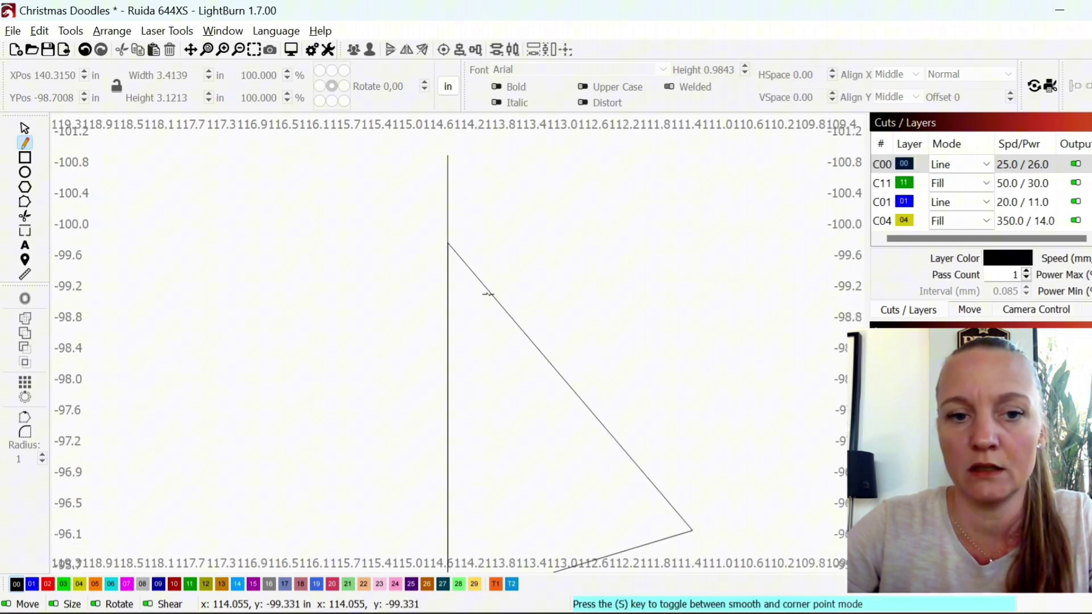
pyautogui.scroll(-5, 512, 363)
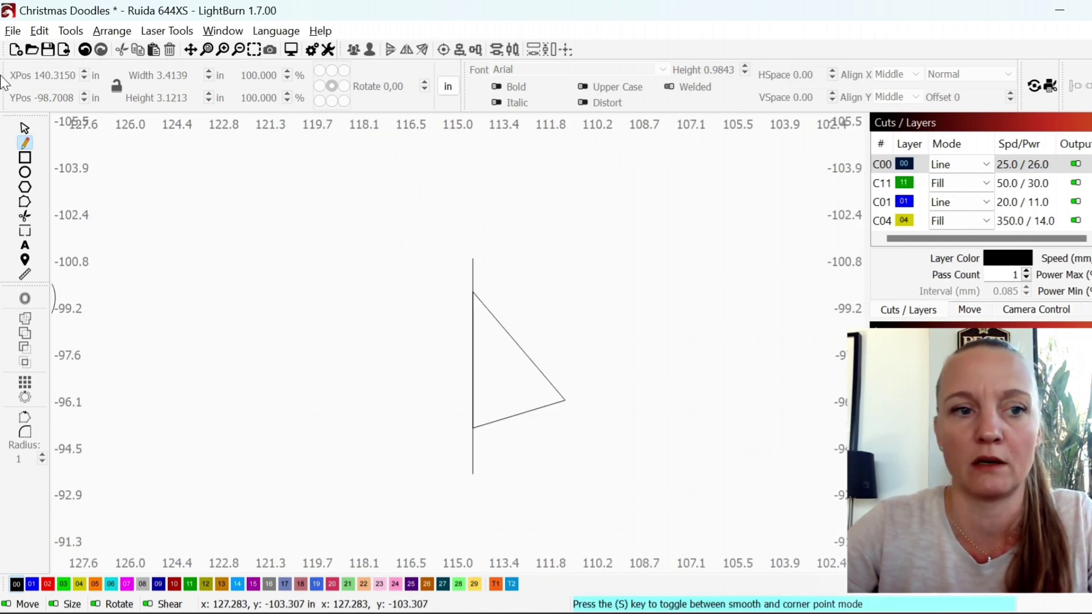
# - Bend the triangle's vertical edge into a leftward curve using Edit Nodes
pyautogui.click(24, 132)
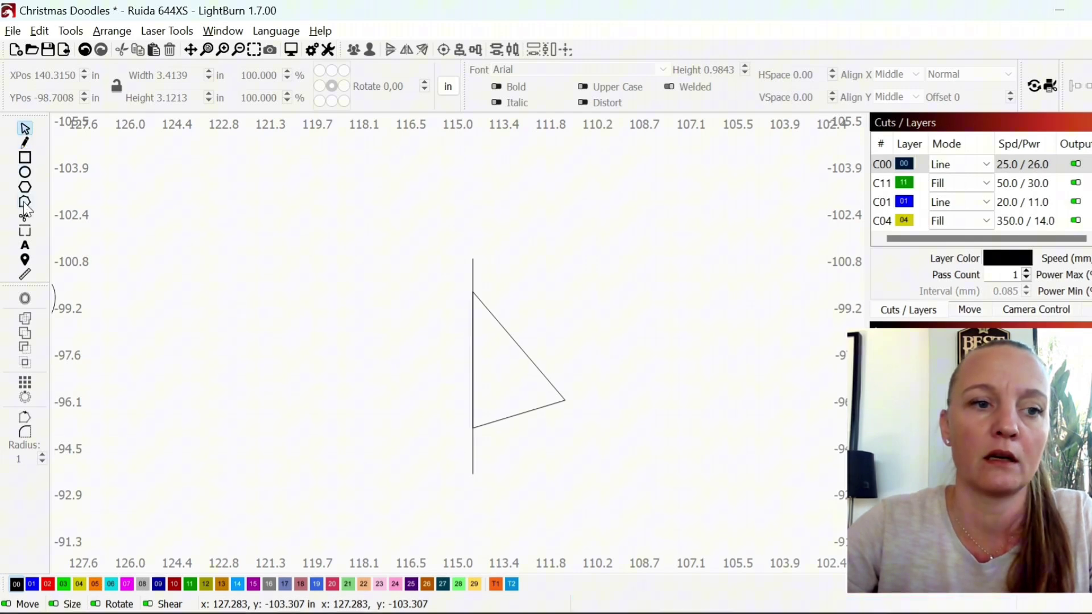
pyautogui.click(472, 350)
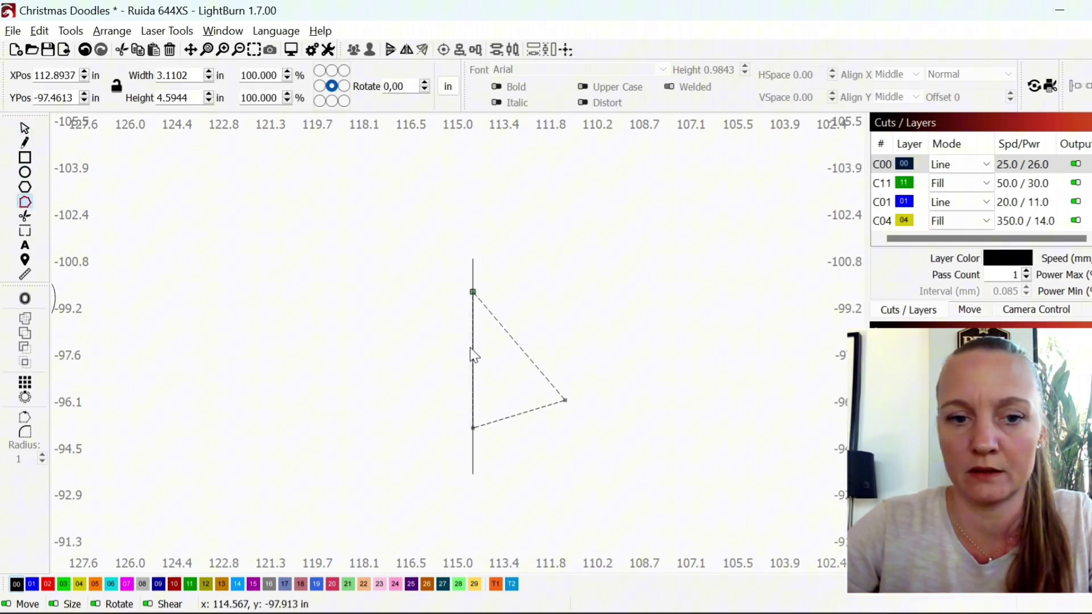
pyautogui.moveTo(474, 347); pyautogui.dragTo(390, 300)
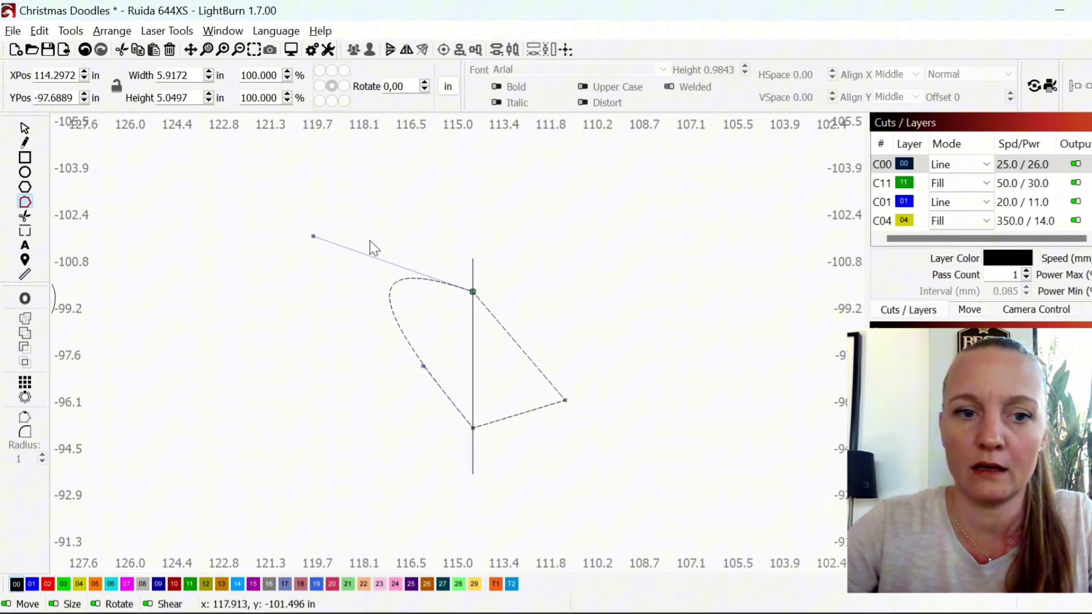
# - Refine the curve's nodes and Bezier handles into a rounded half-heart lobe
pyautogui.moveTo(313, 235); pyautogui.dragTo(375, 220)
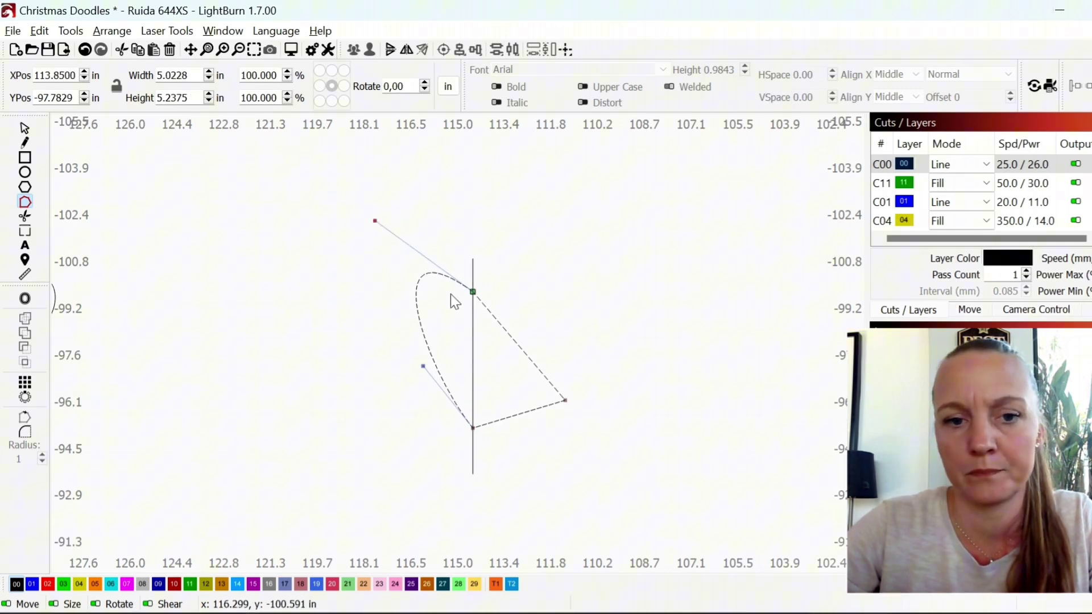
pyautogui.moveTo(471, 291); pyautogui.dragTo(473, 312)
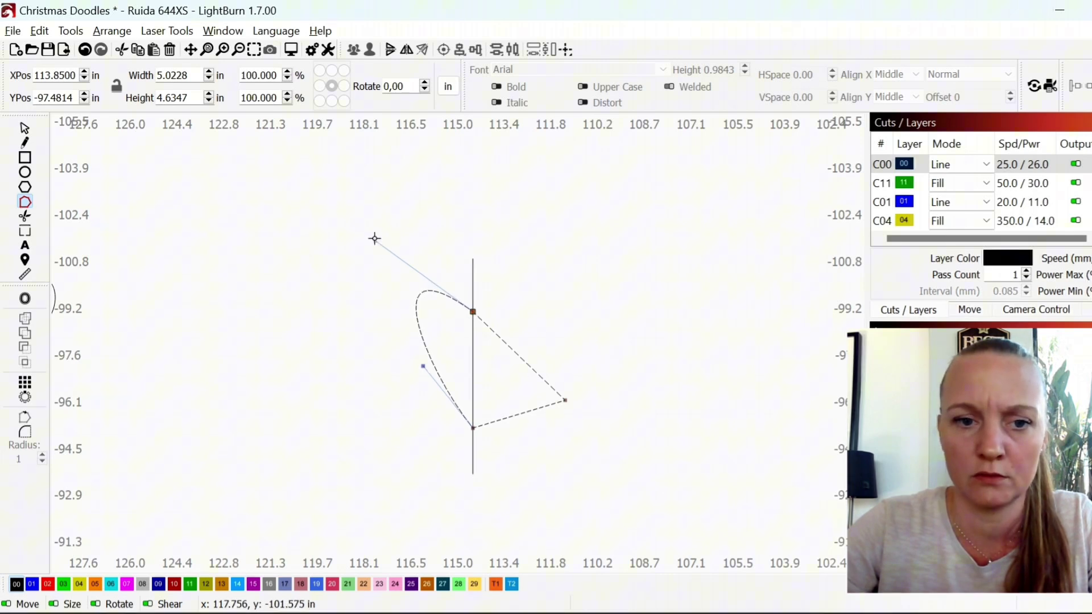
pyautogui.moveTo(375, 239); pyautogui.dragTo(410, 238)
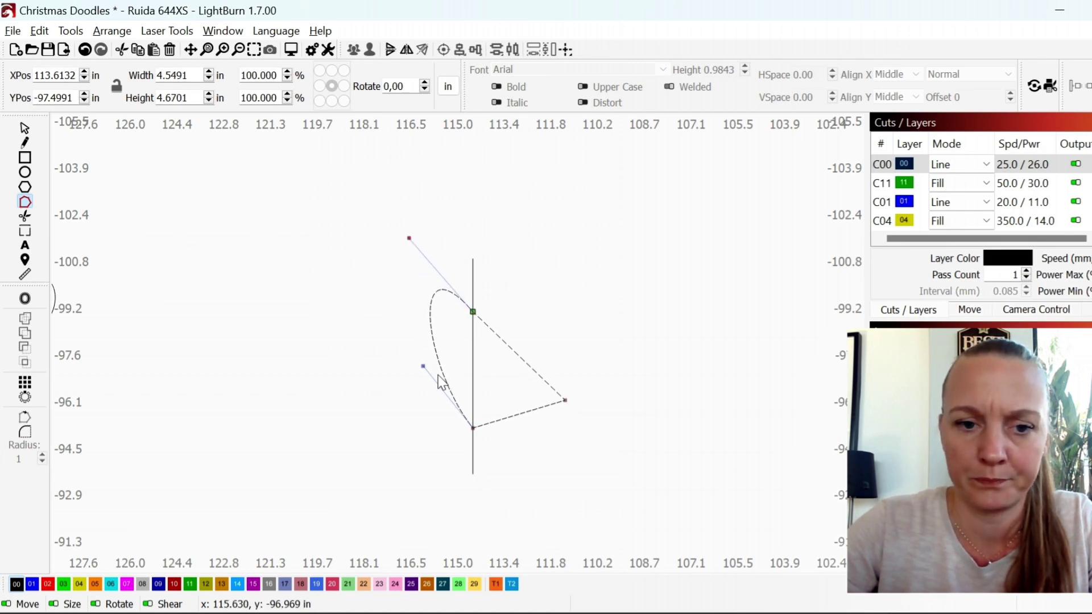
pyautogui.moveTo(438, 372); pyautogui.dragTo(417, 377)
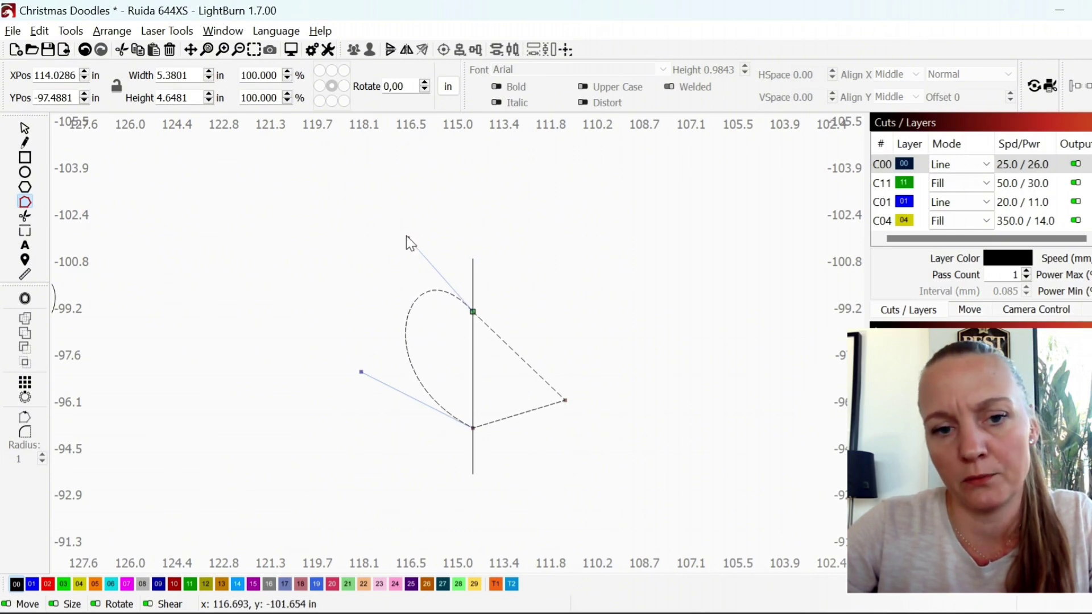
pyautogui.moveTo(407, 238); pyautogui.dragTo(415, 245)
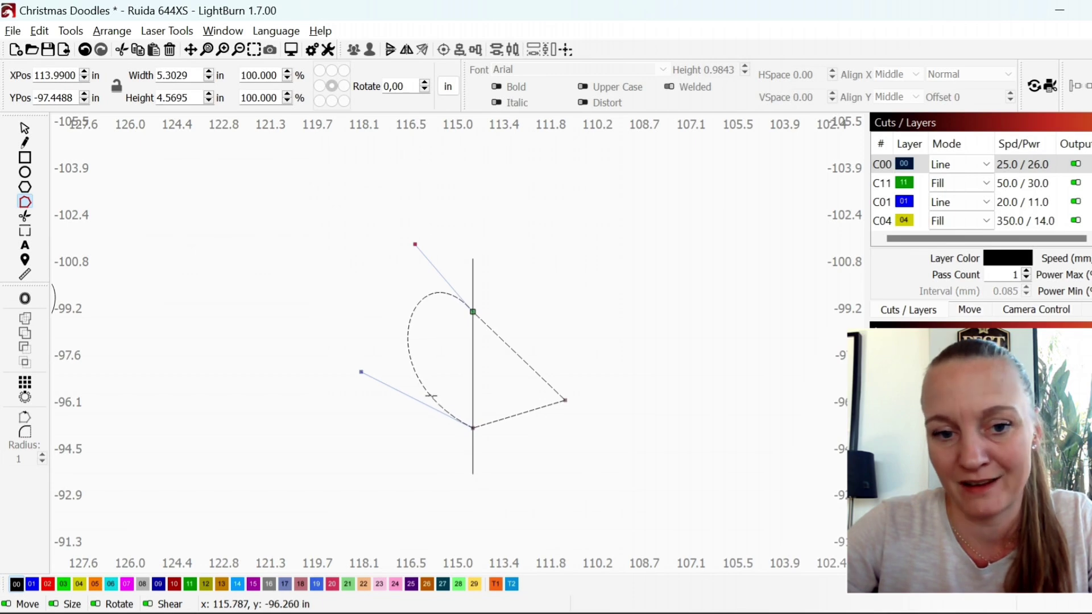
pyautogui.moveTo(425, 391); pyautogui.dragTo(421, 386)
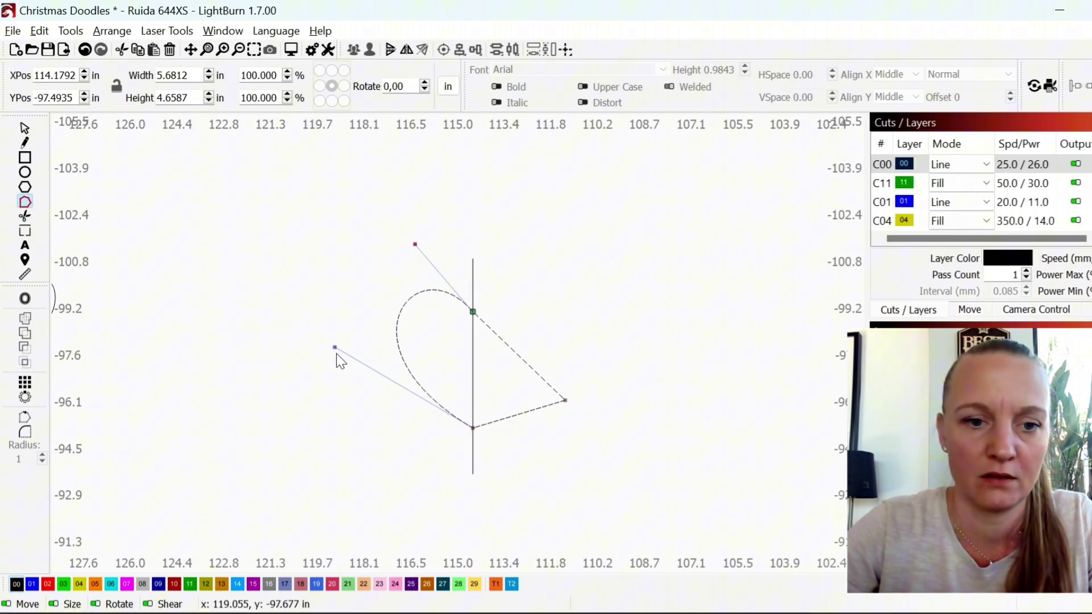
pyautogui.moveTo(335, 347); pyautogui.dragTo(338, 345)
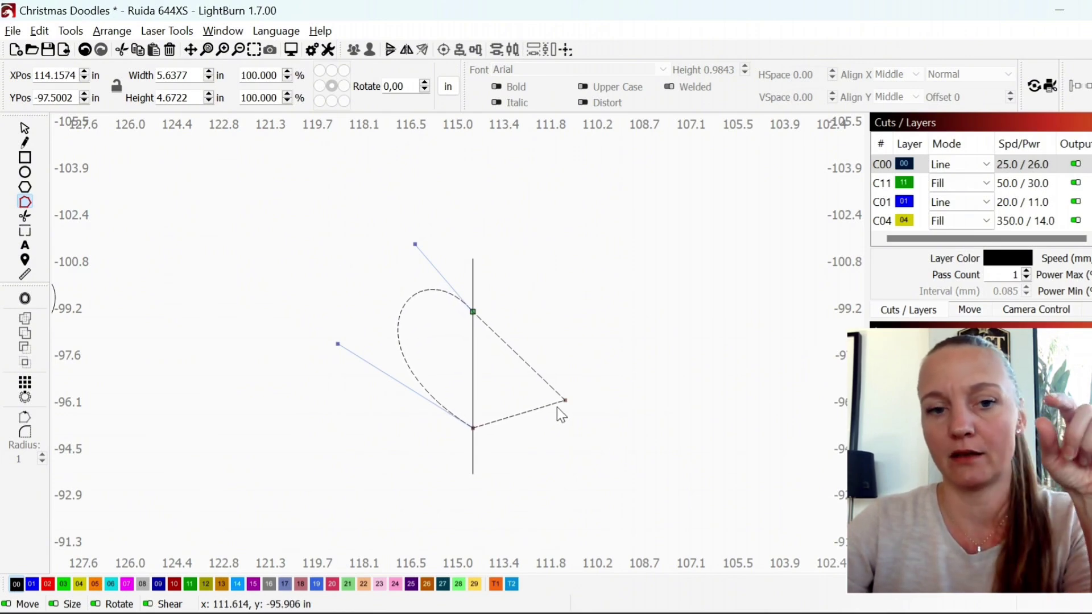
# - Set layer C00 mode to Fill
pyautogui.click(25, 127)
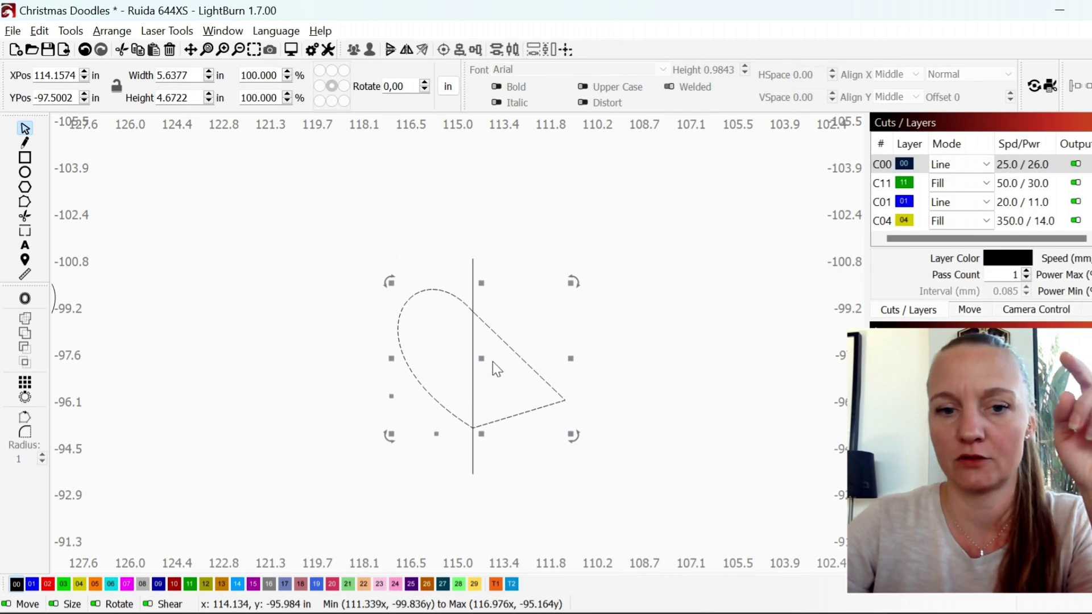
pyautogui.click(983, 165)
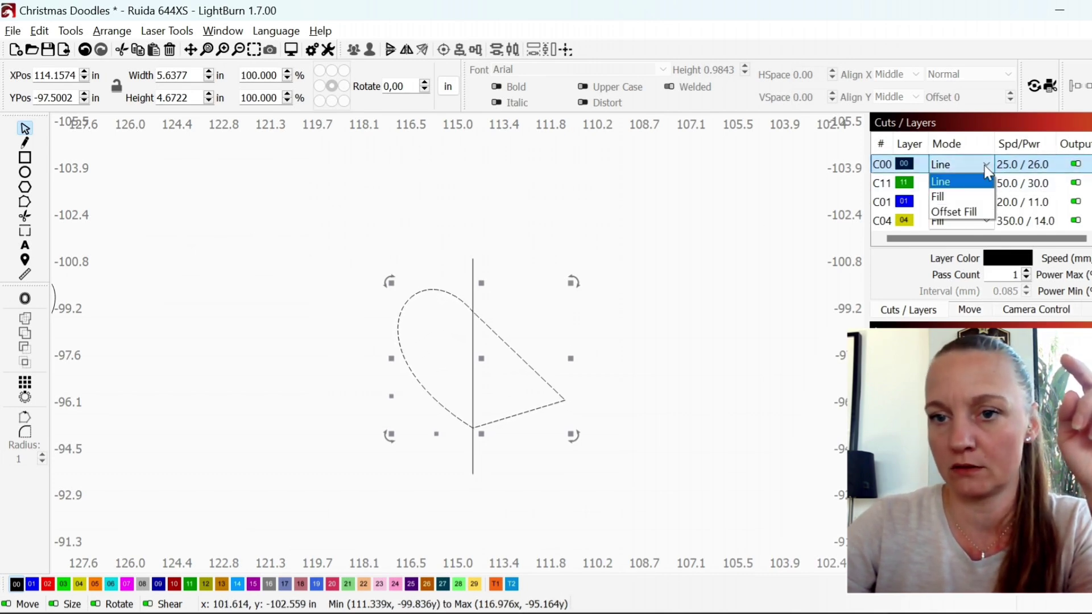
pyautogui.click(961, 197)
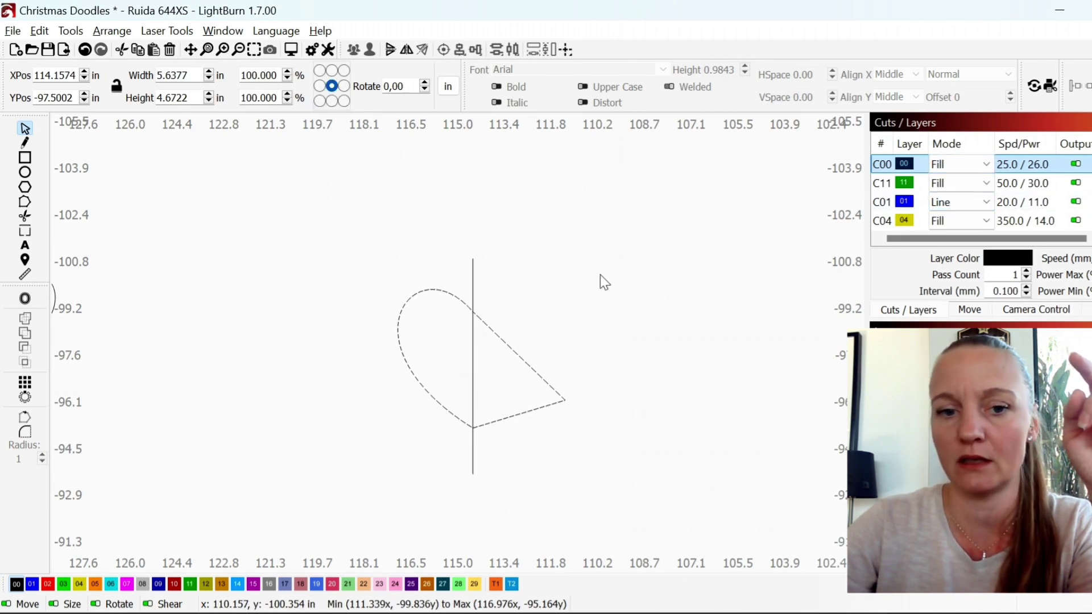
pyautogui.click(599, 274)
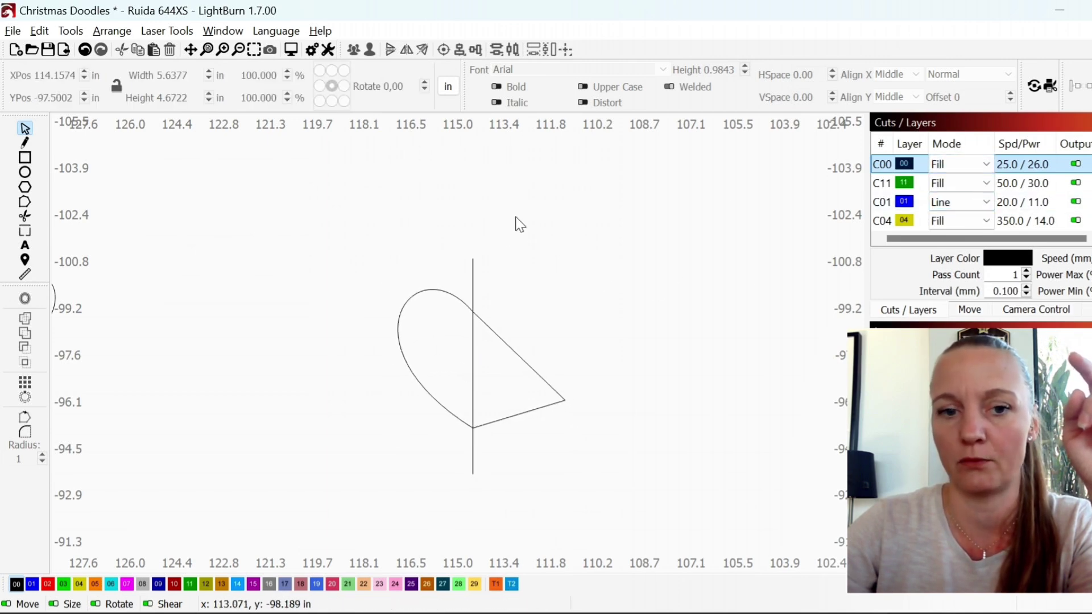
# - Draw a tall rectangle over the shape's right side and select it with the shape
pyautogui.click(22, 160)
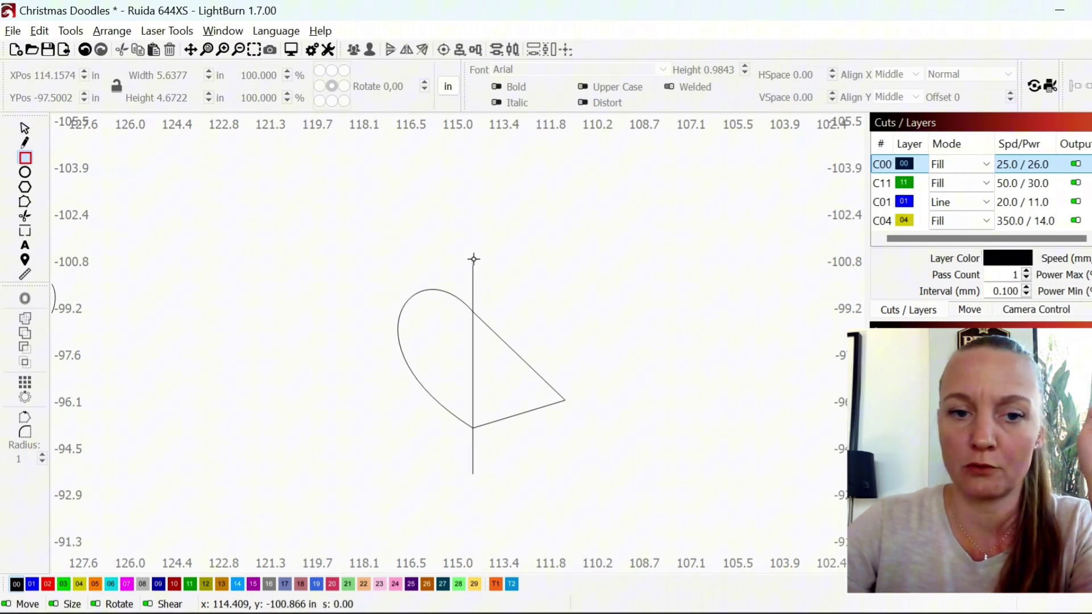
pyautogui.scroll(1, 474, 259)
pyautogui.moveTo(473, 259); pyautogui.dragTo(609, 500)
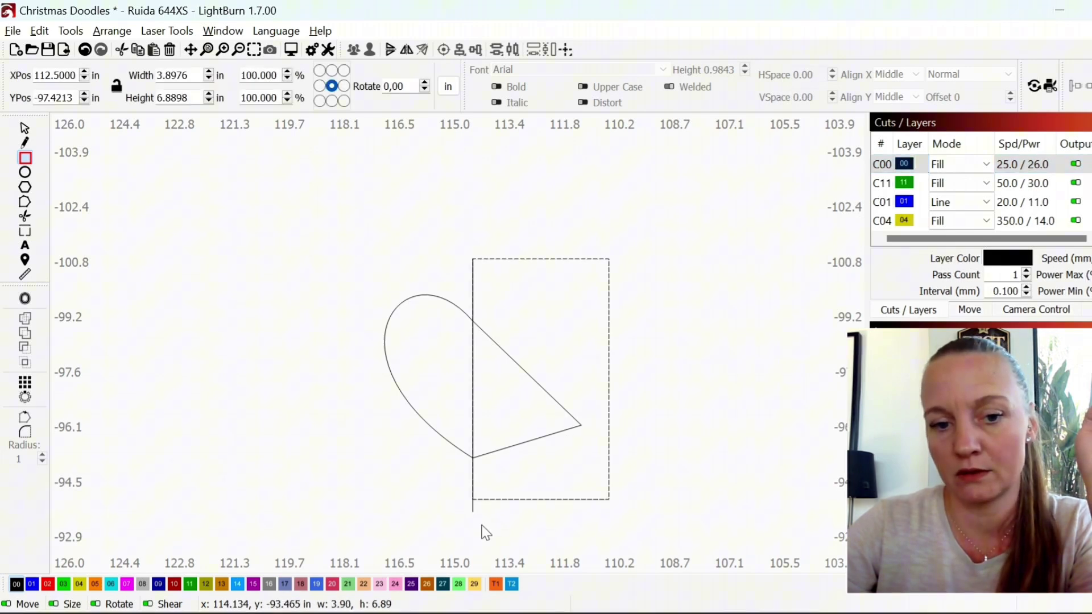
pyautogui.click(25, 128)
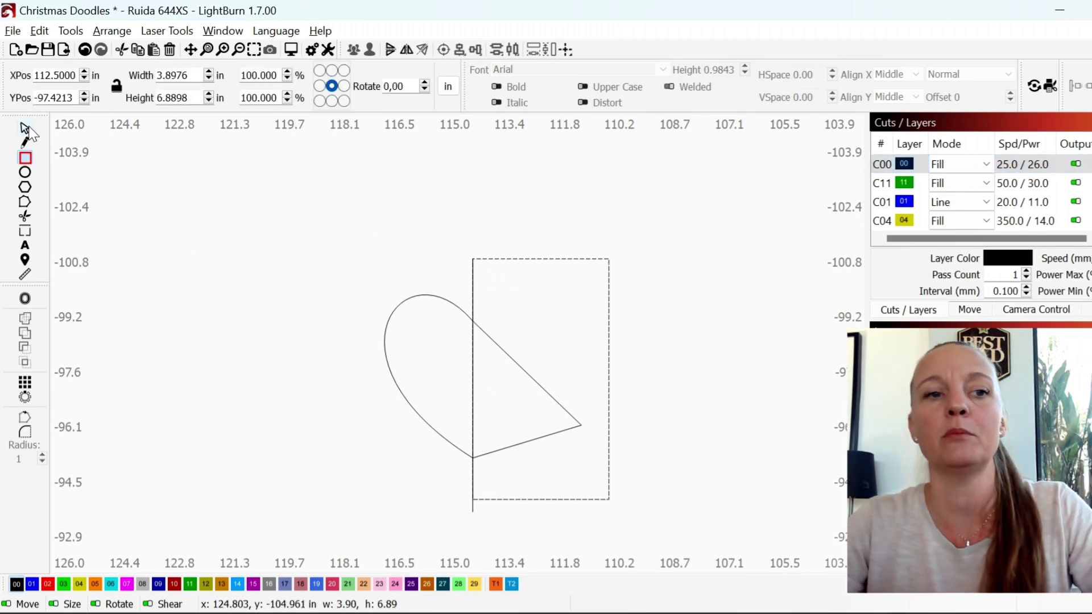
pyautogui.click(576, 427)
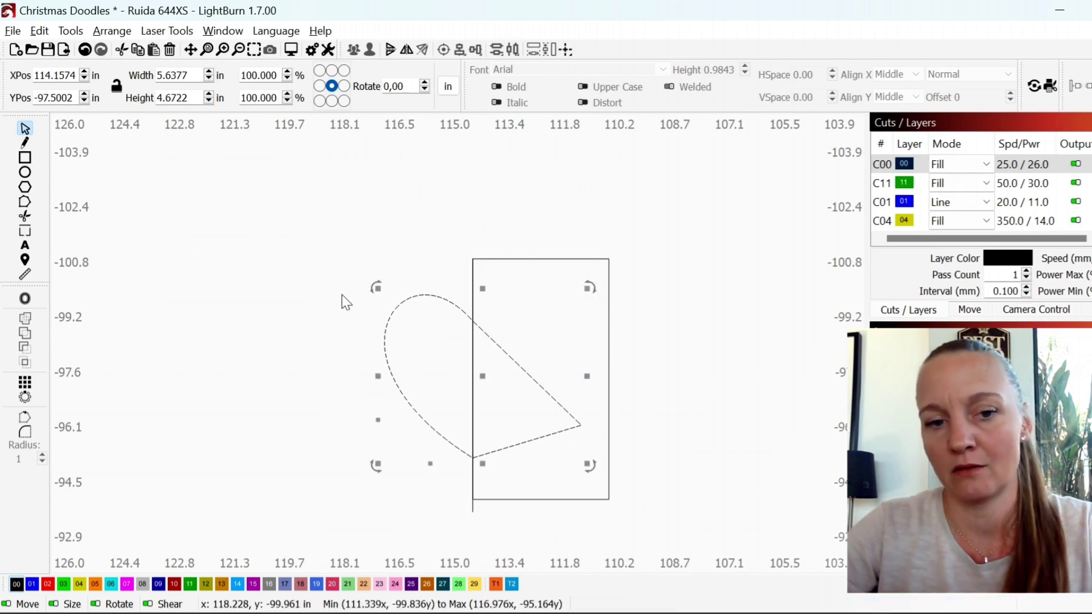
pyautogui.keyDown('shift'); pyautogui.click(608, 327); pyautogui.keyUp('shift')
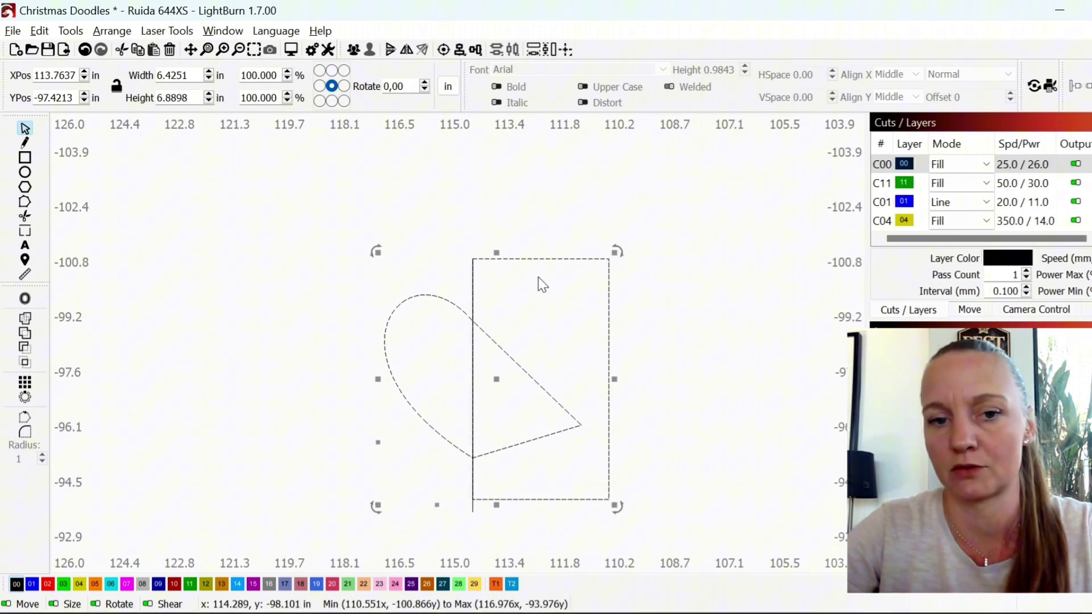
# - Cut the shape with the rectangle along the centre line
pyautogui.click(70, 30)
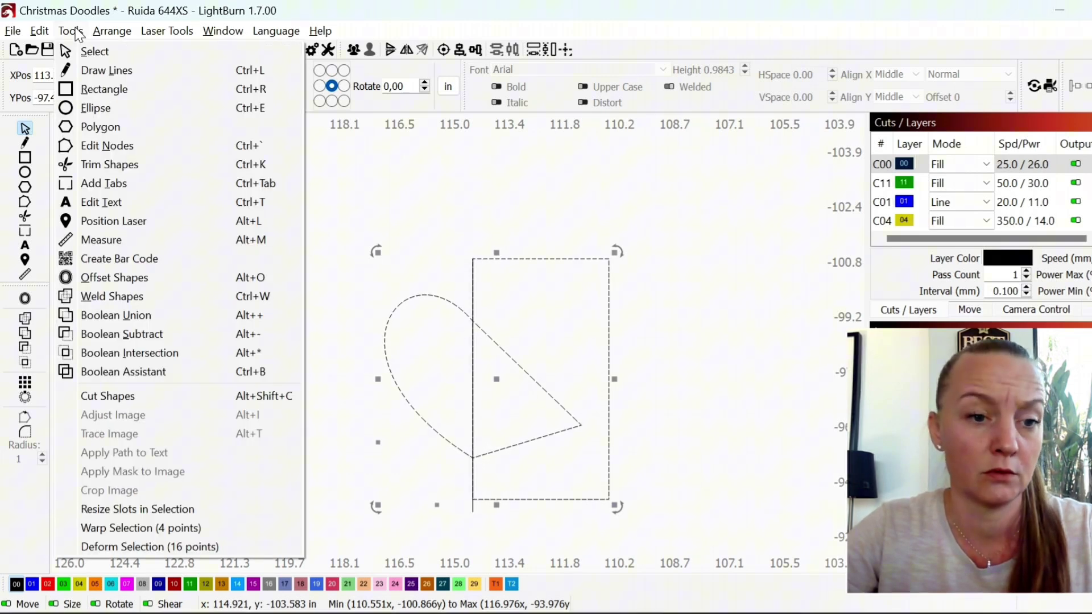
pyautogui.click(141, 394)
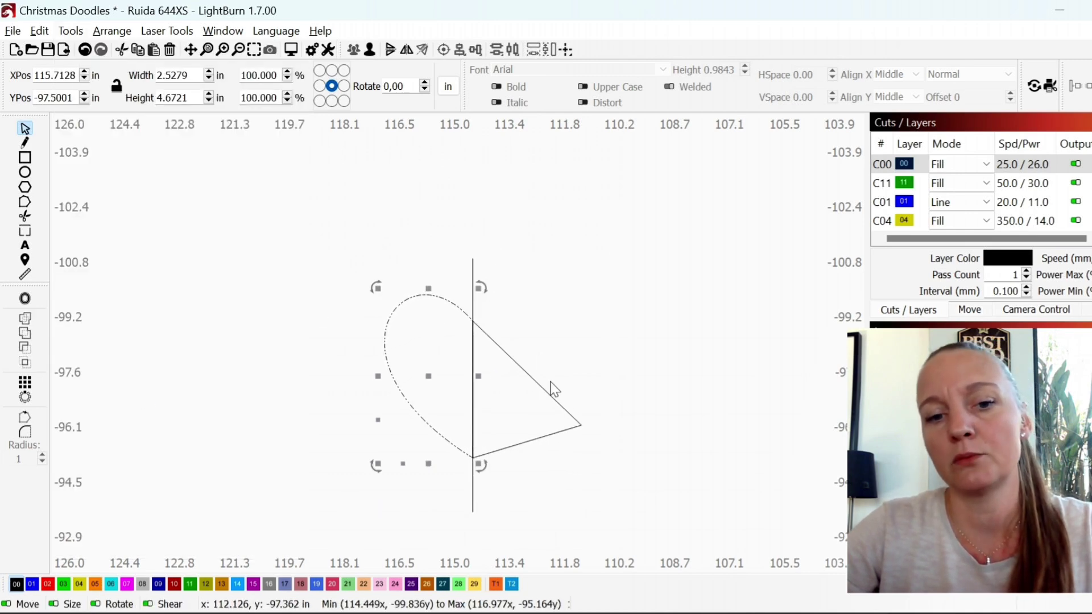
pyautogui.press('Left')
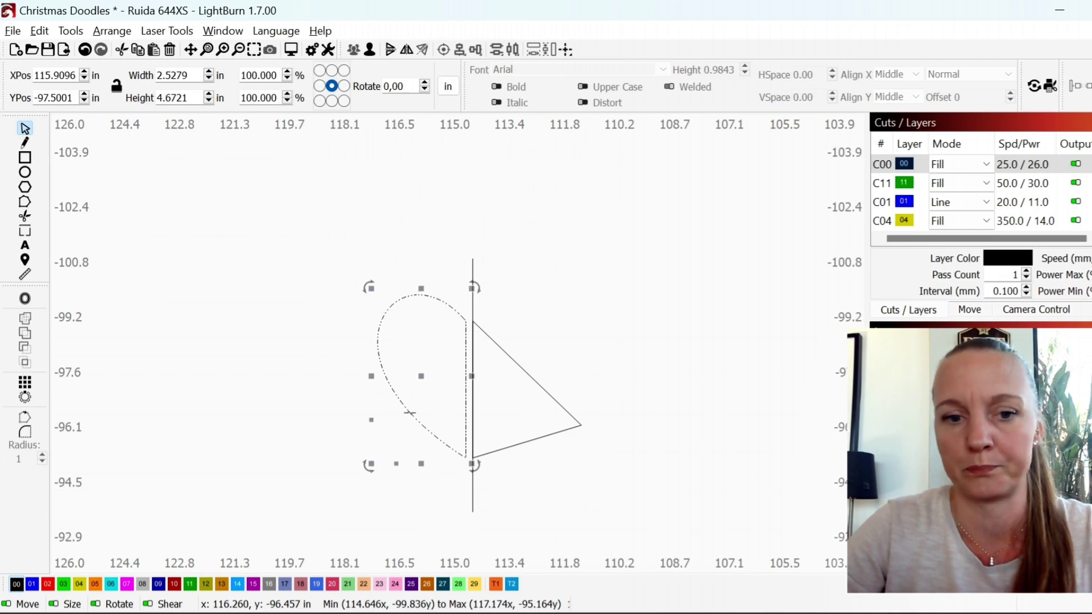
pyautogui.press('Right')
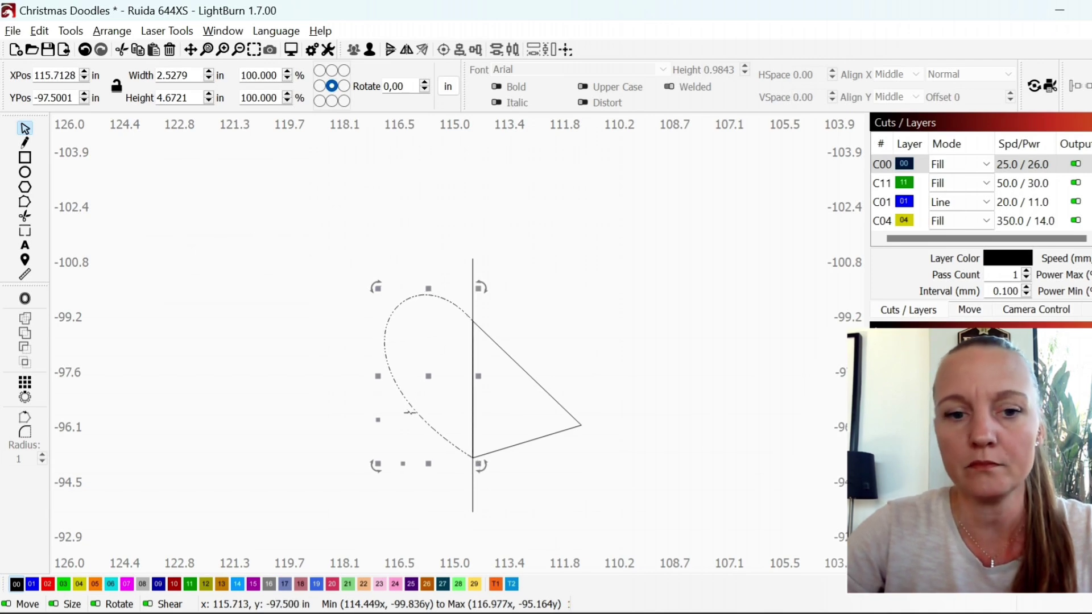
# - Delete the leftover triangle and select the half-heart curve
pyautogui.click(495, 343)
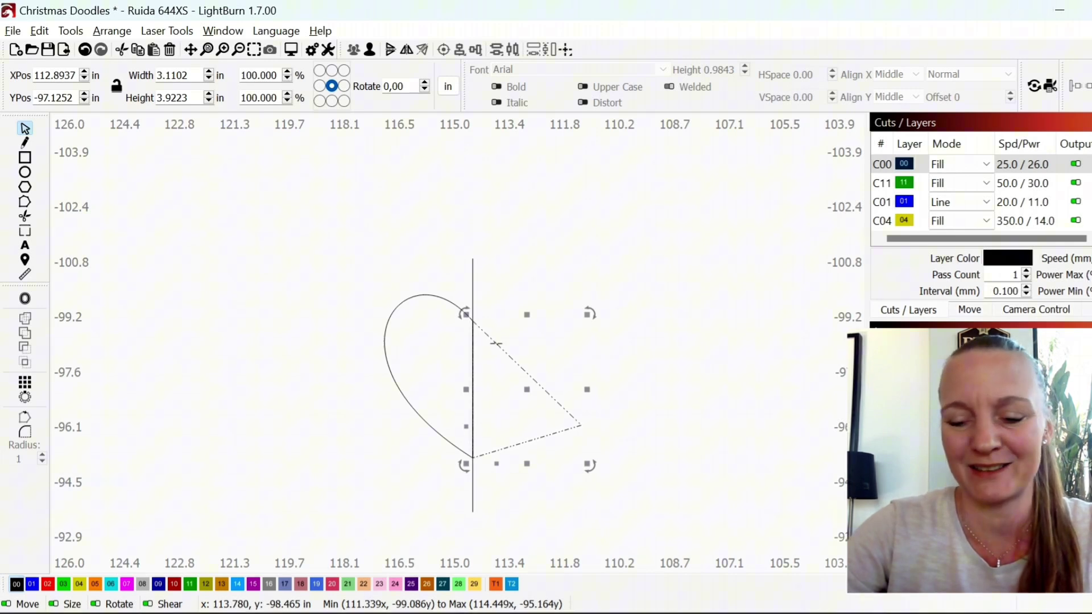
pyautogui.press('Delete')
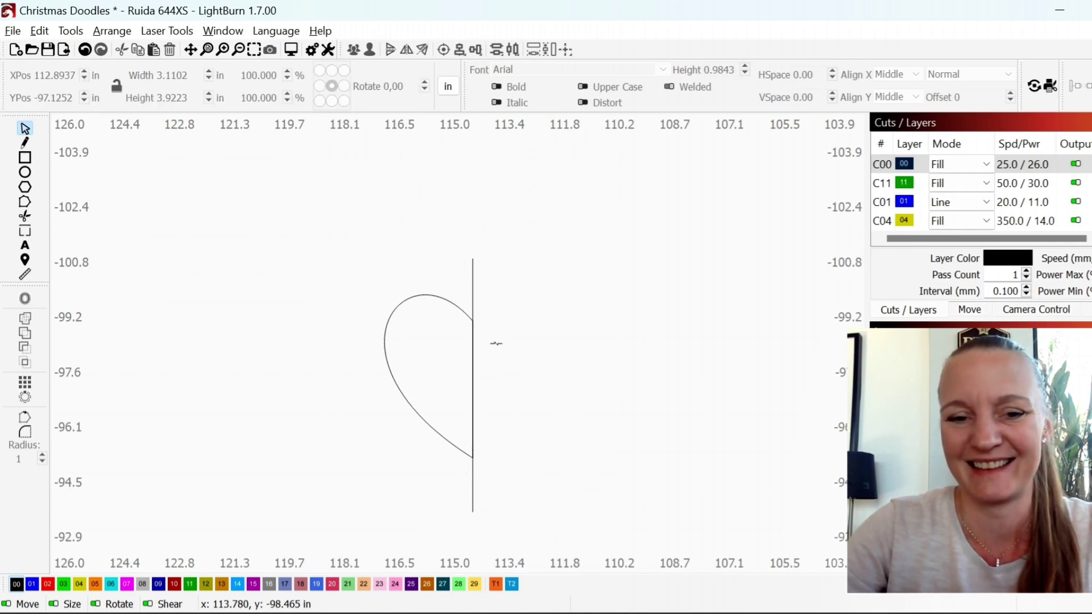
pyautogui.click(424, 294)
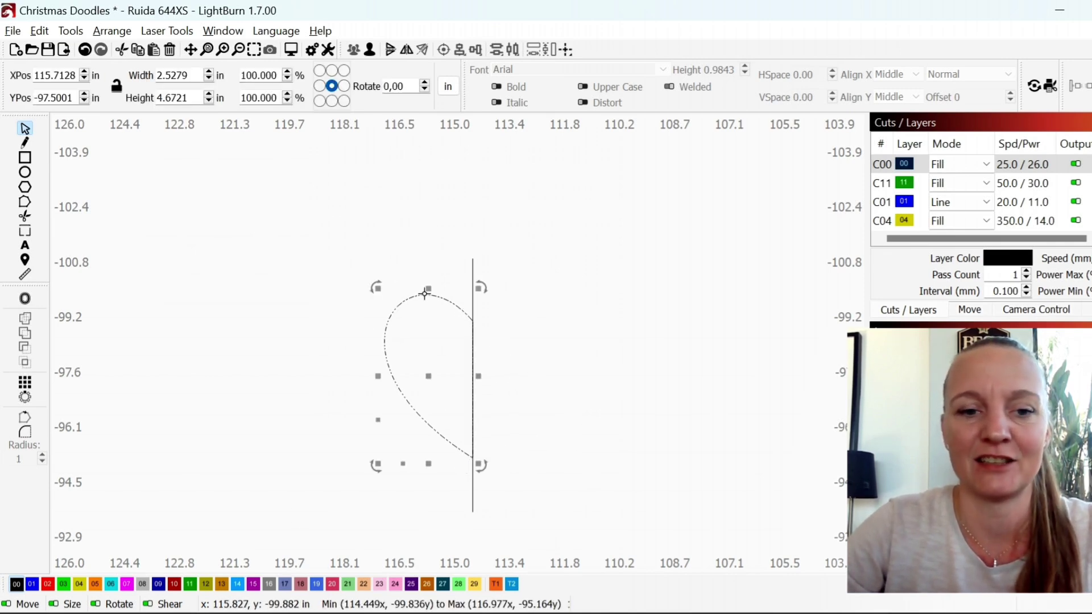
# - Duplicate the half-heart, mirror it horizontally, and align it left against the vertical line
pyautogui.rightClick(429, 327)
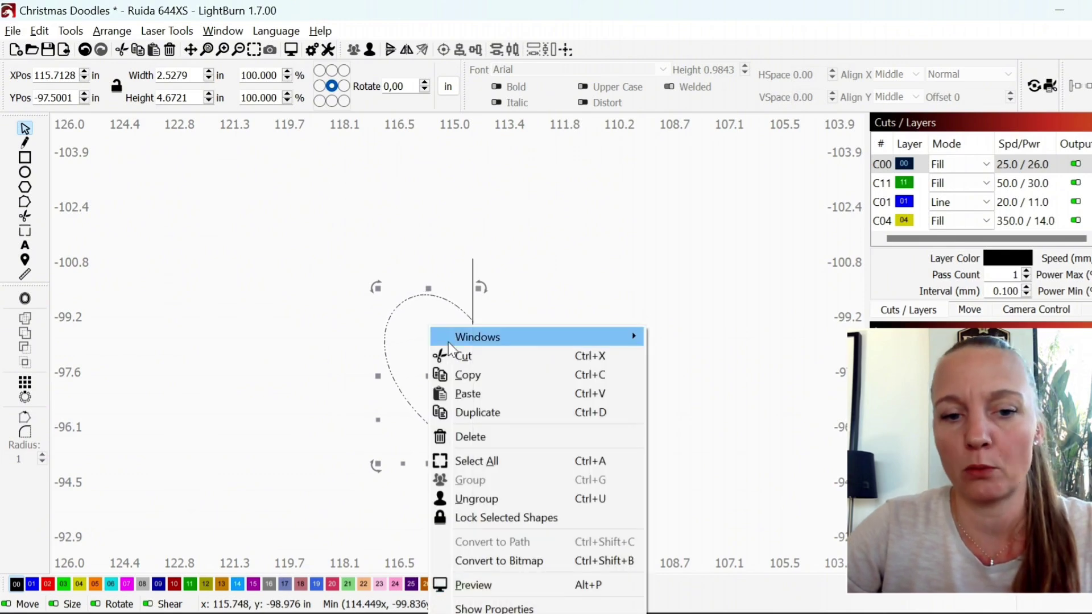
pyautogui.click(477, 417)
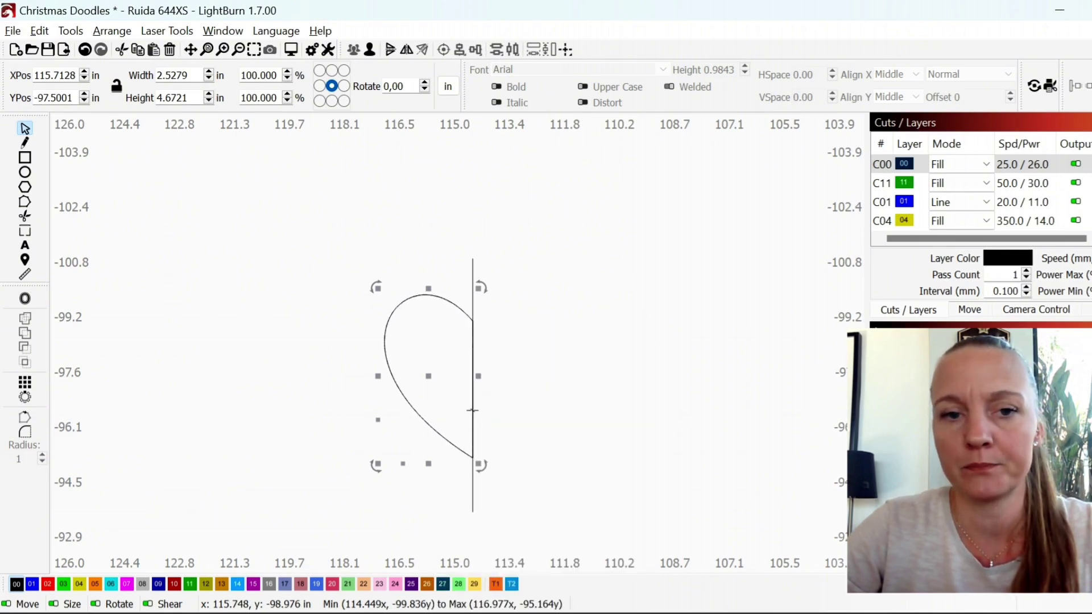
pyautogui.click(406, 51)
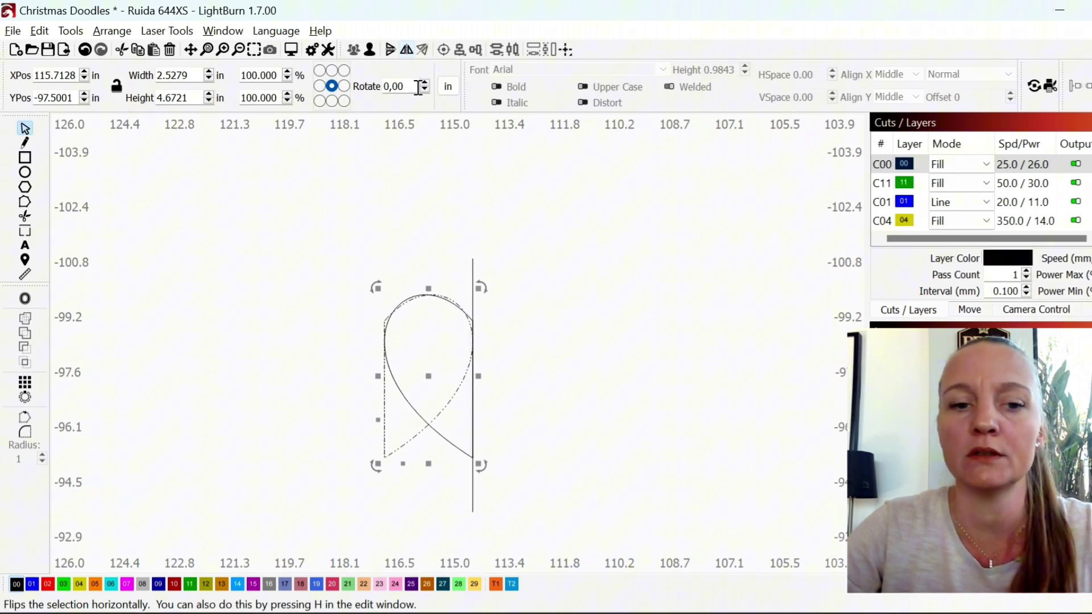
pyautogui.keyDown('shift'); pyautogui.click(473, 271); pyautogui.keyUp('shift')
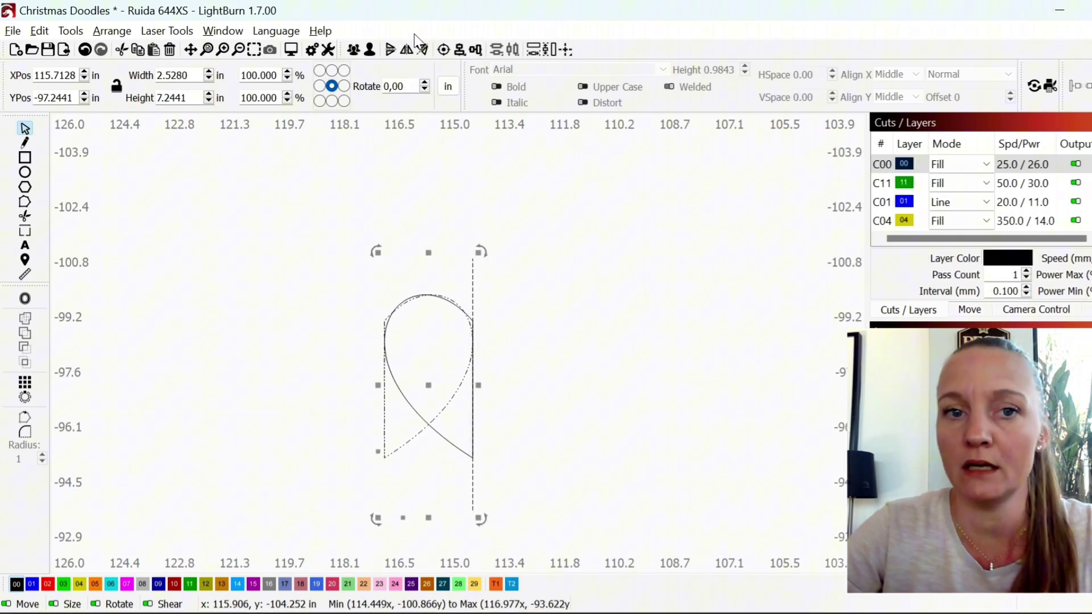
pyautogui.click(459, 51)
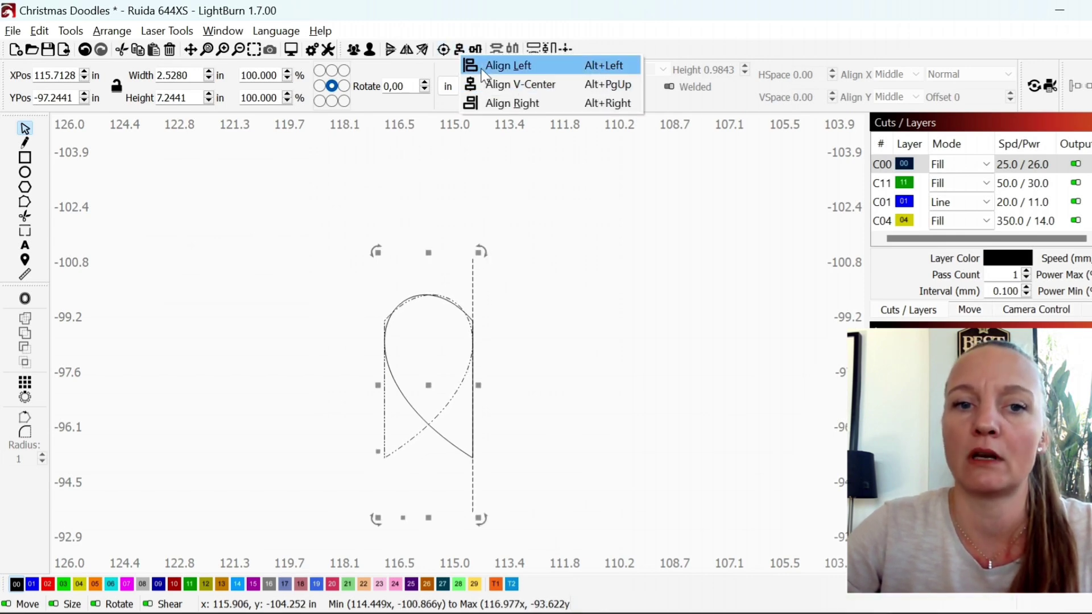
pyautogui.click(483, 76)
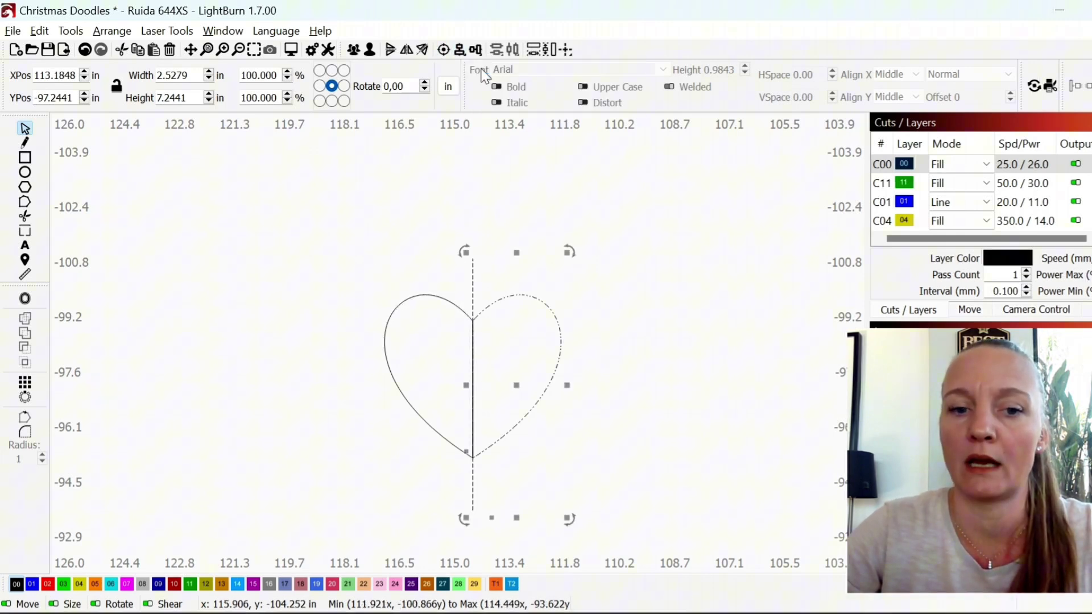
# - Select both halves of the completed heart
pyautogui.click(690, 490)
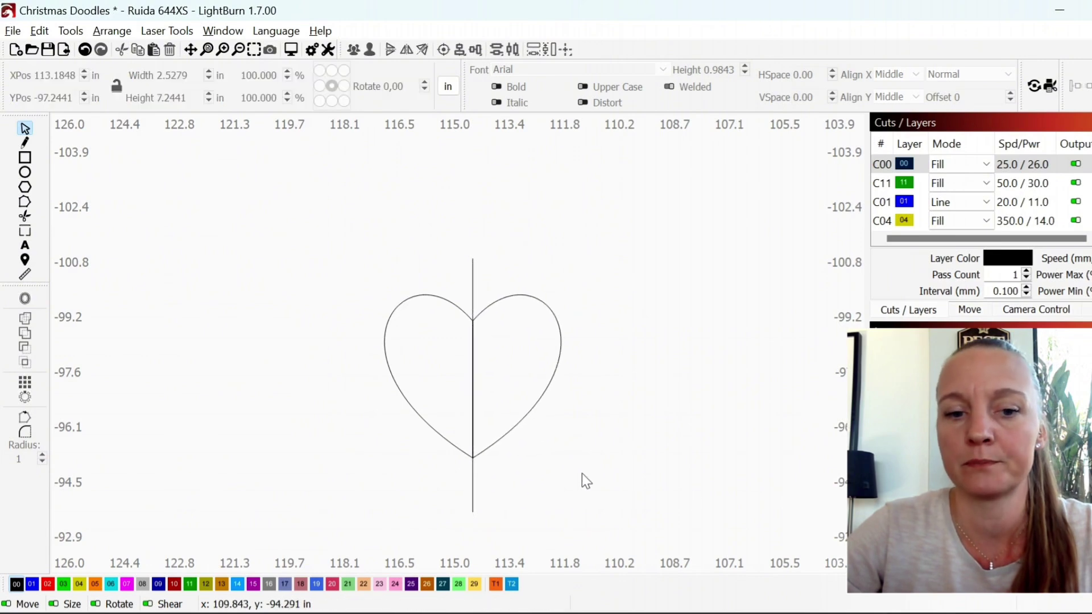
pyautogui.click(514, 426)
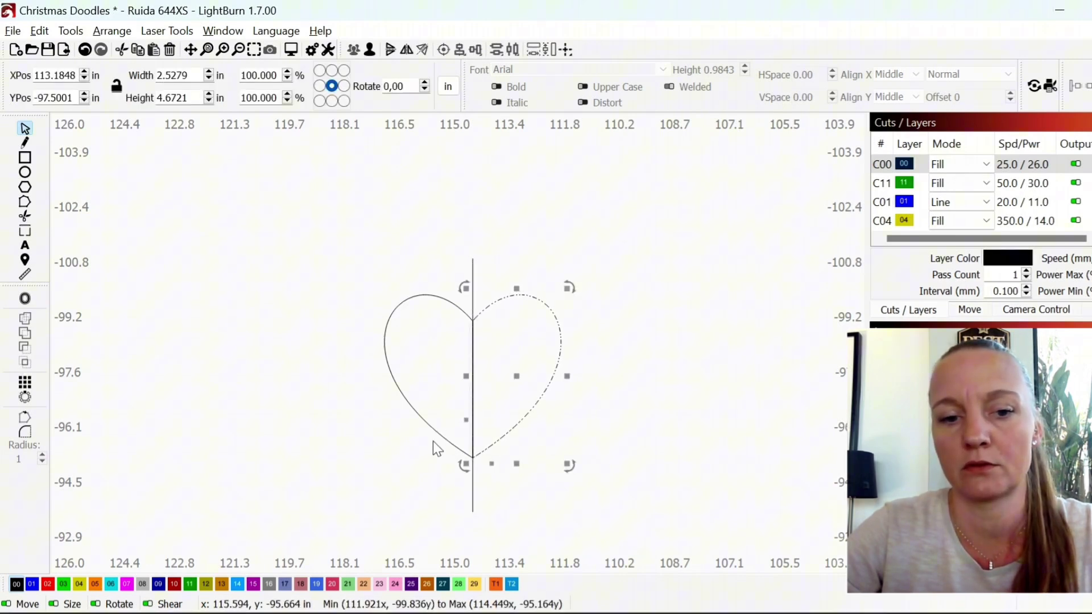
pyautogui.keyDown('shift'); pyautogui.click(440, 444); pyautogui.keyUp('shift')
pyautogui.scroll(-2, 475, 383)
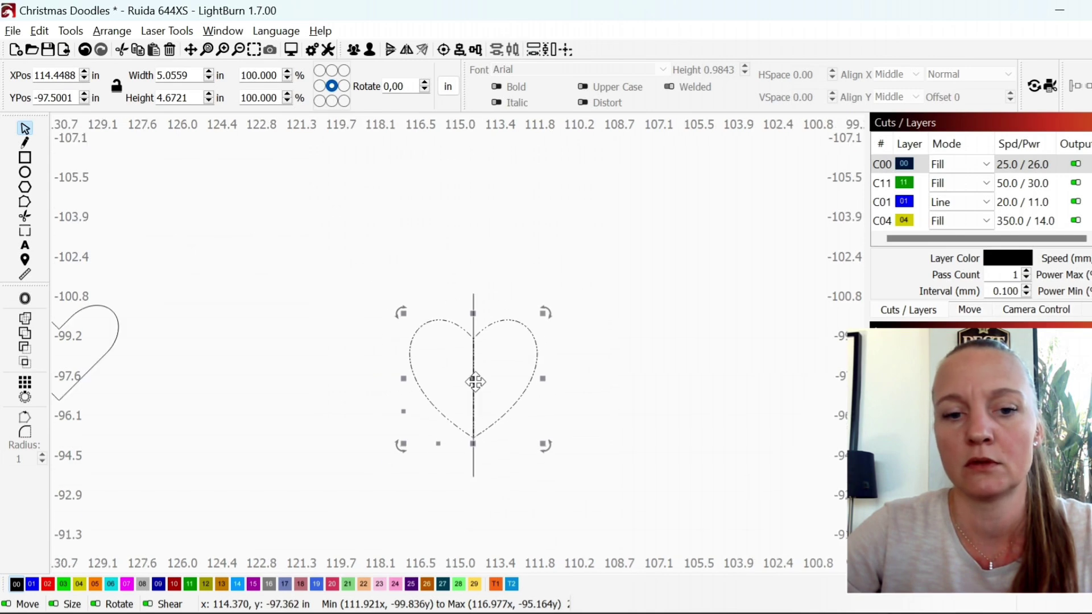
# - Weld the heart halves into one outline and place it below the other hearts
pyautogui.moveTo(473, 380); pyautogui.dragTo(328, 371)
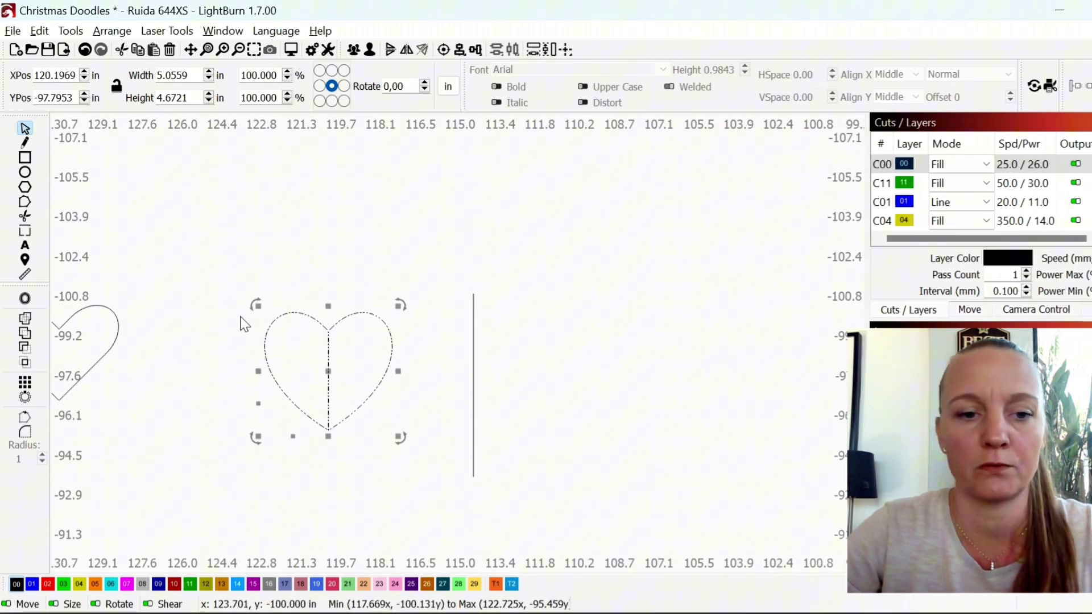
pyautogui.click(24, 317)
pyautogui.scroll(-4, 382, 396)
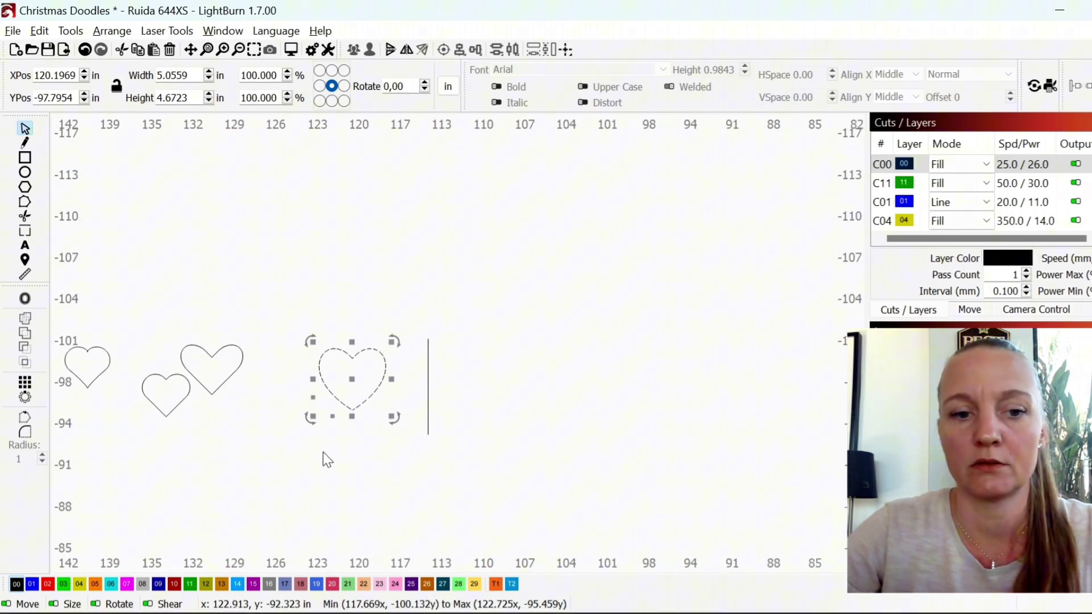
pyautogui.hscroll(-3, 325, 455)
pyautogui.moveTo(521, 346); pyautogui.dragTo(377, 407)
pyautogui.scroll(3, 371, 422)
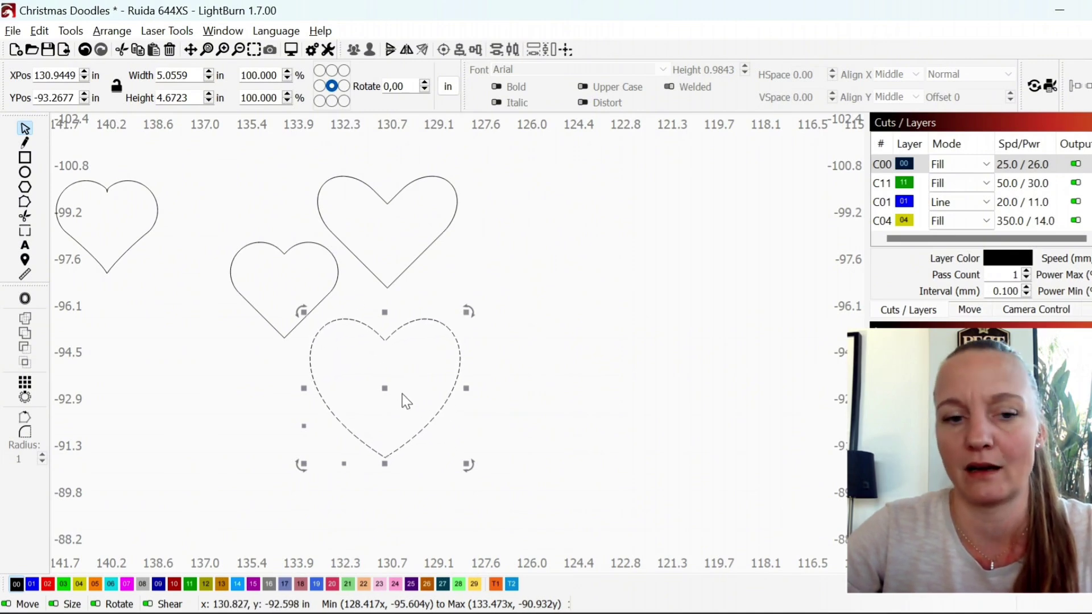
pyautogui.scroll(-2, 344, 339)
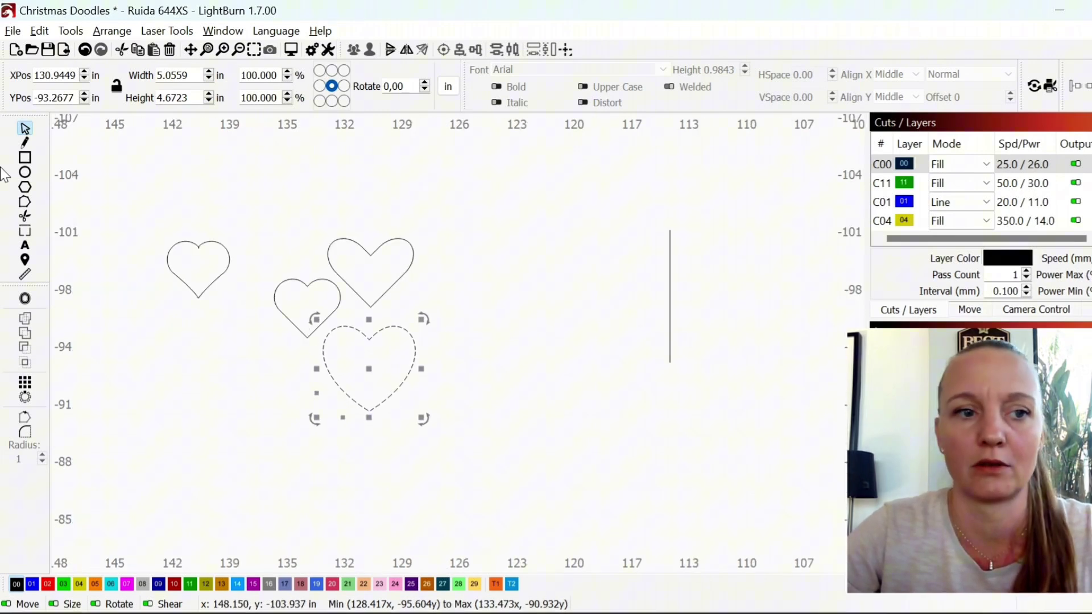
# - Draw a new closed triangle with its left side along the vertical line
pyautogui.click(25, 144)
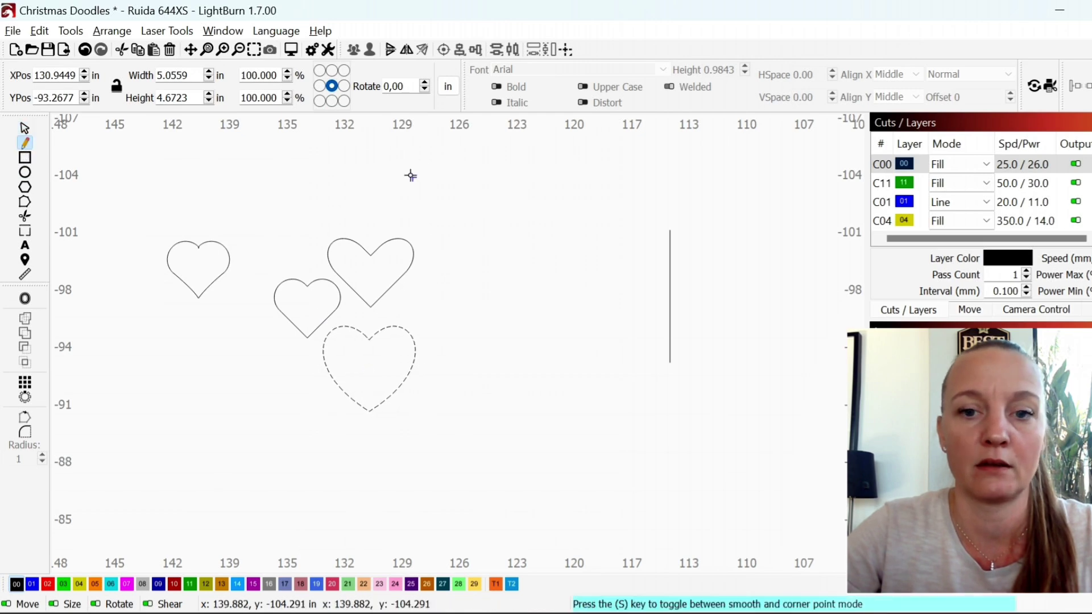
pyautogui.scroll(4, 676, 267)
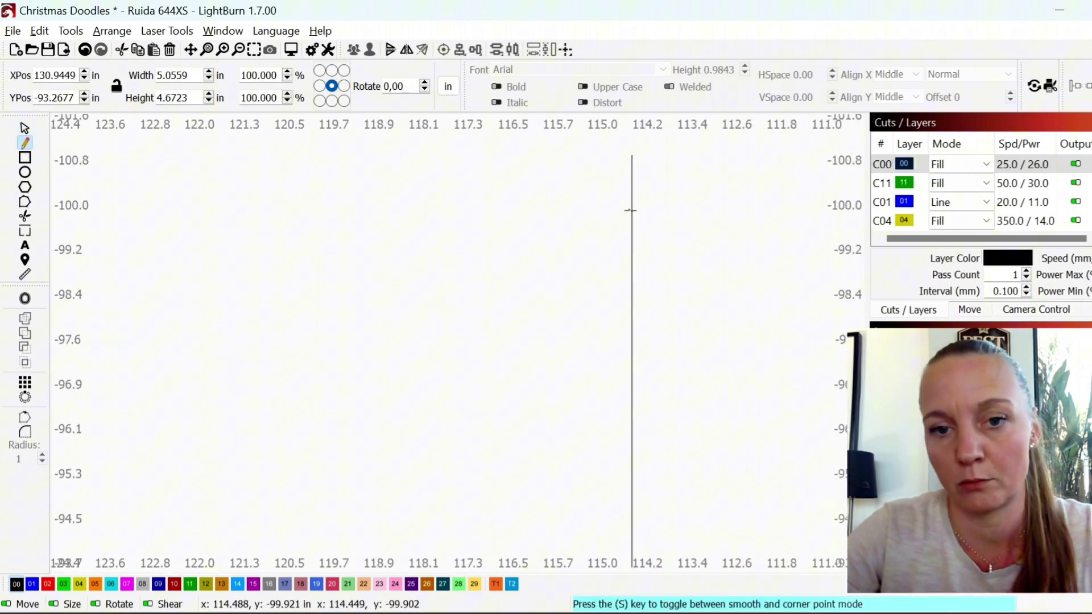
pyautogui.click(630, 211)
pyautogui.scroll(-2, 602, 446)
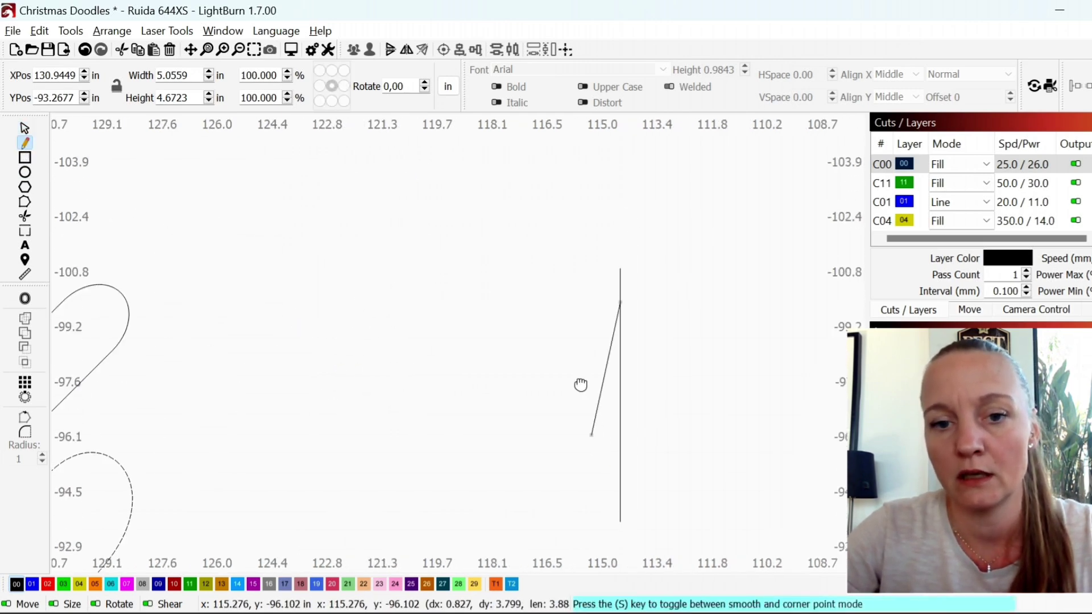
pyautogui.moveTo(580, 385); pyautogui.dragTo(580, 383)
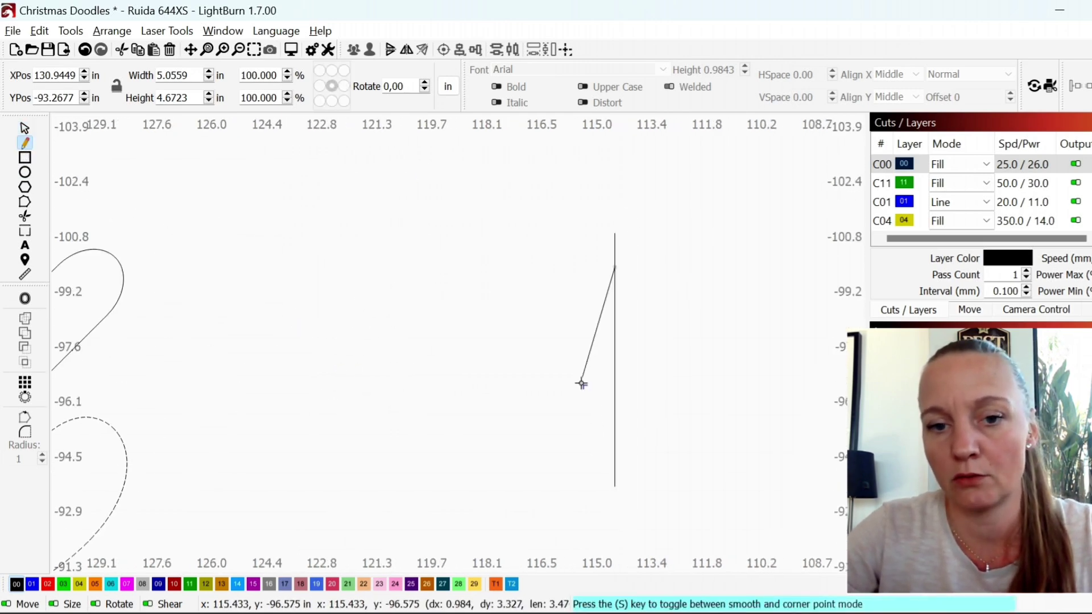
pyautogui.click(615, 432)
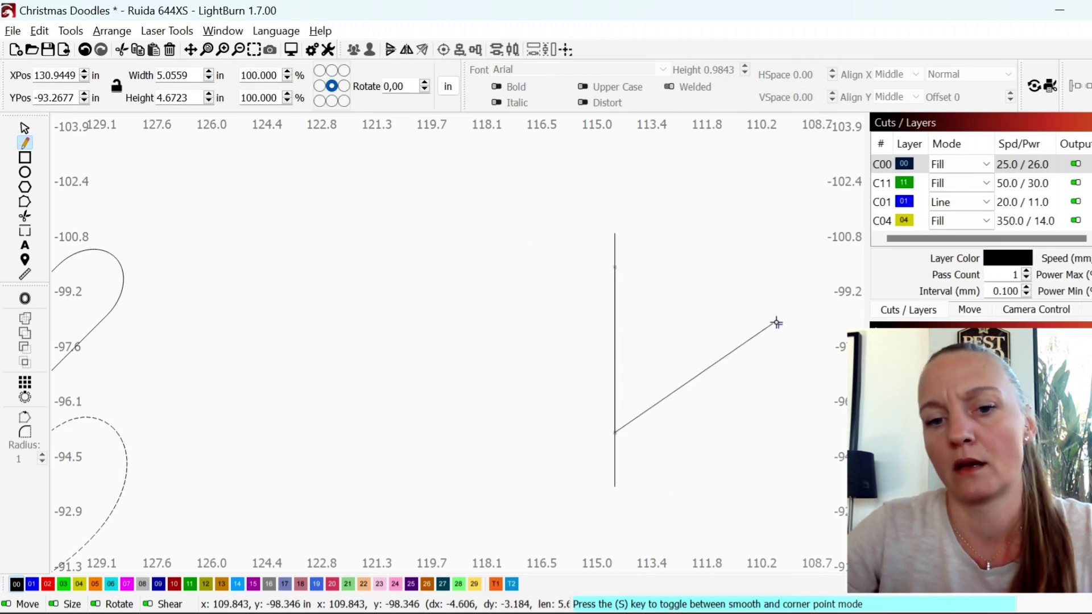
pyautogui.click(723, 320)
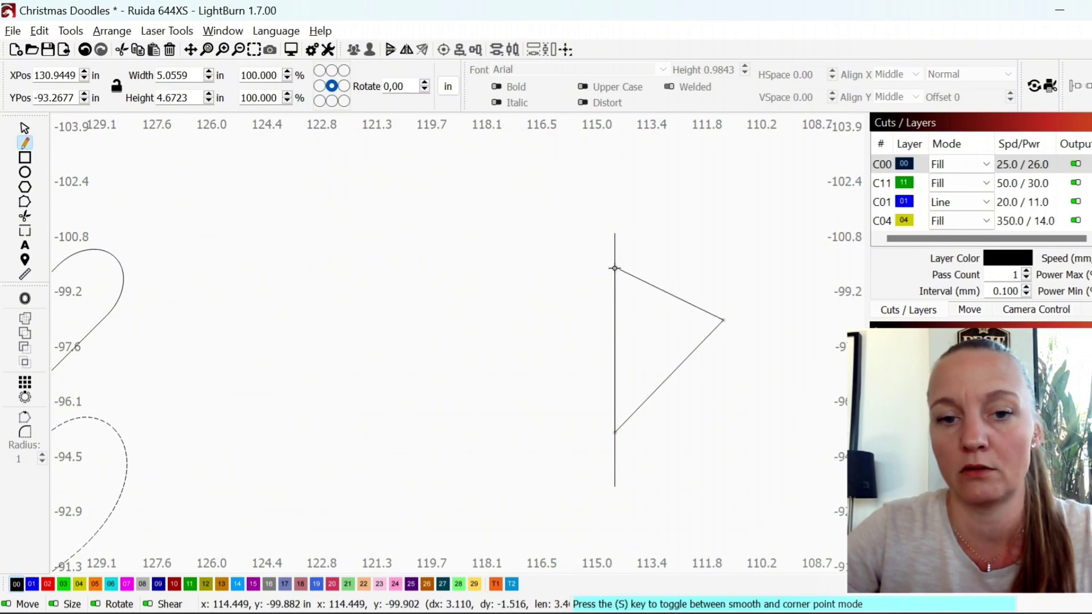
pyautogui.click(615, 268)
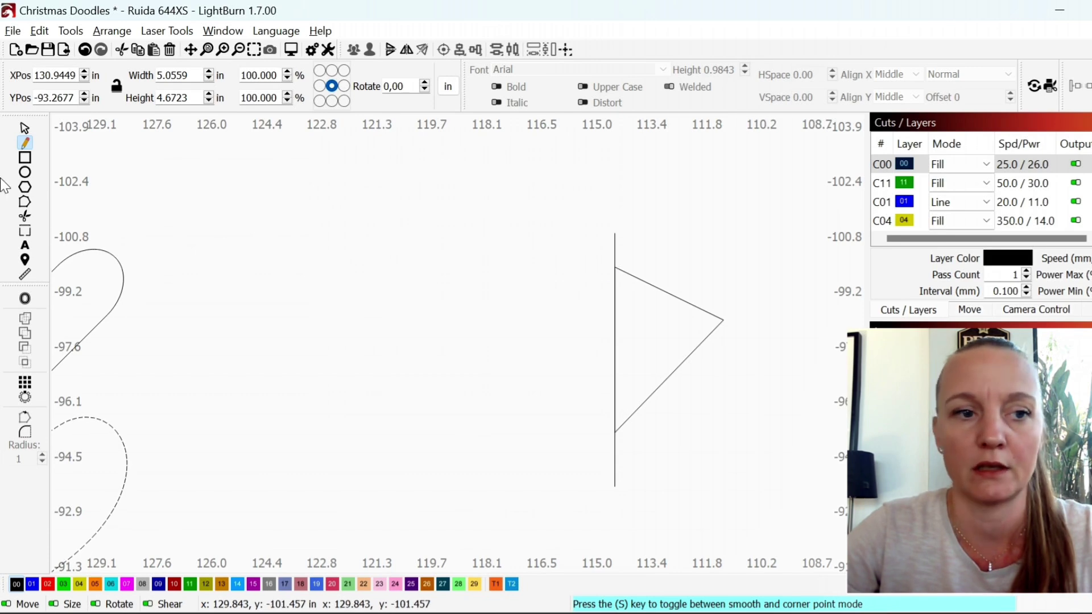
pyautogui.click(22, 200)
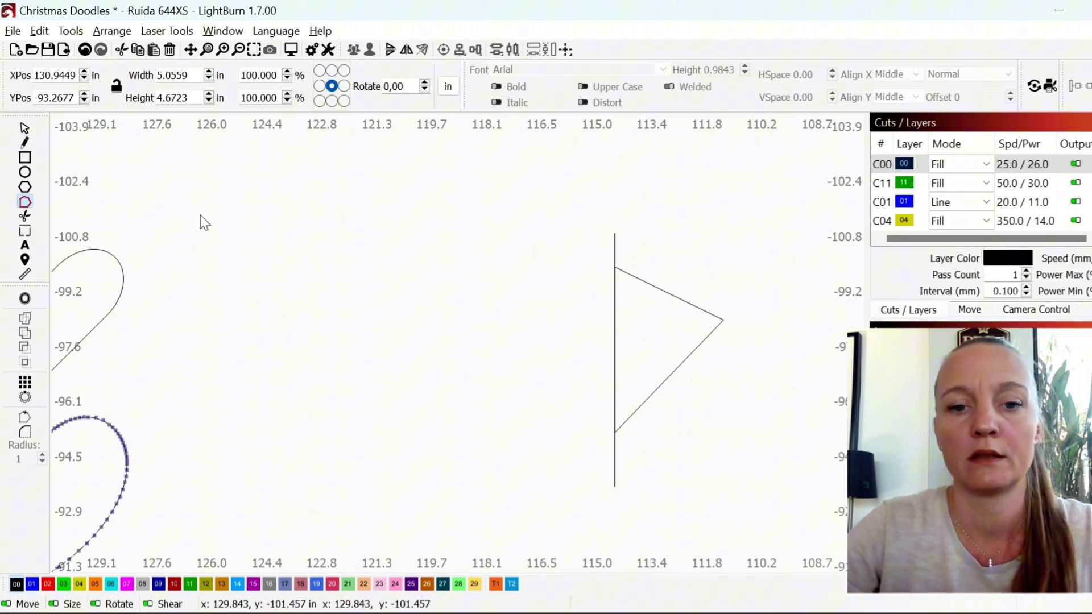
# - Curve the triangle's line-side into a leftward half-heart and lower its bottom point to 4.51 in tall
pyautogui.click(615, 341)
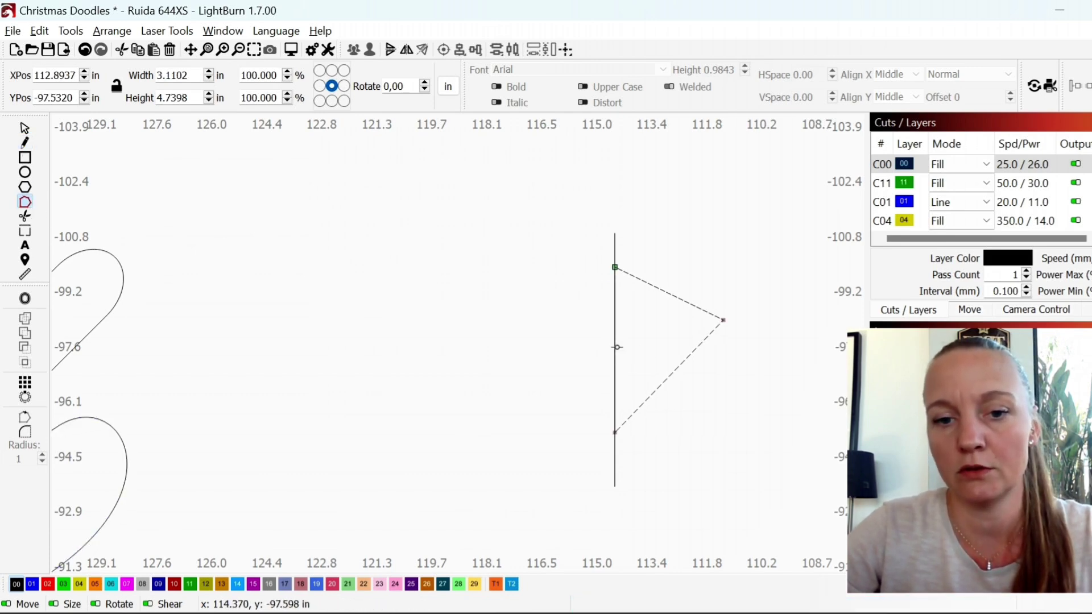
pyautogui.moveTo(618, 347); pyautogui.dragTo(517, 282)
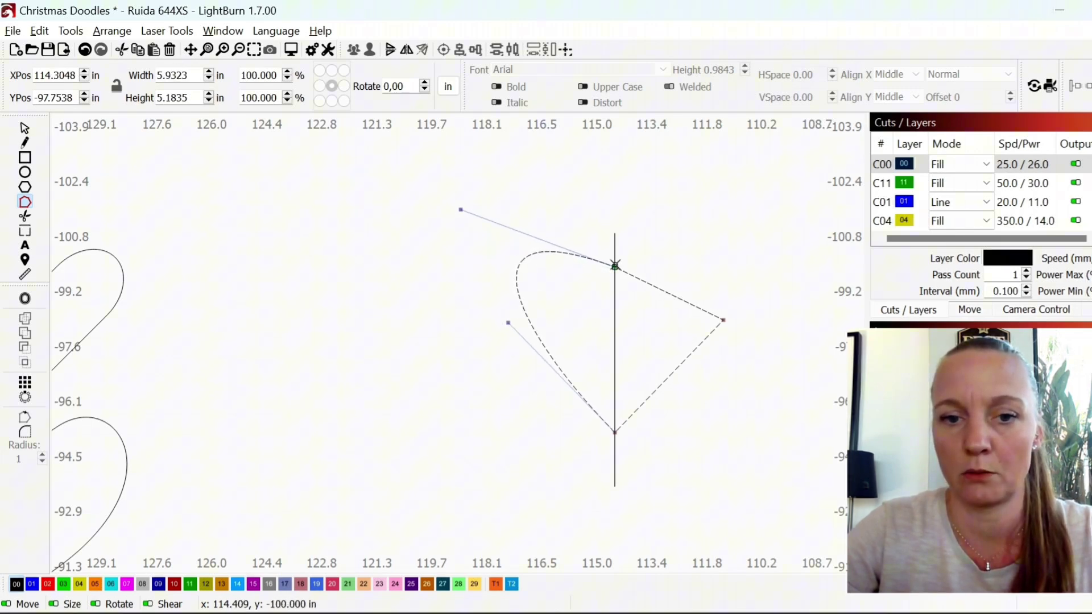
pyautogui.moveTo(613, 275); pyautogui.dragTo(615, 310)
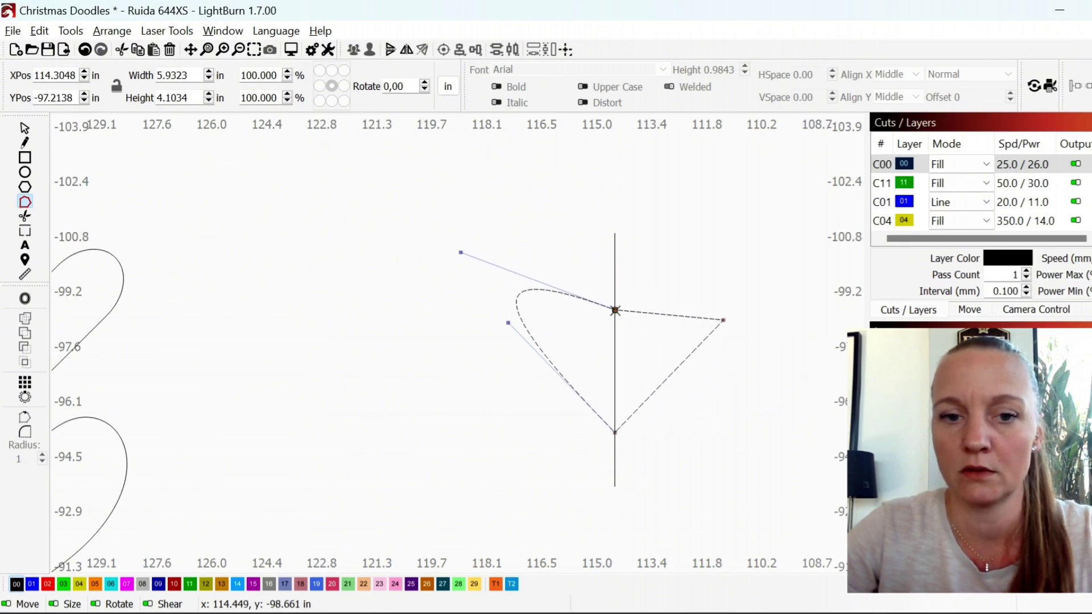
pyautogui.moveTo(463, 252); pyautogui.dragTo(562, 242)
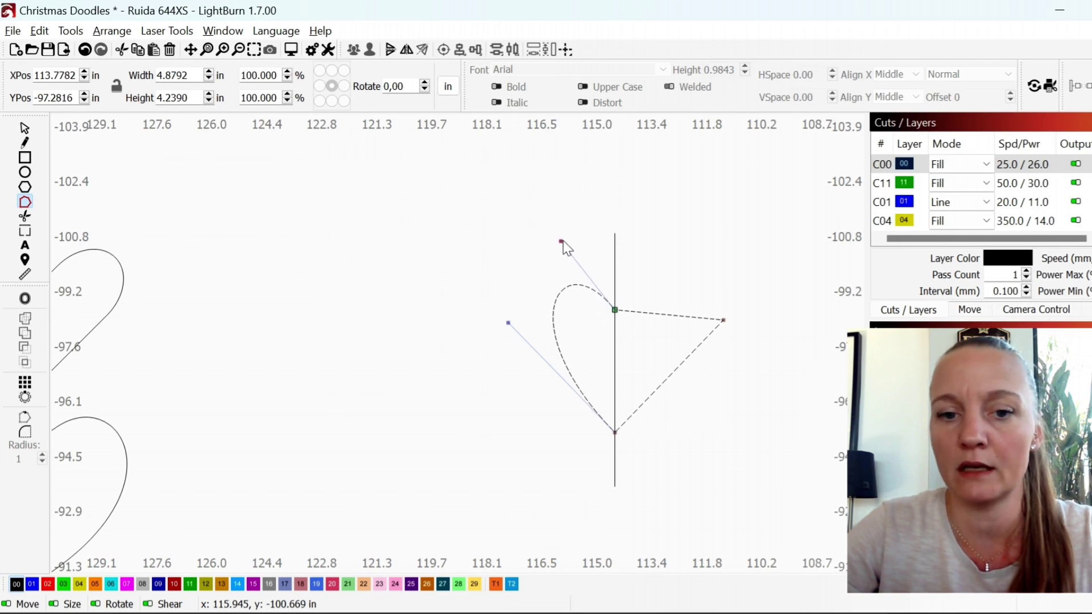
pyautogui.scroll(2, 600, 449)
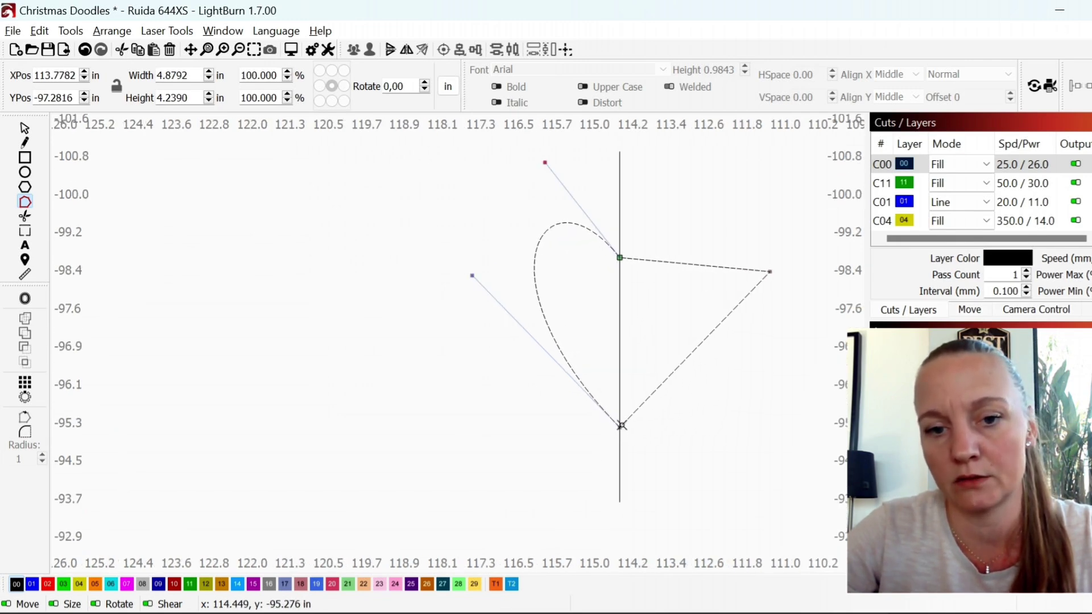
pyautogui.moveTo(621, 430); pyautogui.dragTo(621, 446)
pyautogui.scroll(-3, 597, 372)
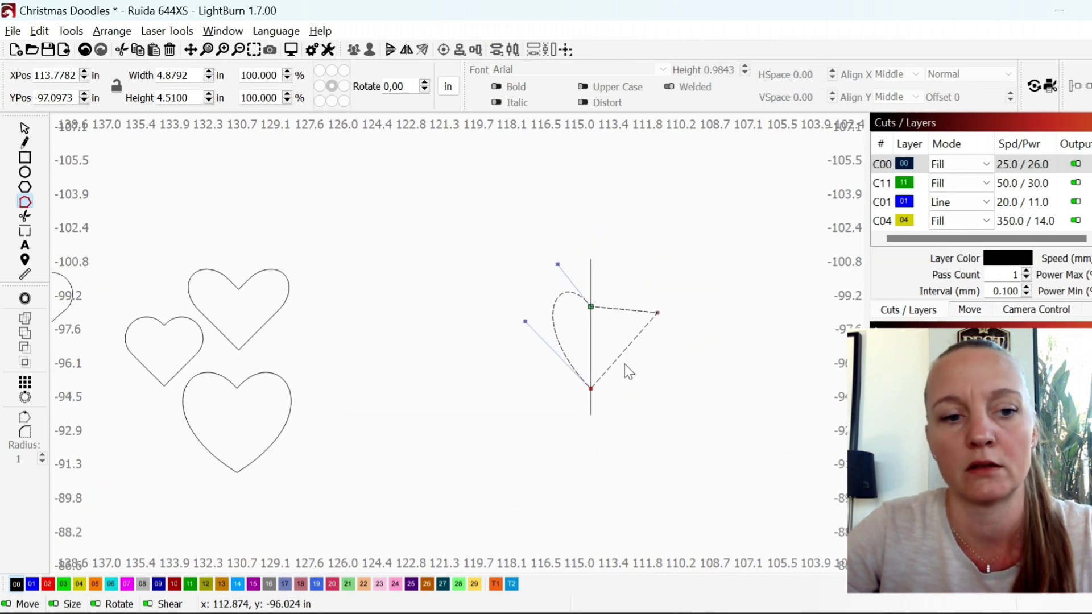
pyautogui.scroll(2, 631, 370)
pyautogui.scroll(1, 571, 347)
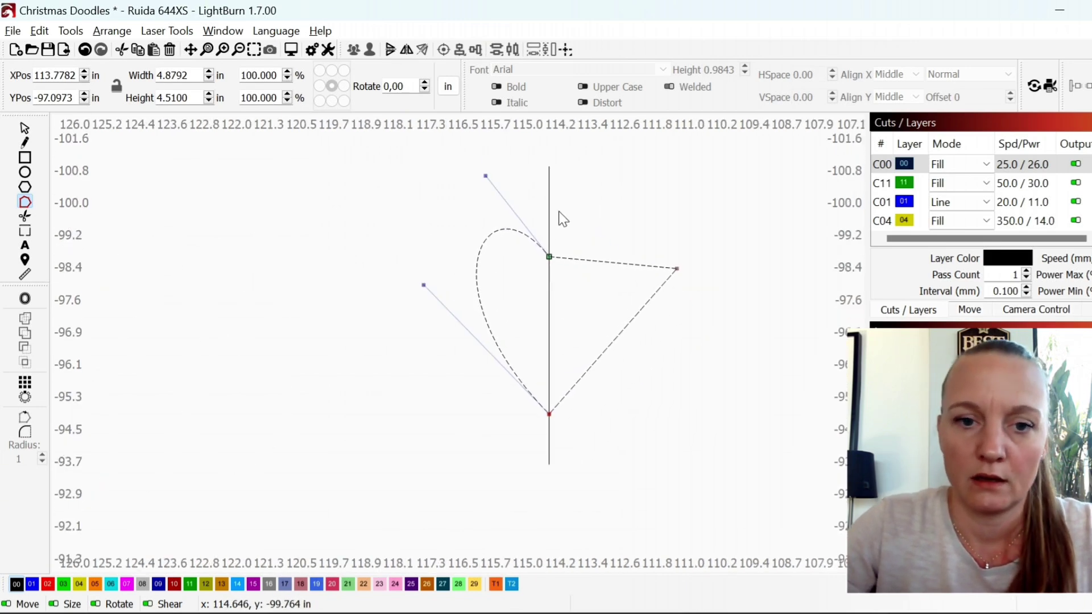
# - Cut the shape with a rectangle over its right side and select the leftover triangle piece
pyautogui.click(25, 158)
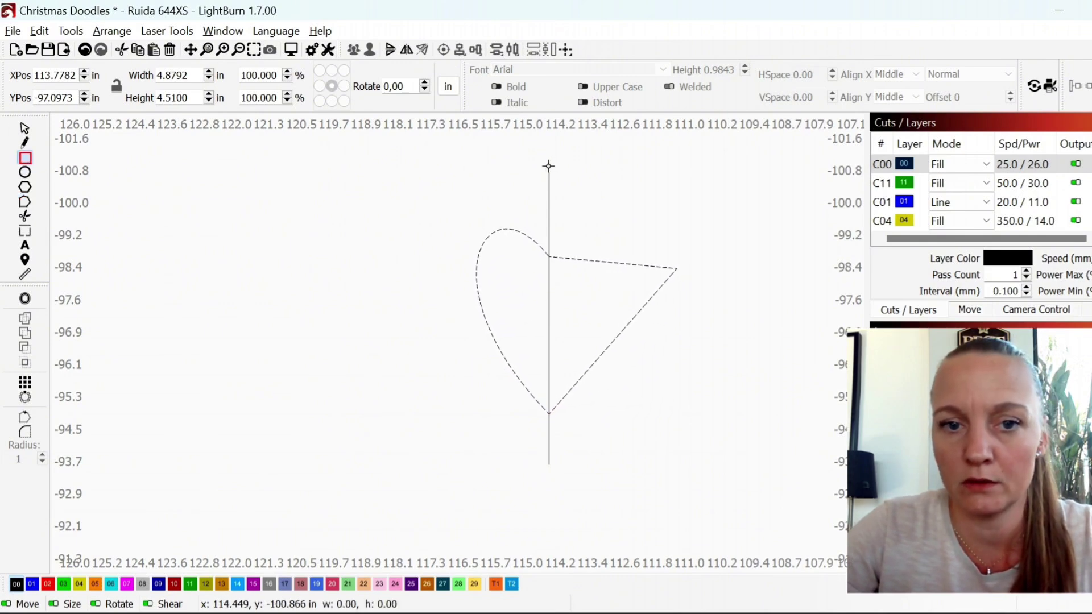
pyautogui.moveTo(549, 166); pyautogui.dragTo(704, 455)
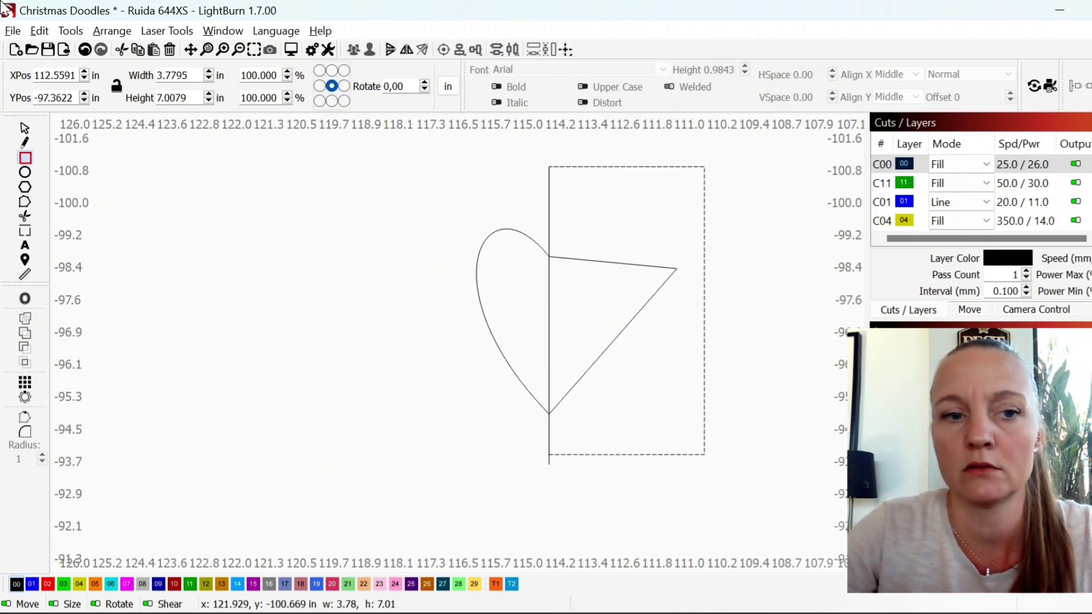
pyautogui.click(24, 129)
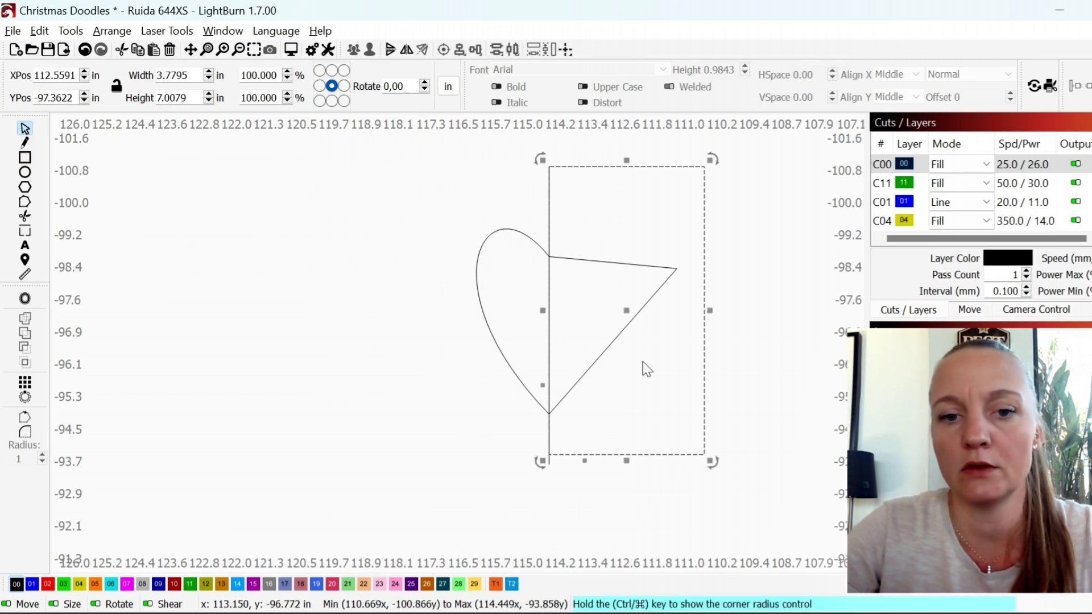
pyautogui.click(598, 358)
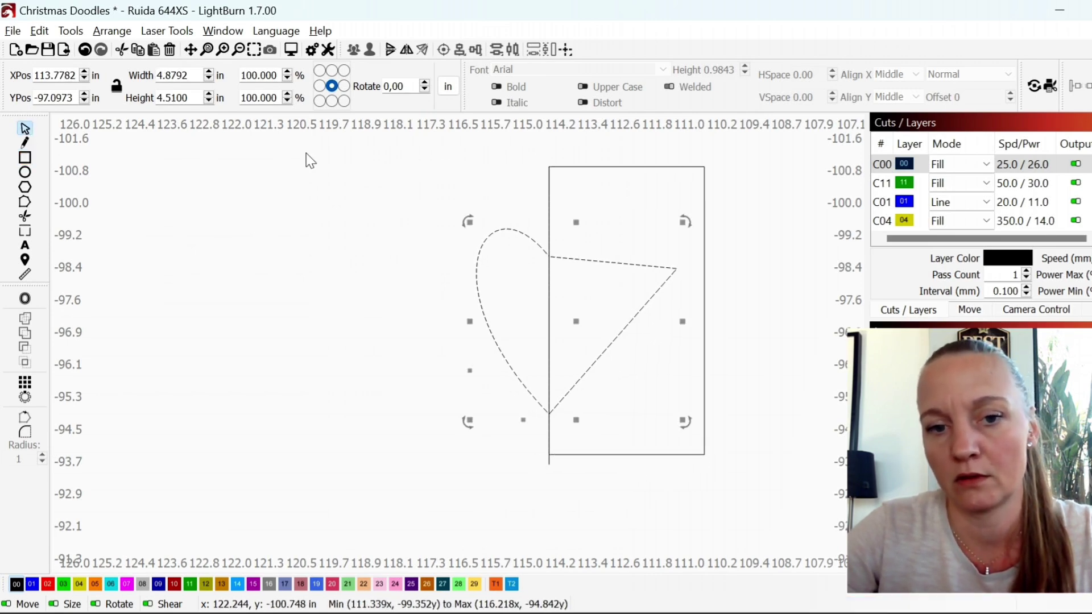
pyautogui.keyDown('shift'); pyautogui.click(704, 339); pyautogui.keyUp('shift')
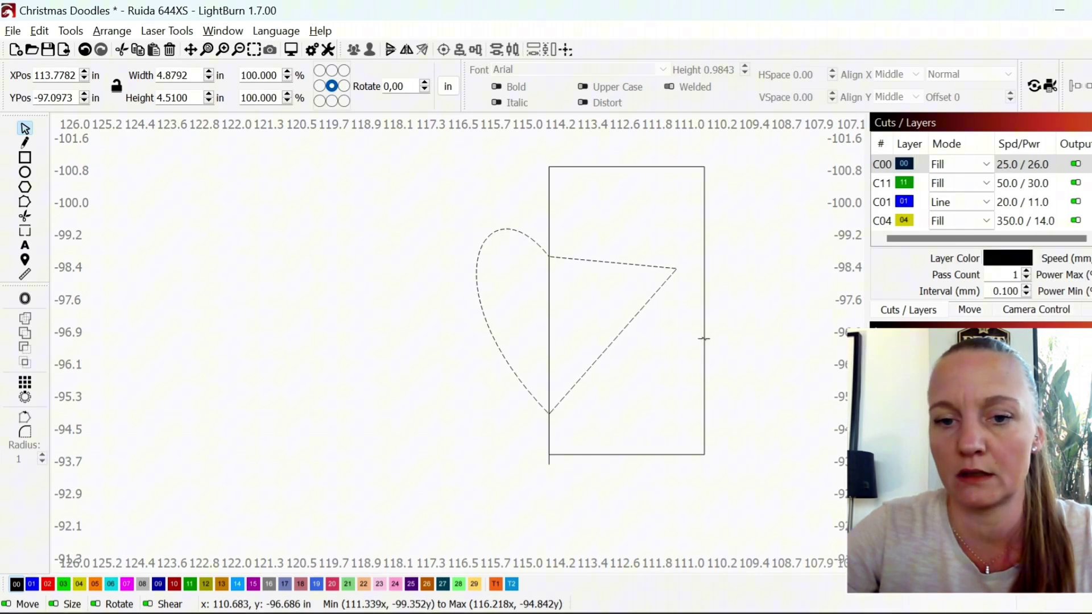
pyautogui.click(80, 37)
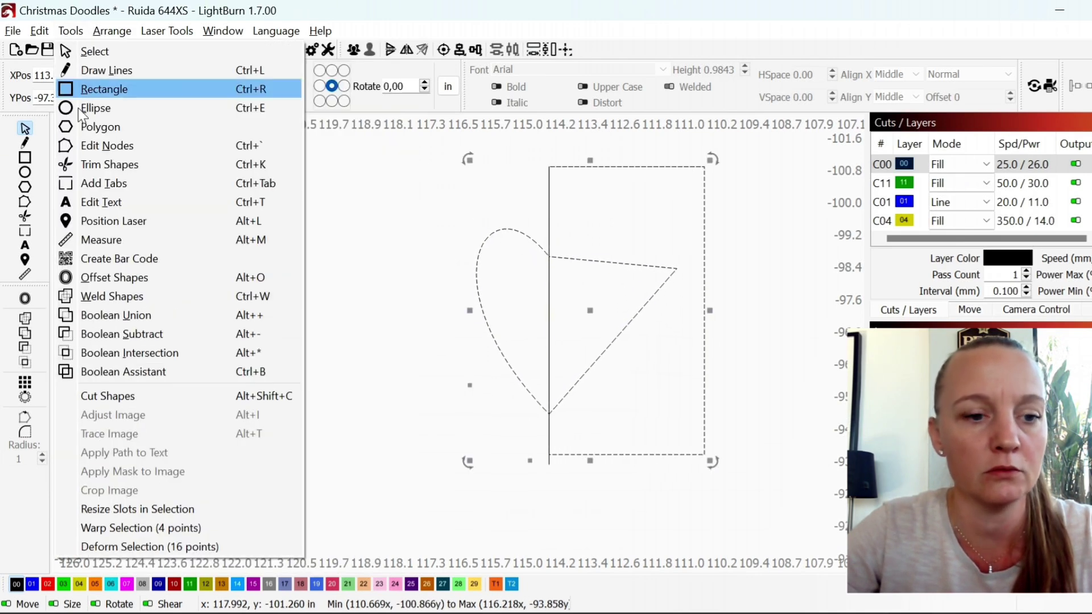
pyautogui.click(132, 397)
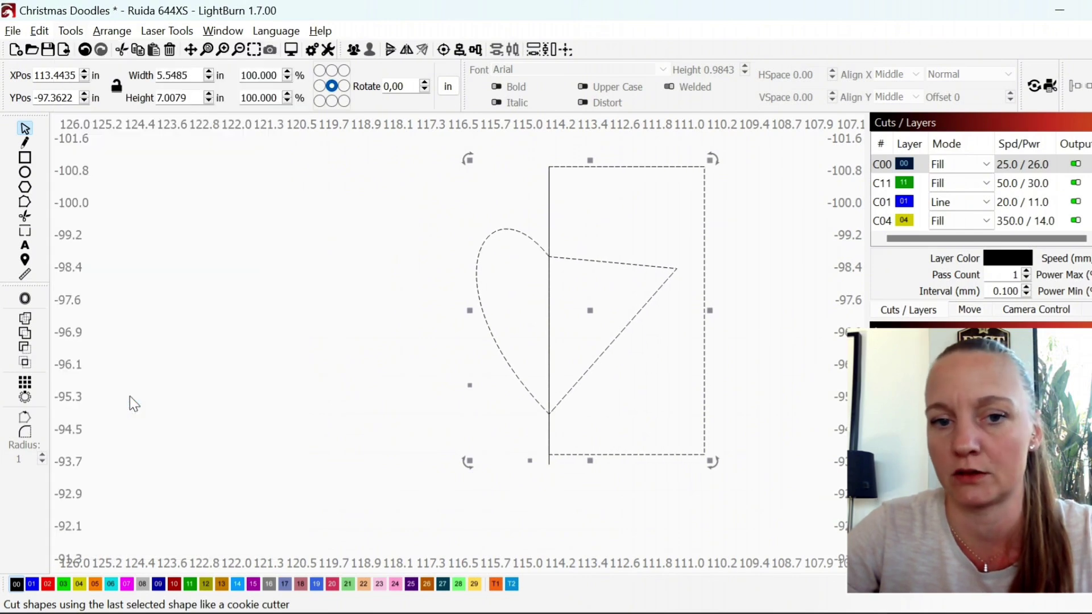
pyautogui.click(439, 383)
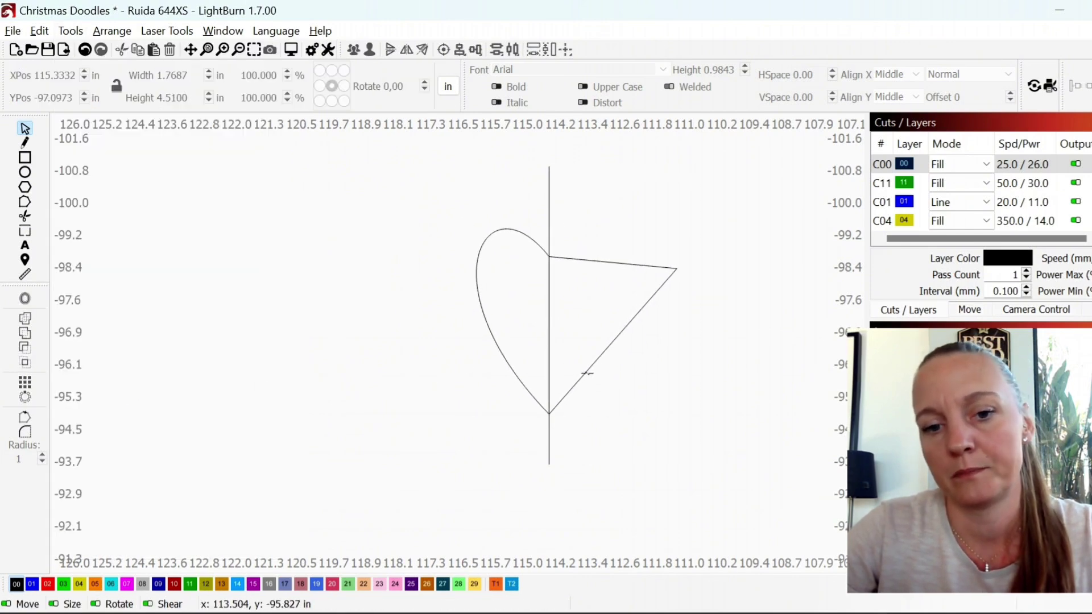
pyautogui.click(587, 373)
# - Delete the triangle piece, then duplicate, mirror and align the half-heart against the vertical line
pyautogui.press('Delete')
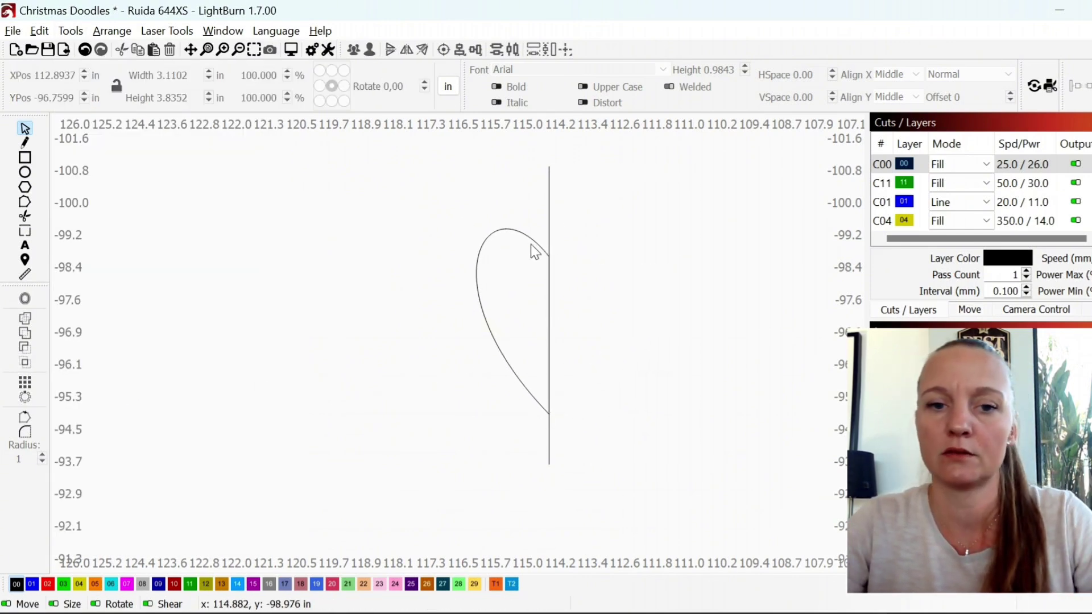
pyautogui.click(541, 256)
pyautogui.rightClick(544, 253)
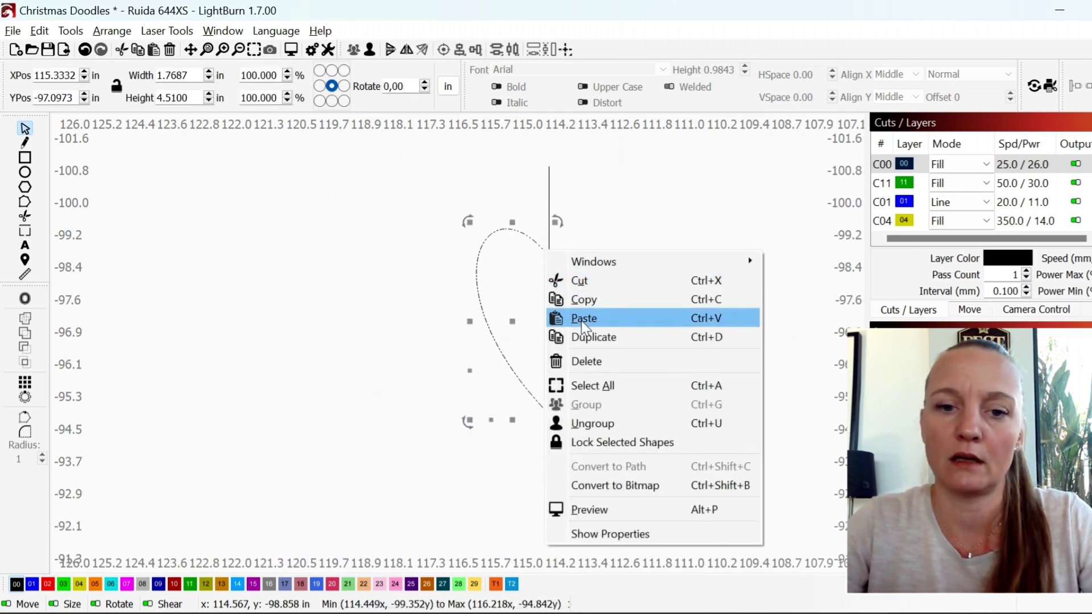
pyautogui.click(596, 338)
pyautogui.click(407, 49)
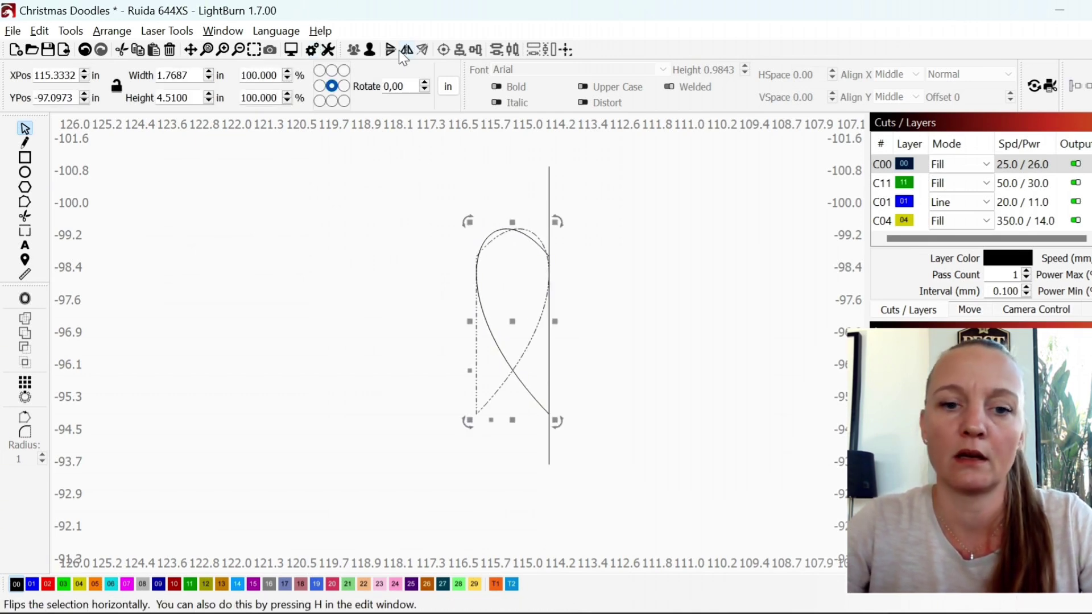
pyautogui.keyDown('shift'); pyautogui.click(547, 186); pyautogui.keyUp('shift')
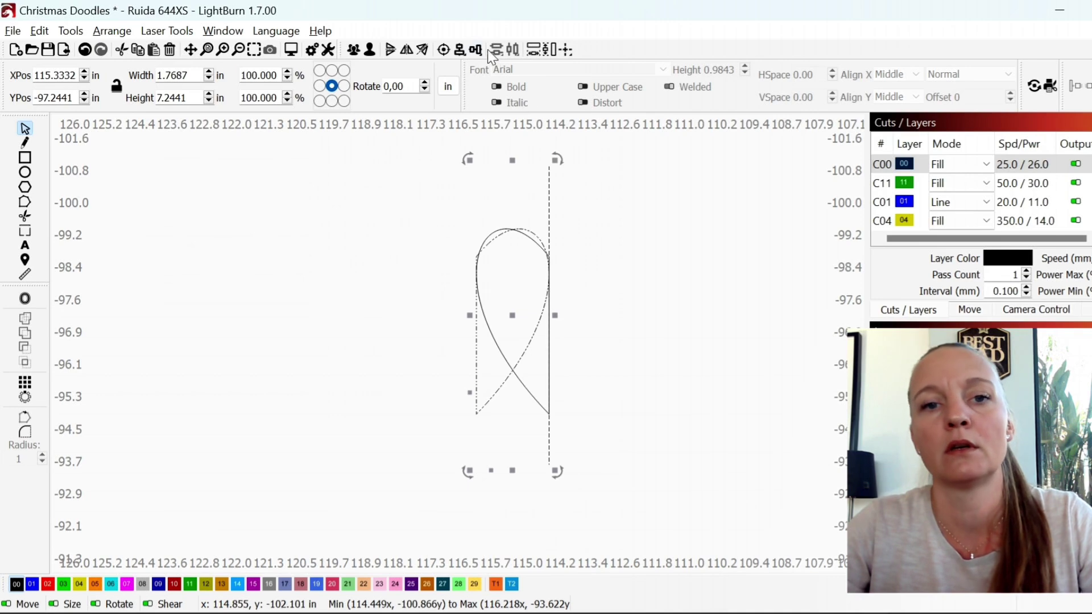
pyautogui.click(453, 59)
pyautogui.click(496, 66)
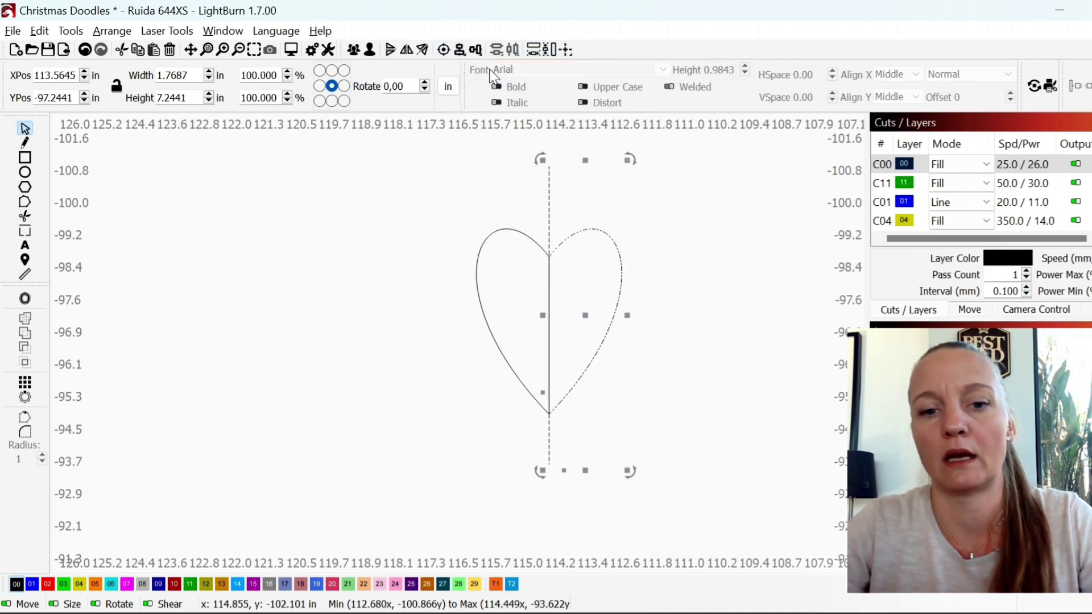
# - Box-select the whole second heart
pyautogui.click(670, 236)
pyautogui.scroll(-2, 456, 292)
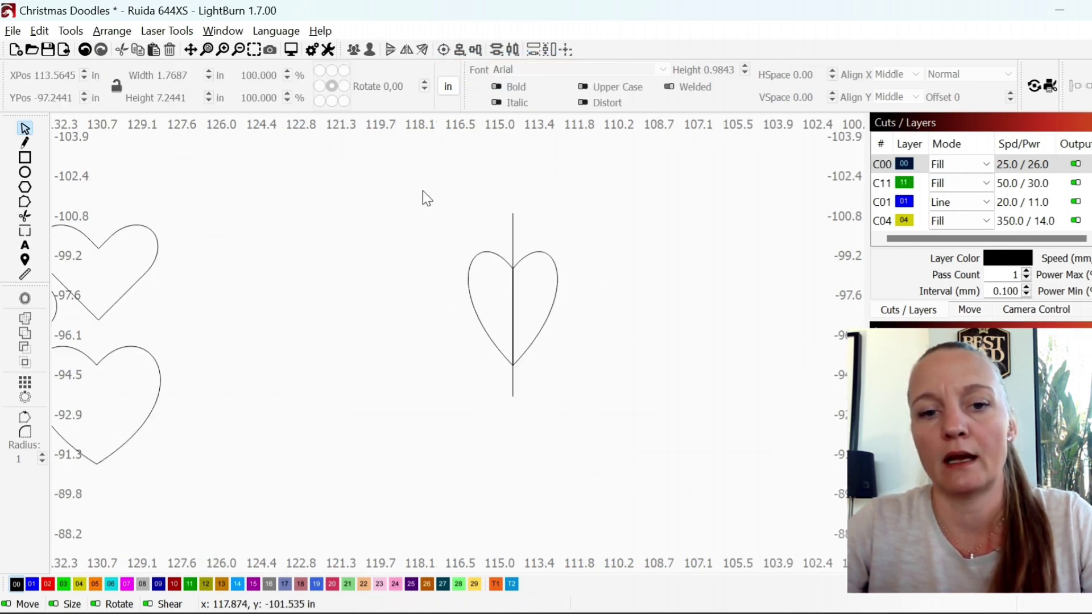
pyautogui.moveTo(422, 176); pyautogui.dragTo(590, 375)
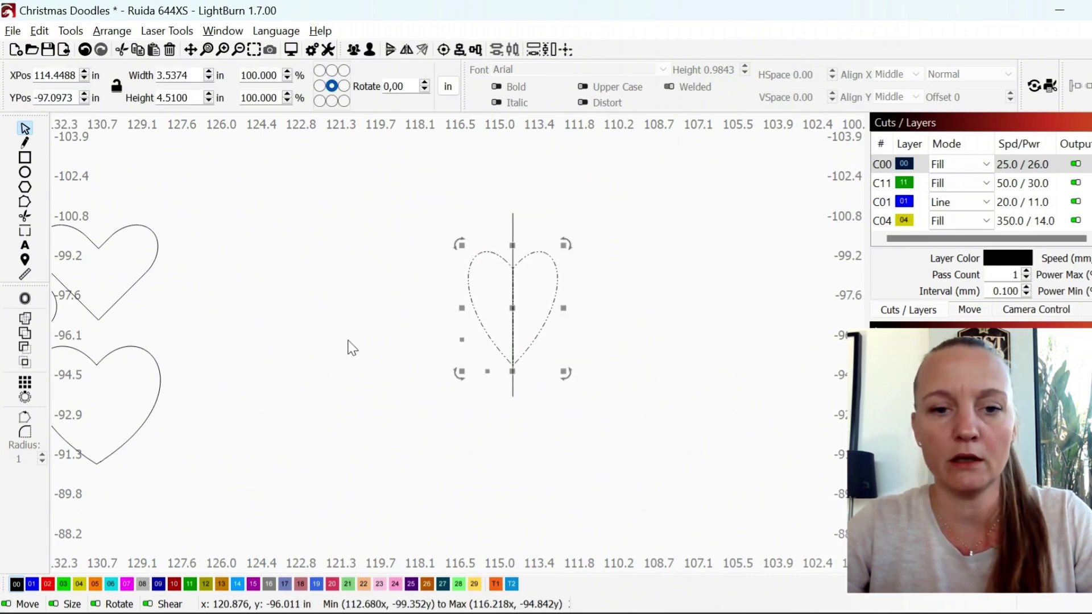
# - Move the heart copy down and to the left, then ungroup its halves
pyautogui.moveTo(489, 351); pyautogui.dragTo(312, 393)
pyautogui.scroll(3, 311, 393)
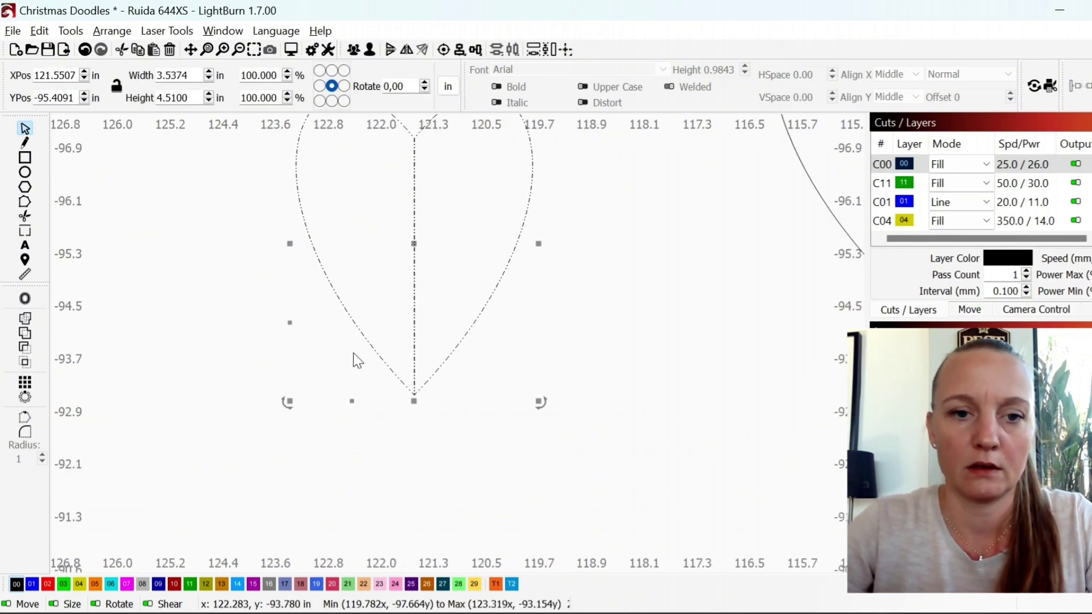
pyautogui.rightClick(451, 177)
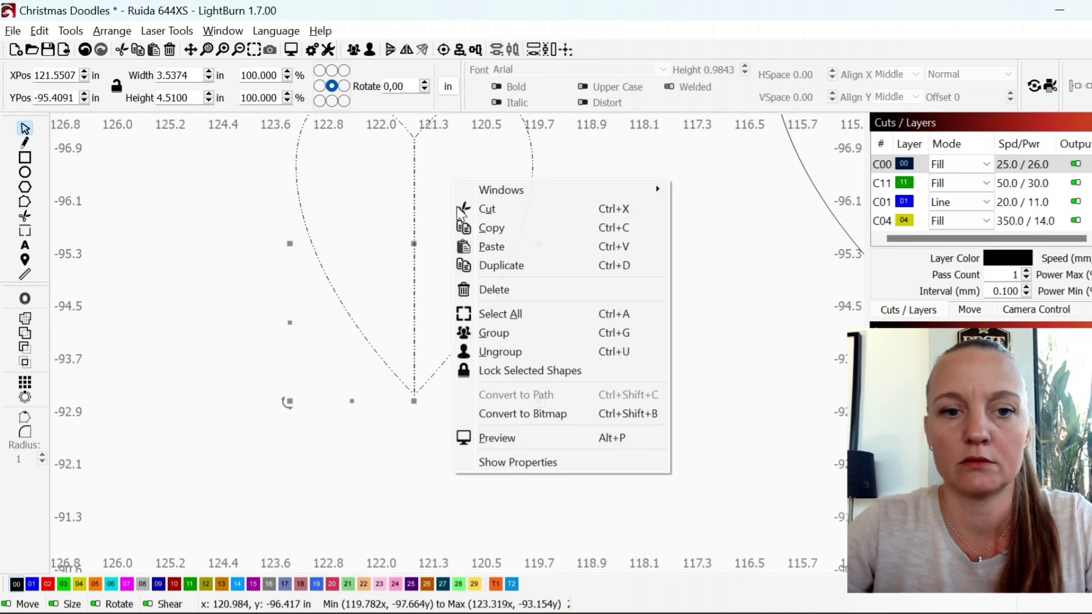
pyautogui.click(500, 351)
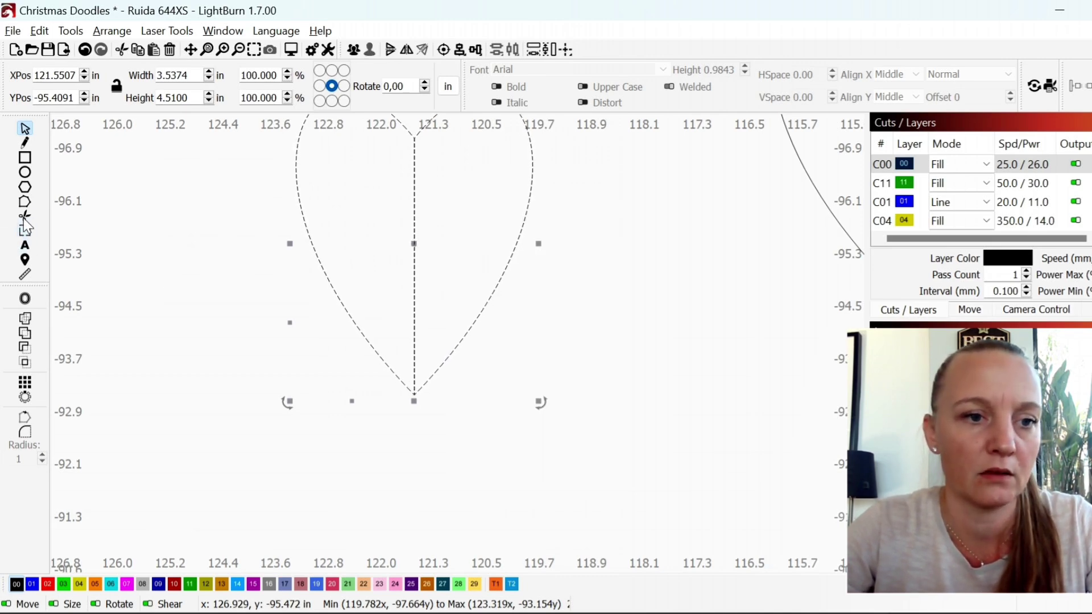
# - Switch to Edit Nodes mode on the ungrouped heart
pyautogui.click(25, 202)
pyautogui.scroll(2, 406, 221)
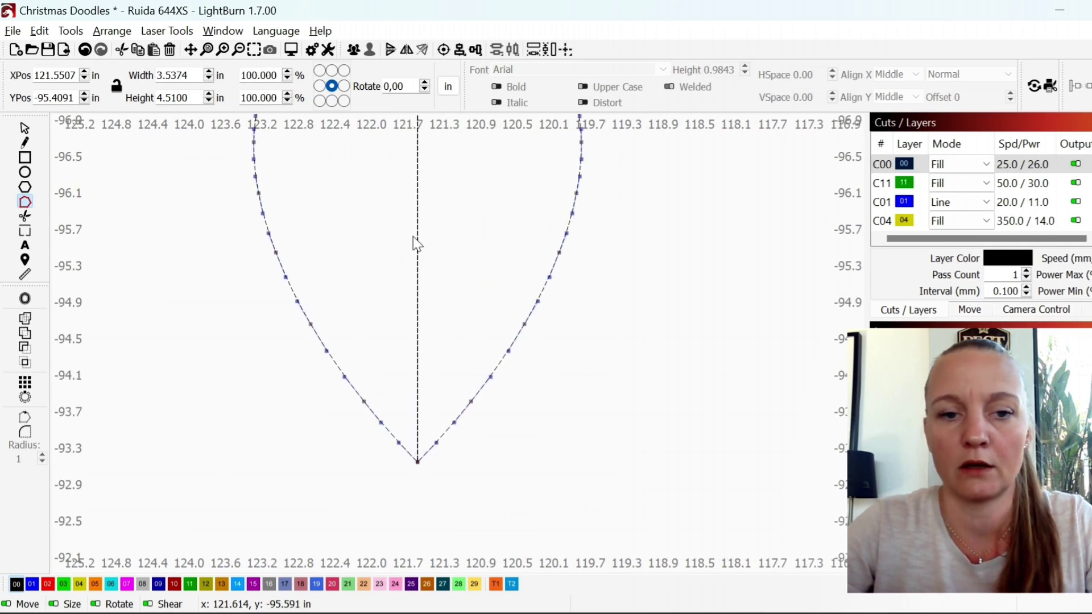
pyautogui.scroll(-1, 412, 238)
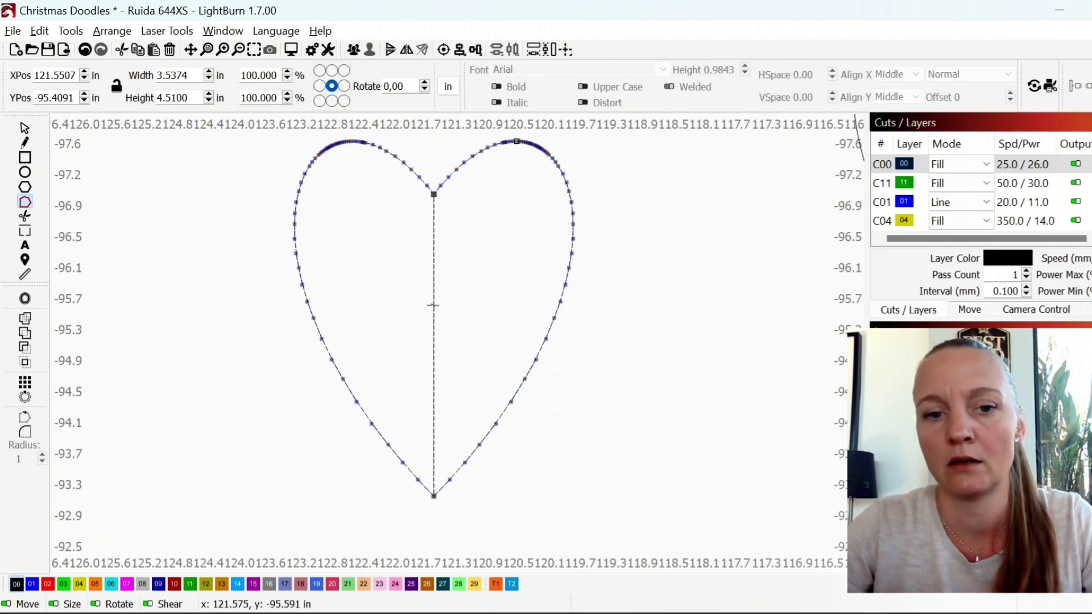
# - Delete the heart's vertical centre line segment
pyautogui.press('d')
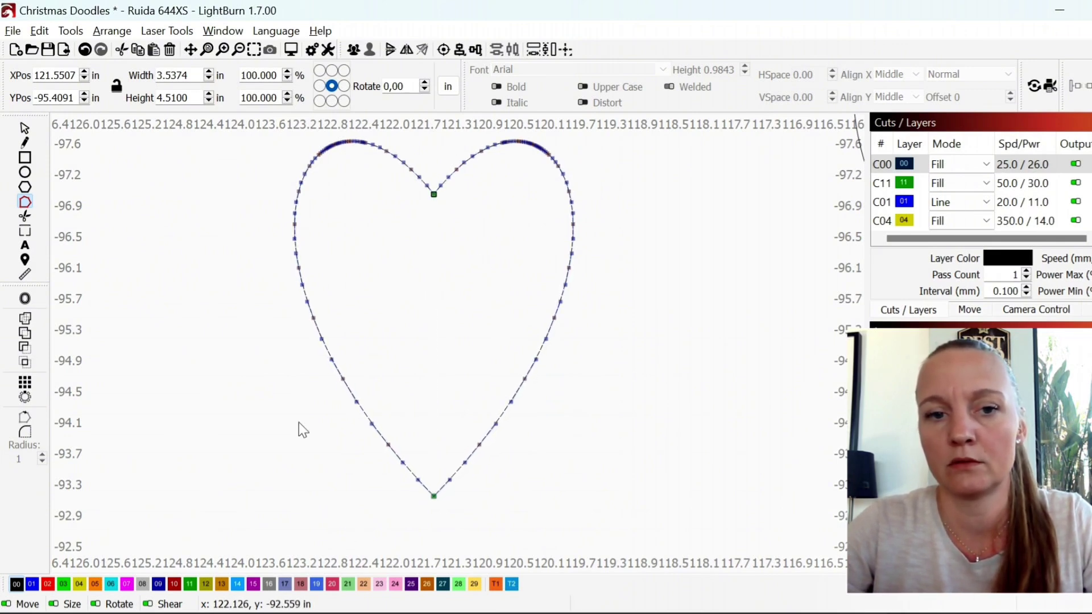
pyautogui.scroll(-2, 301, 310)
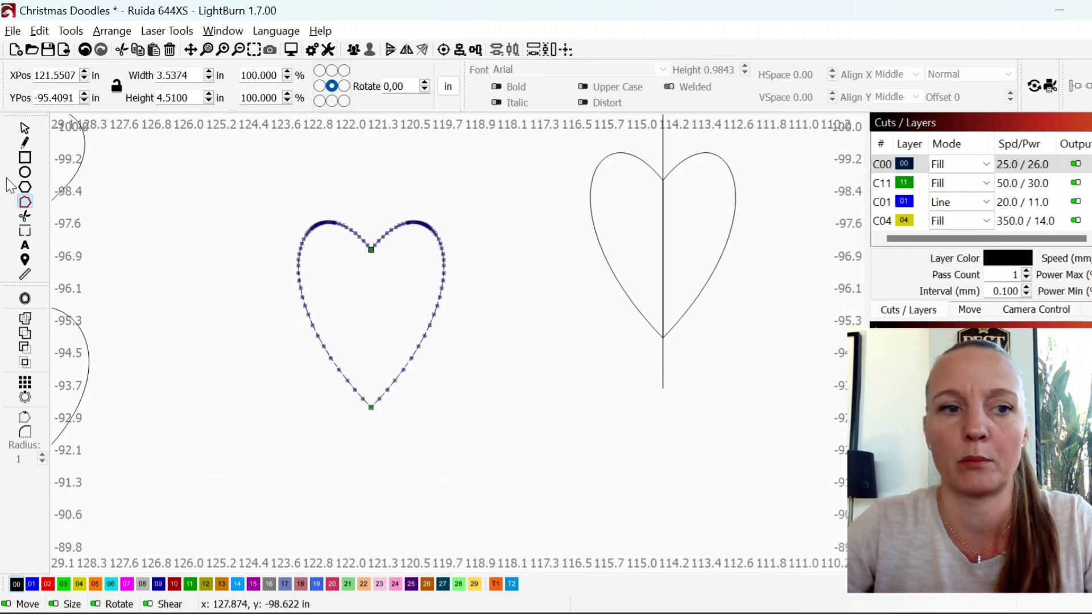
pyautogui.scroll(-3, 595, 267)
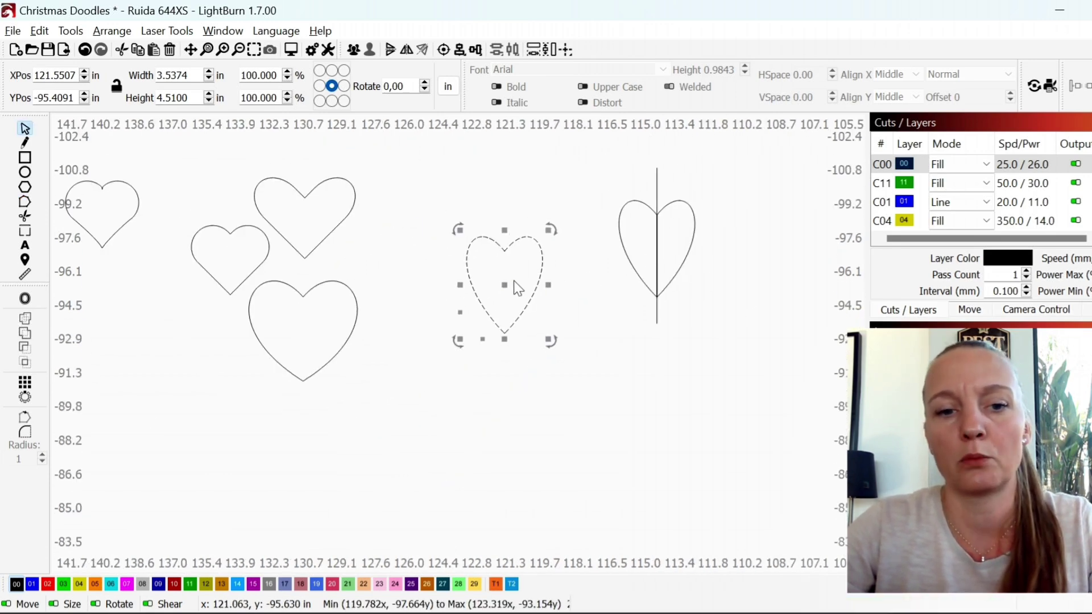
pyautogui.hscroll(-2, 397, 383)
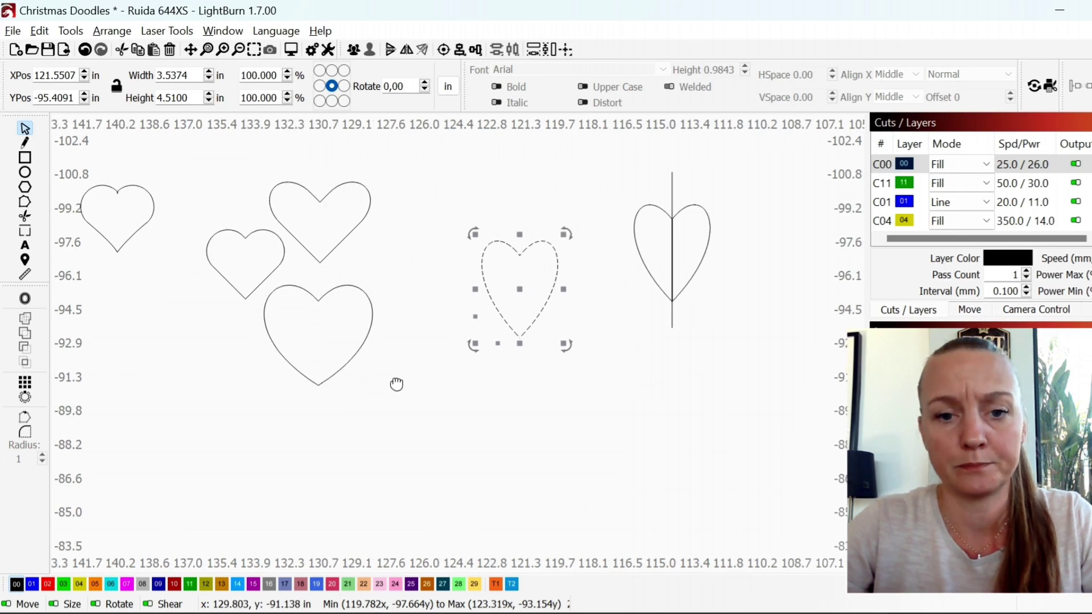
# - Paste a heart copy and squash it shorter and narrower
pyautogui.hotkey('ctrl', 'v')
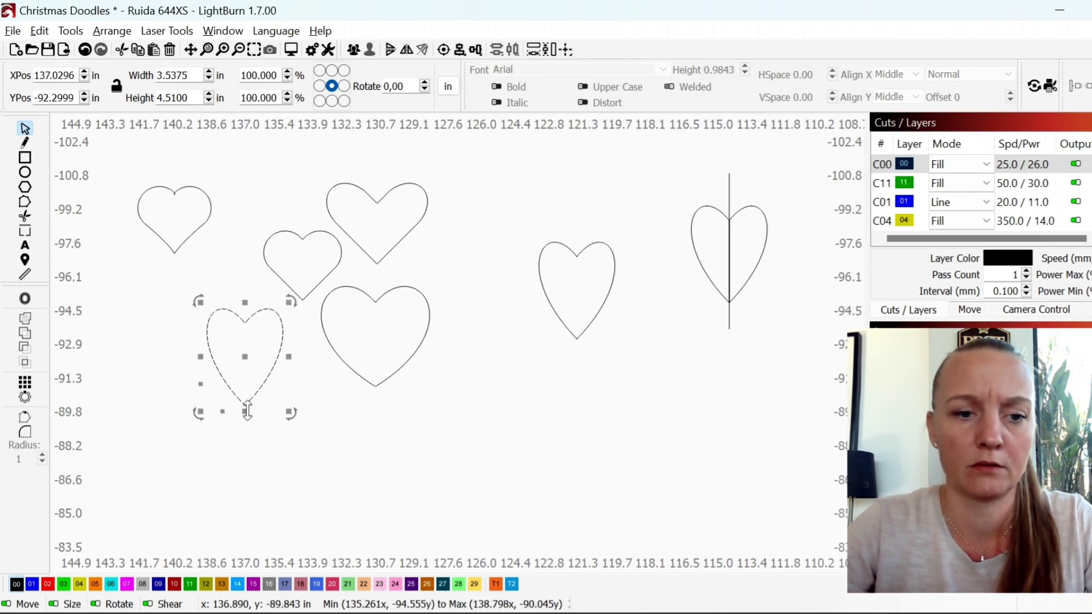
pyautogui.moveTo(246, 410); pyautogui.dragTo(250, 374)
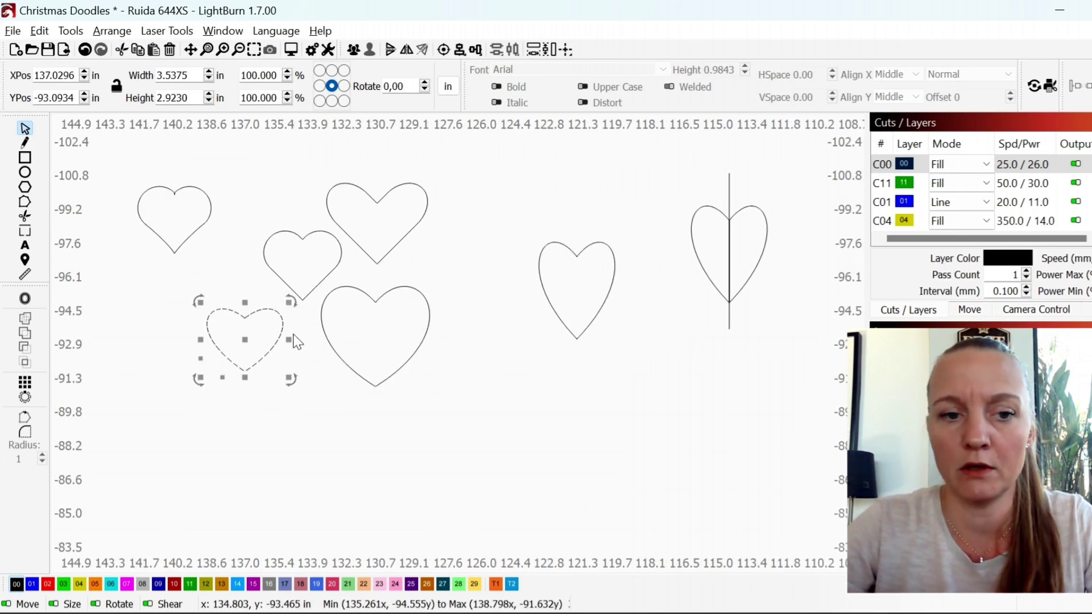
pyautogui.moveTo(289, 340); pyautogui.dragTo(275, 341)
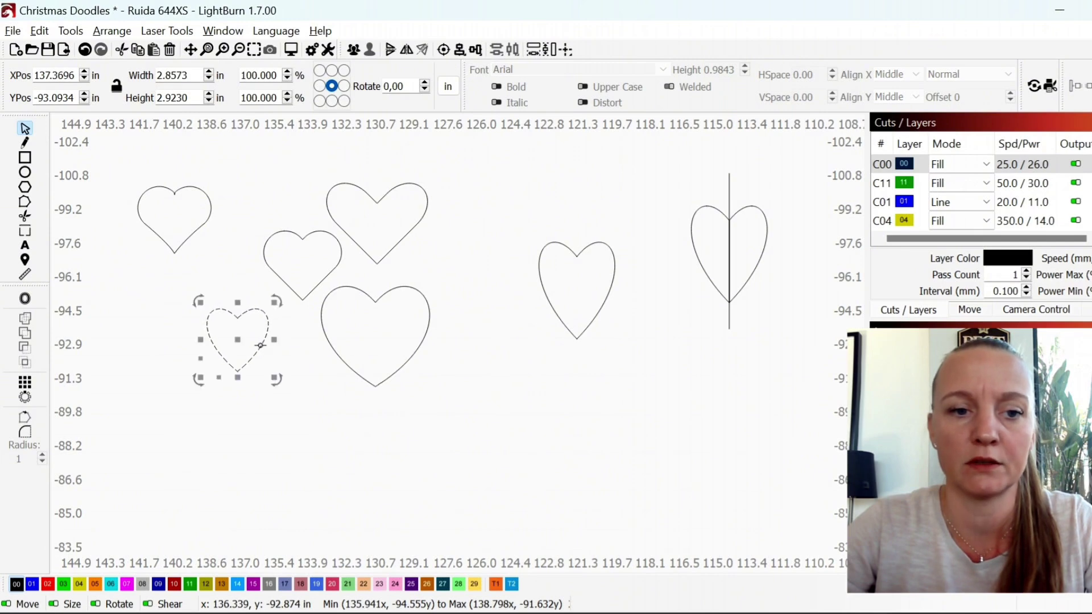
pyautogui.scroll(5, 260, 345)
# - Select both halves of the small heart and scale it to about 2.53 × 2.59 in
pyautogui.click(287, 251)
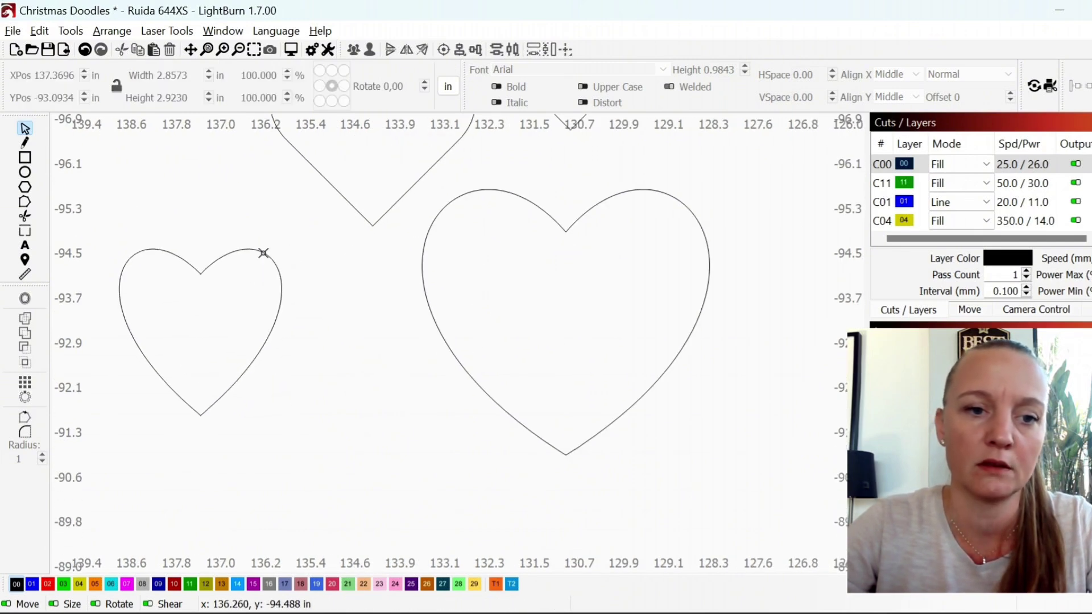
pyautogui.click(263, 253)
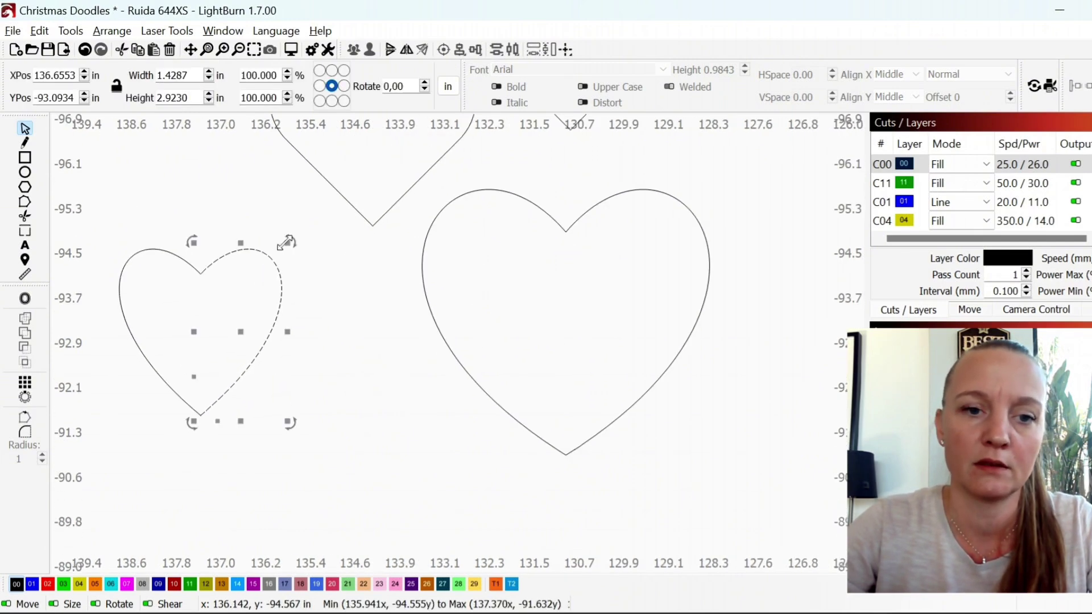
pyautogui.keyDown('shift'); pyautogui.click(187, 270); pyautogui.keyUp('shift')
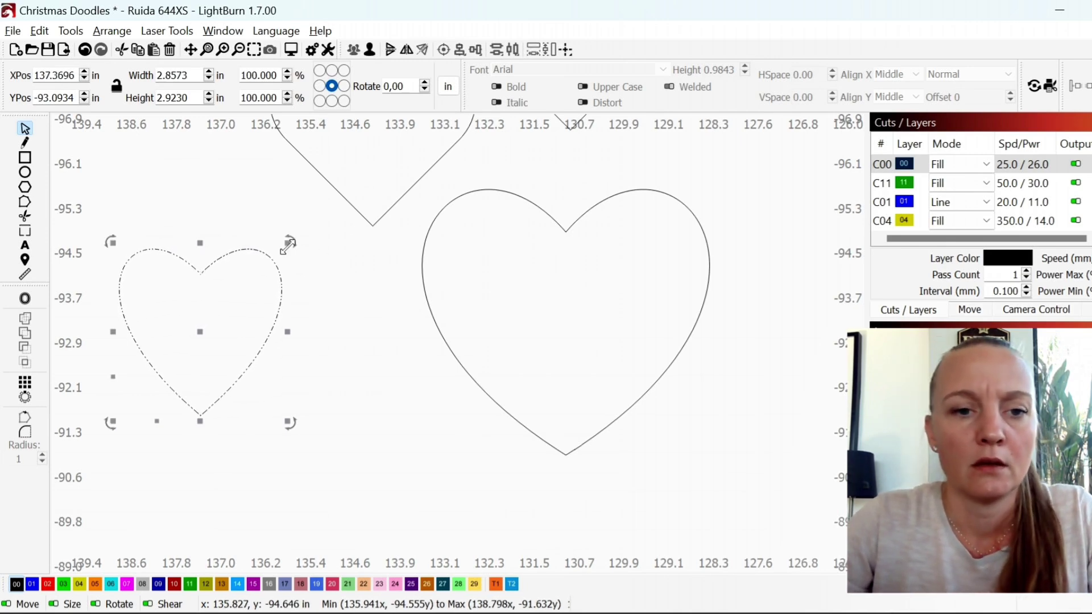
pyautogui.moveTo(288, 244); pyautogui.dragTo(269, 265)
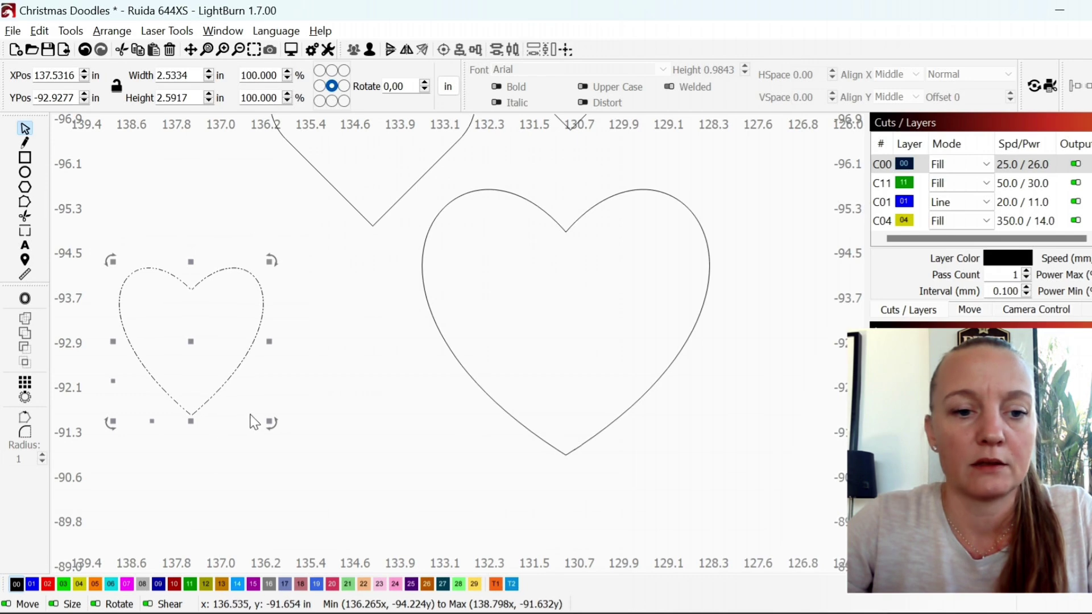
pyautogui.scroll(-4, 269, 432)
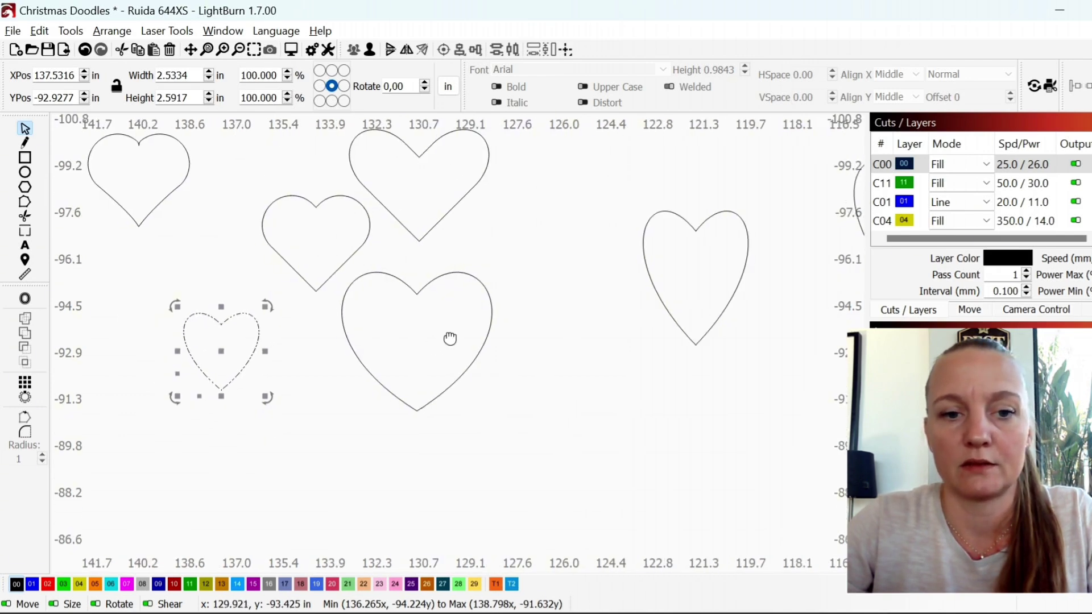
# - Duplicate the large heart and place the copy below the group
pyautogui.click(493, 356)
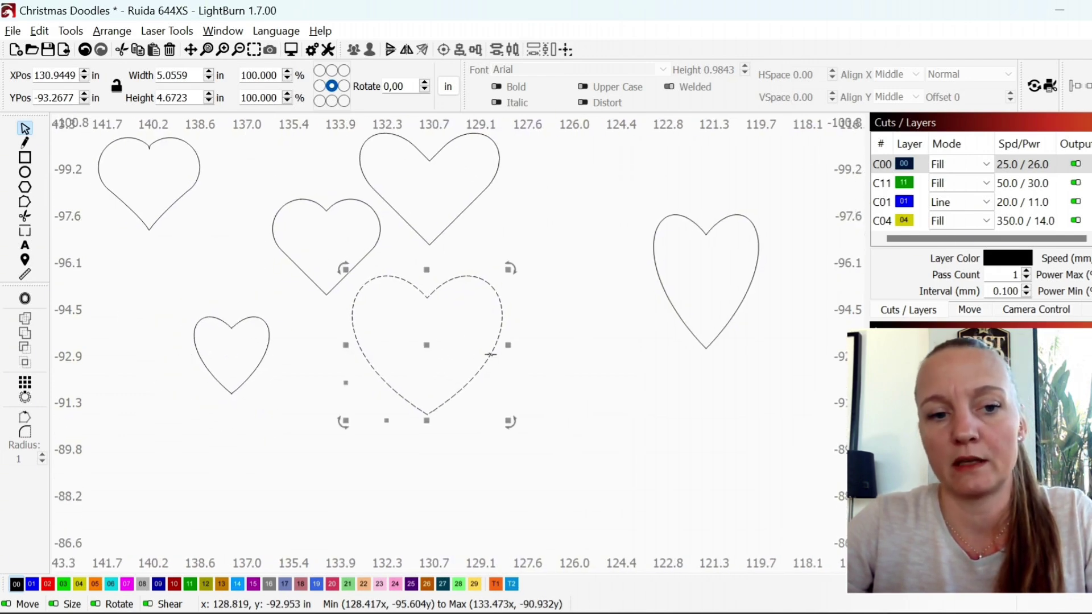
pyautogui.hotkey('ctrl', 'v')
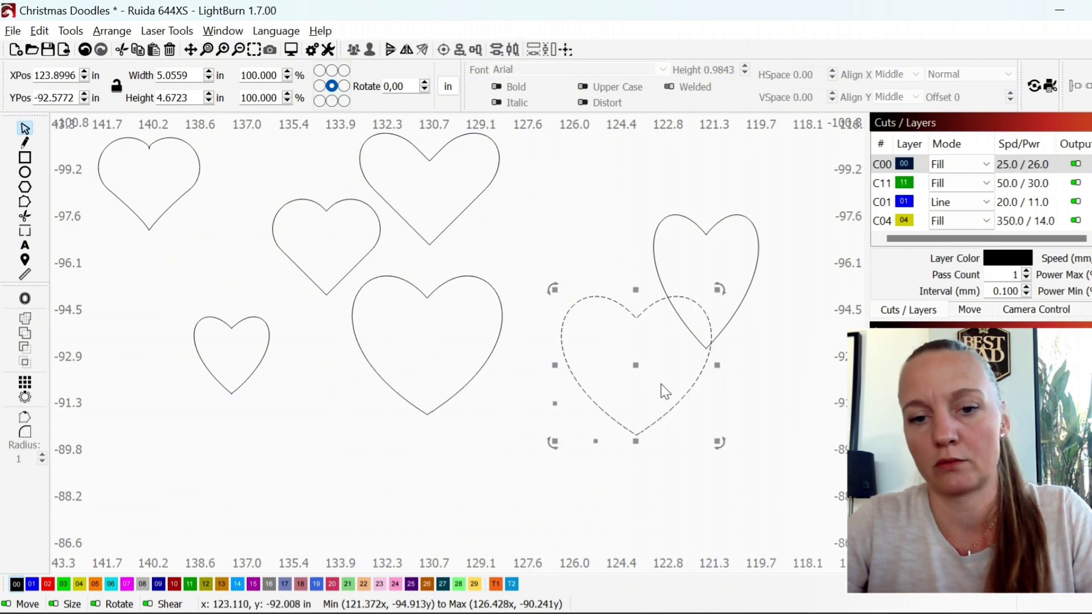
pyautogui.moveTo(551, 371); pyautogui.dragTo(493, 389)
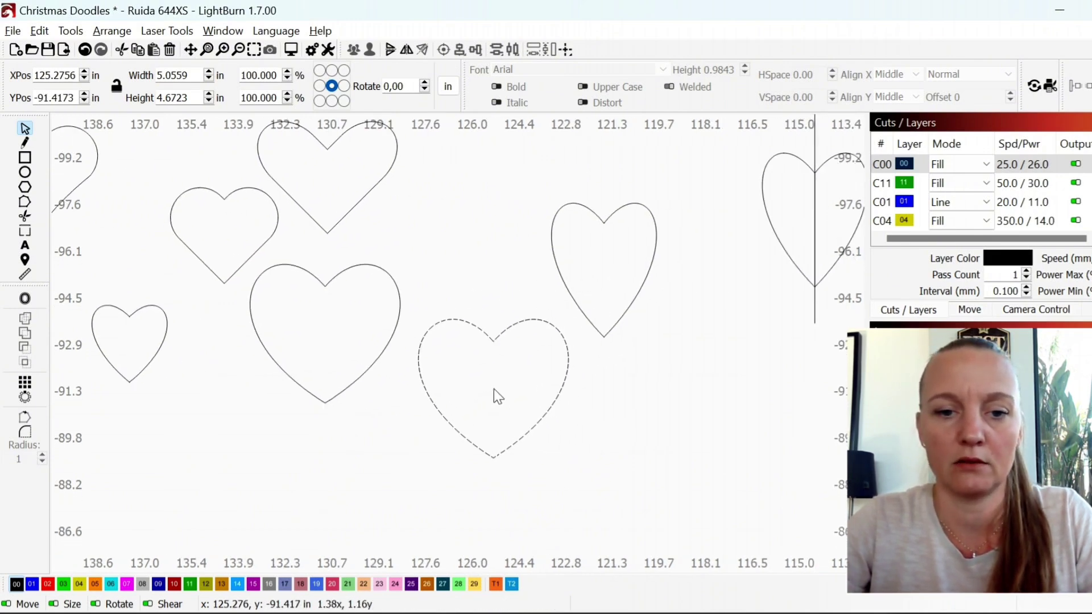
# - Set Offset Shapes to Outward, Round, 0.2894 in distance, with Delete original unticked
pyautogui.click(24, 298)
pyautogui.moveTo(810, 239); pyautogui.dragTo(897, 230)
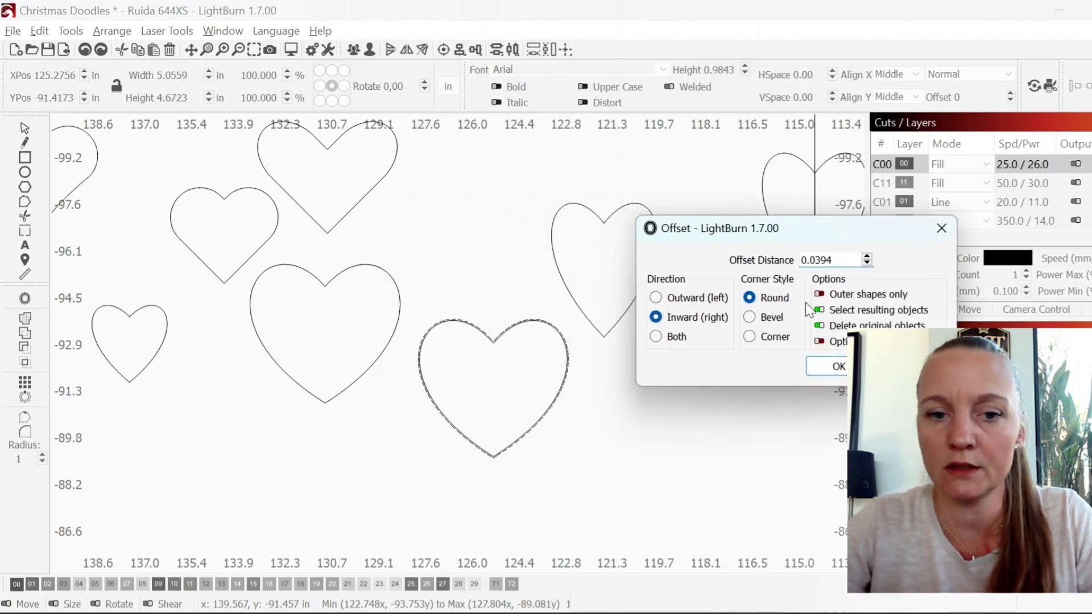
pyautogui.scroll(3, 475, 464)
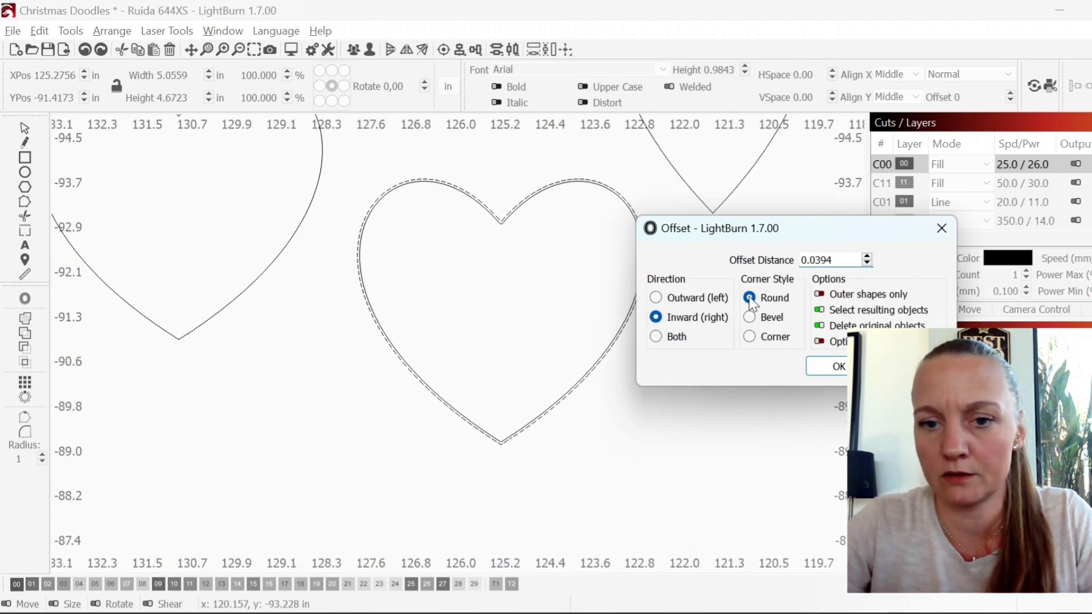
pyautogui.click(819, 326)
pyautogui.click(659, 300)
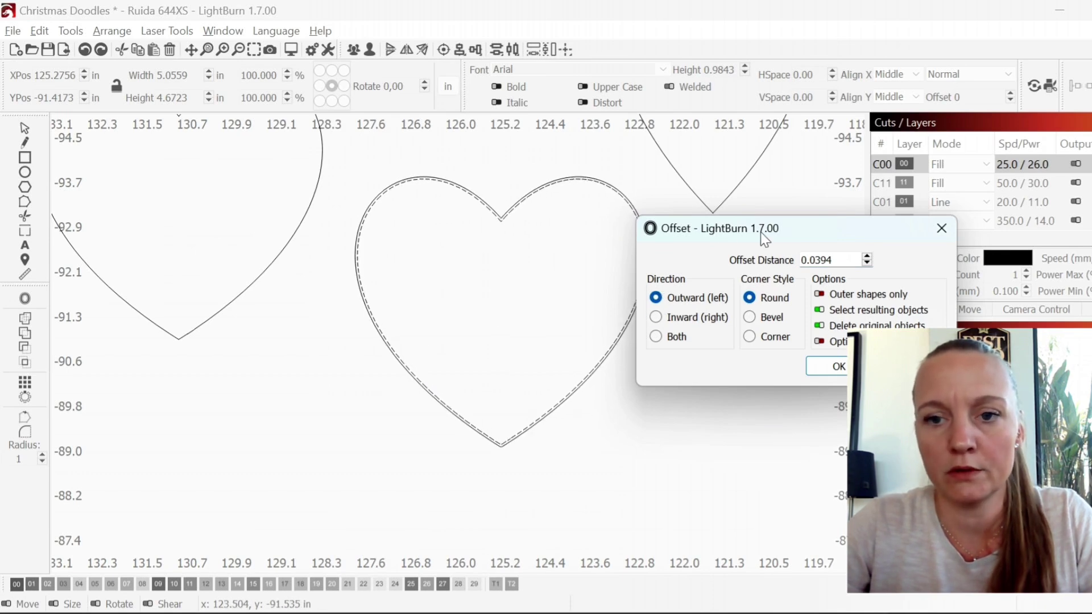
pyautogui.click(867, 256)
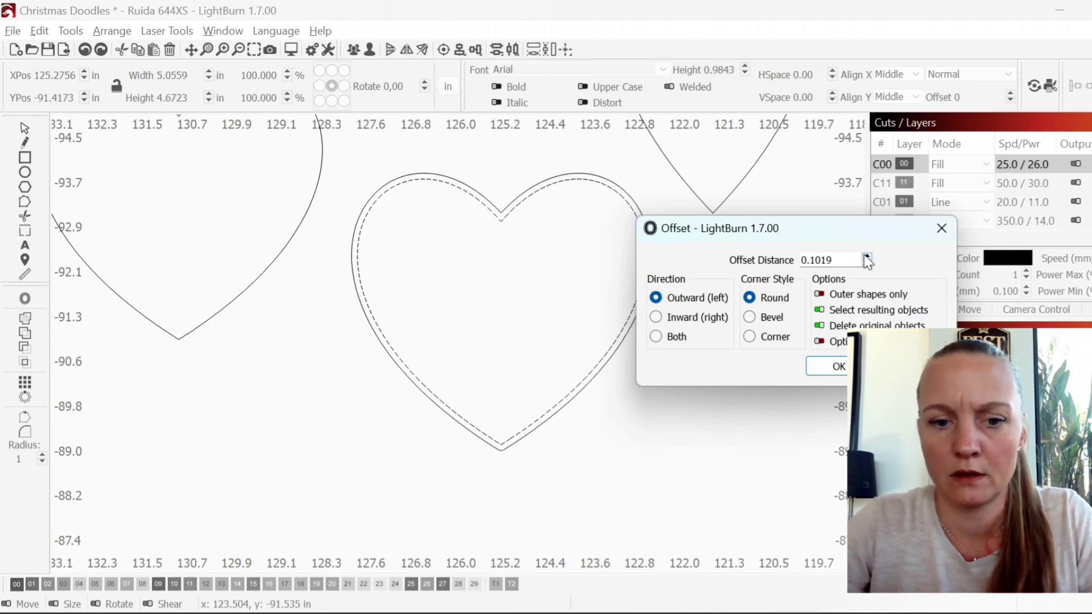
pyautogui.click(866, 255)
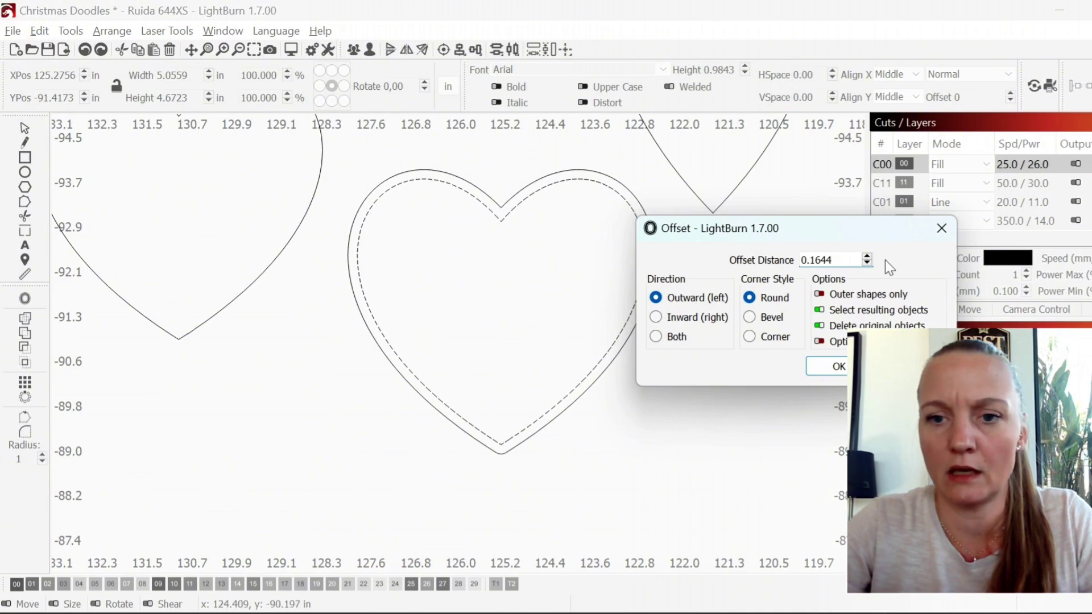
pyautogui.click(860, 257)
pyautogui.click(867, 256)
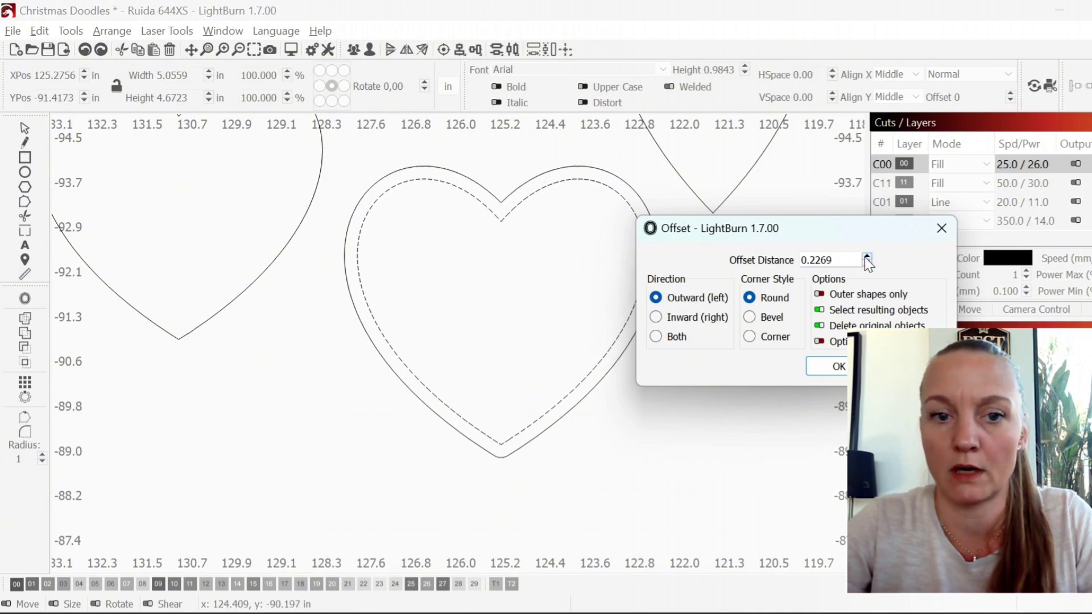
pyautogui.click(867, 257)
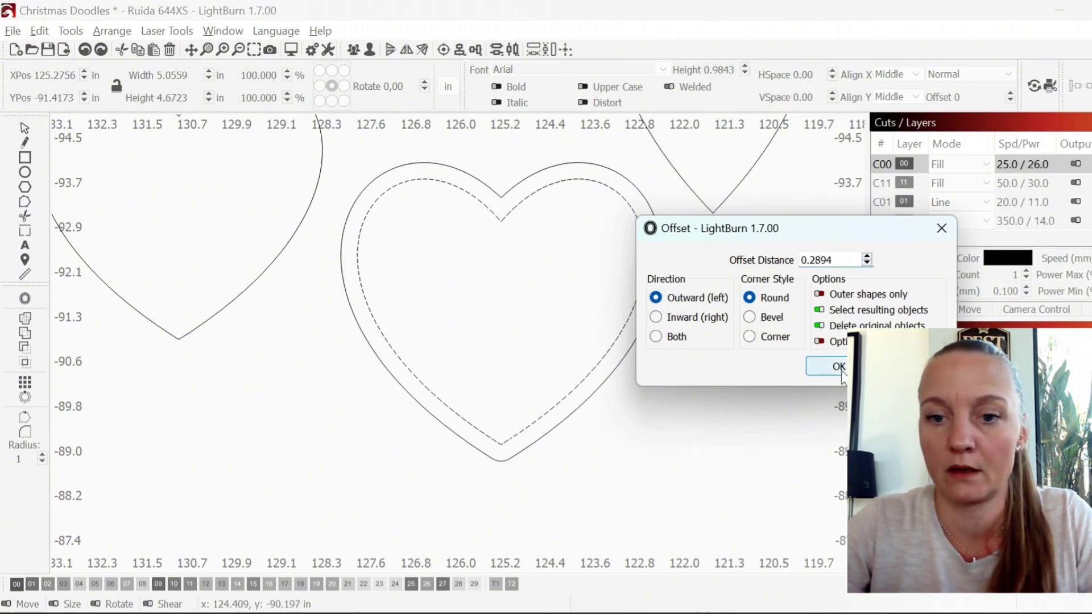
pyautogui.click(822, 325)
# - Apply the outward offset outline around the heart copy
pyautogui.click(832, 367)
pyautogui.scroll(-3, 578, 363)
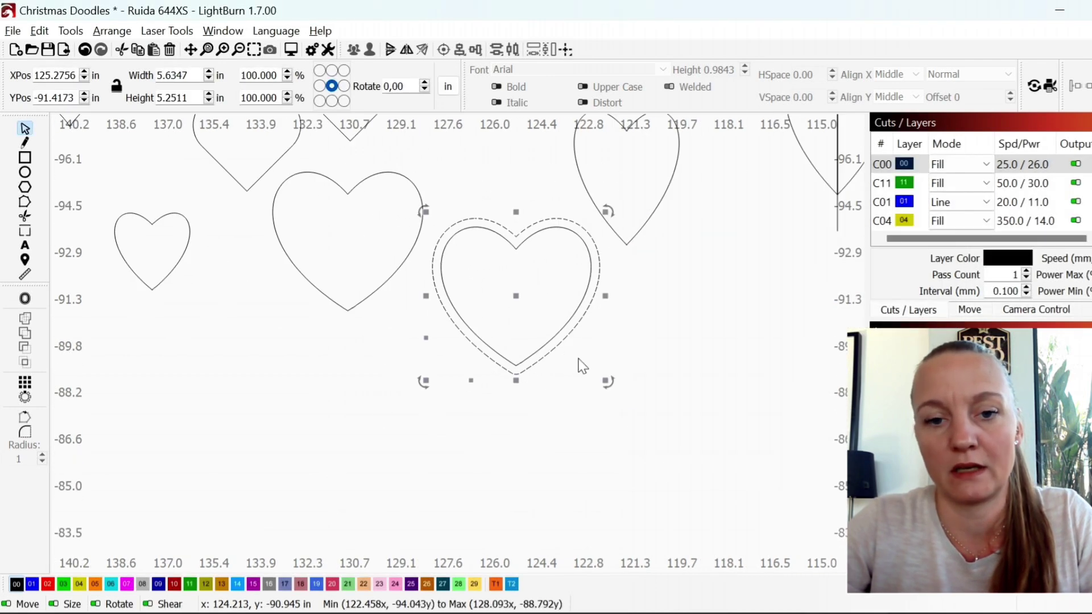
pyautogui.scroll(2, 619, 335)
# - Select the inner heart and its offset outline and copy the pair above the others
pyautogui.click(619, 334)
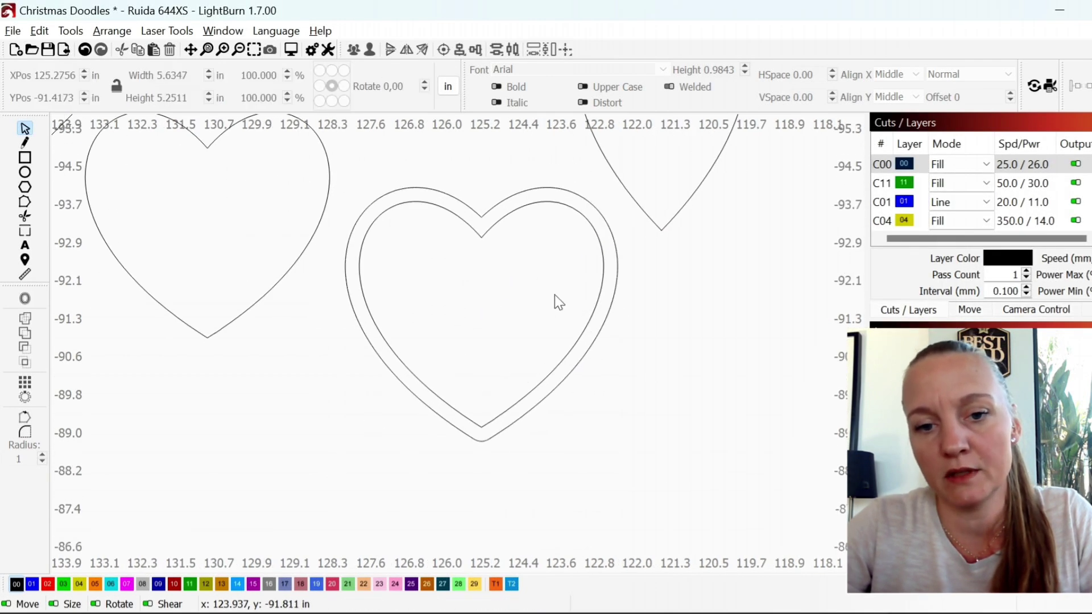
pyautogui.click(597, 340)
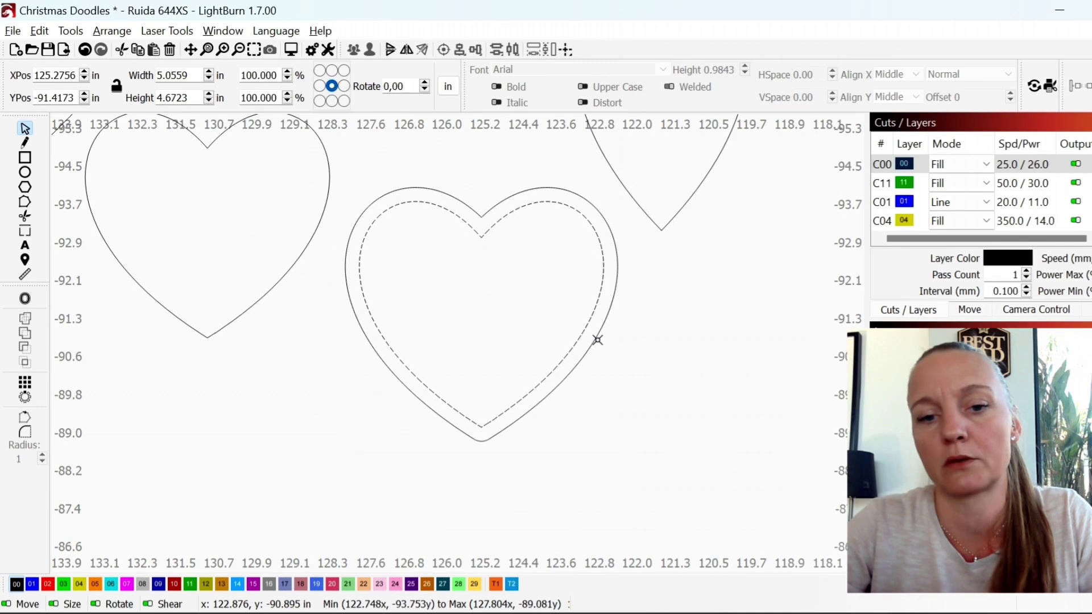
pyautogui.scroll(-3, 594, 338)
pyautogui.keyDown('shift'); pyautogui.click(553, 343); pyautogui.keyUp('shift')
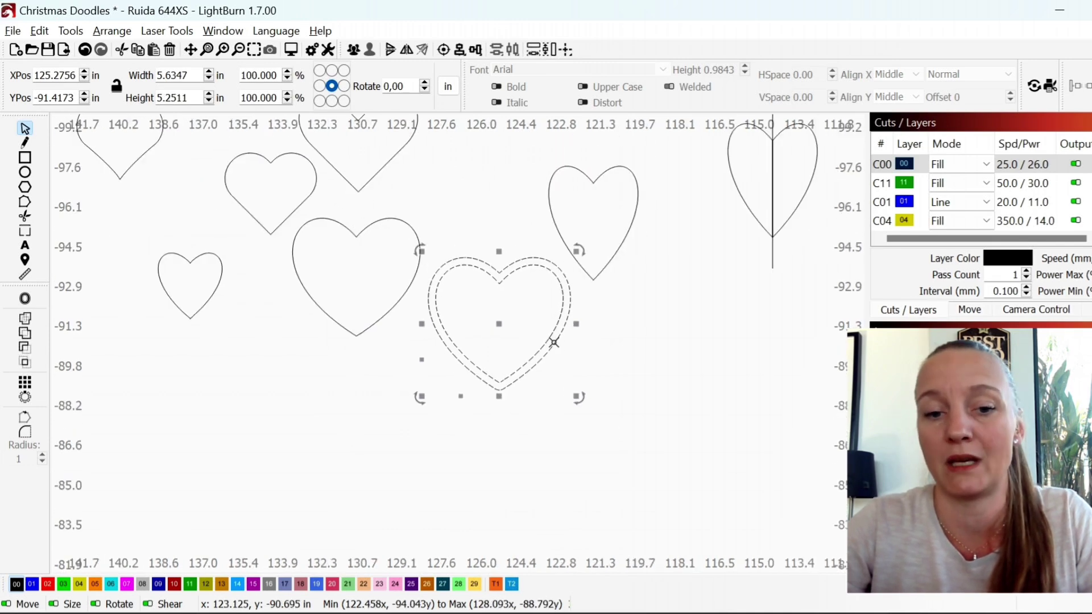
pyautogui.scroll(-4, 554, 343)
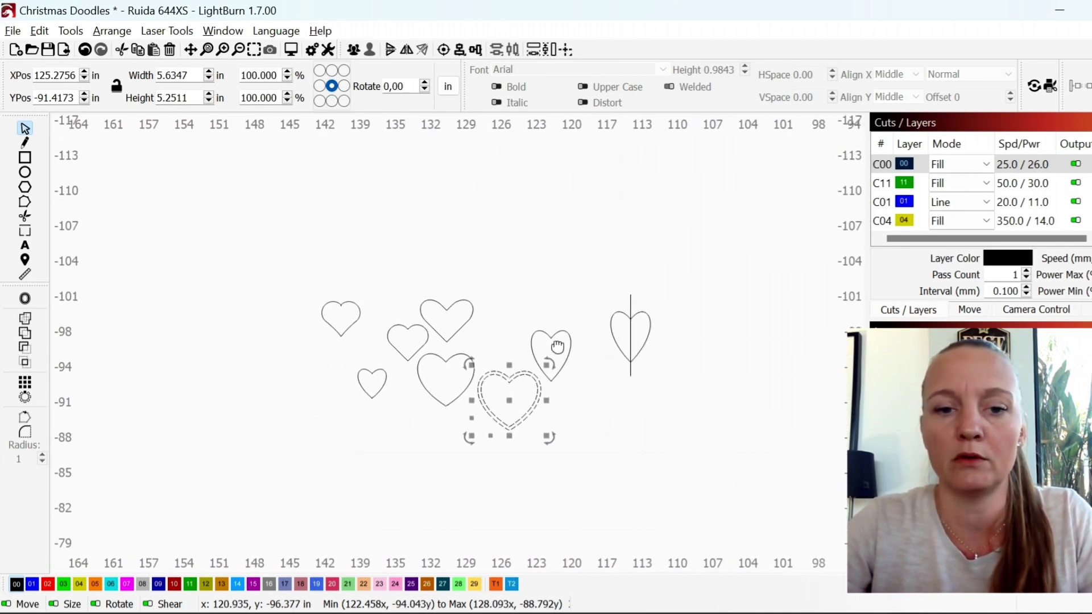
pyautogui.moveTo(512, 413); pyautogui.dragTo(522, 275)
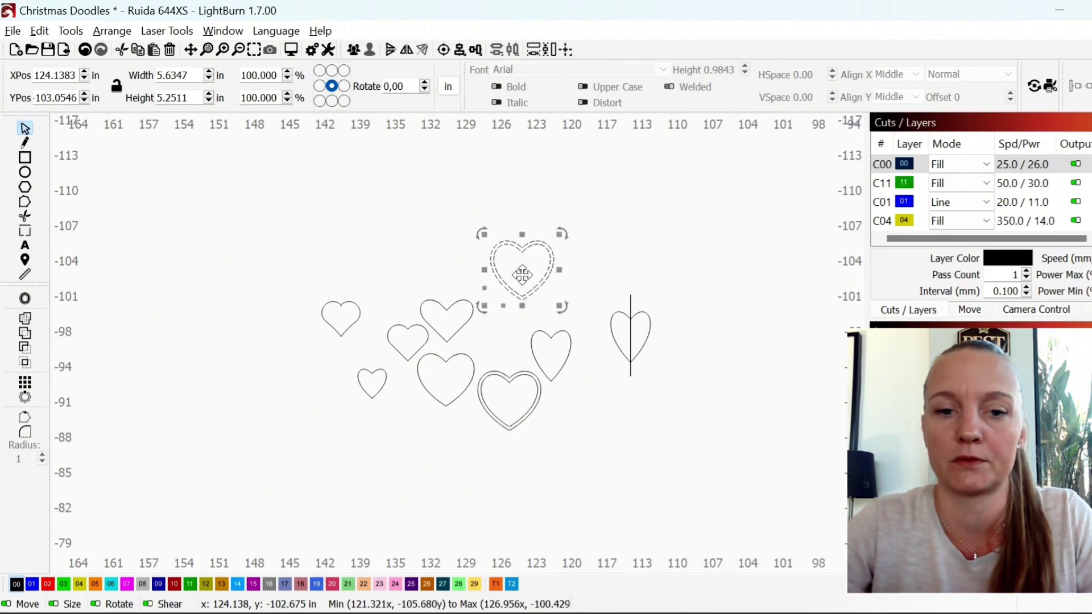
pyautogui.scroll(3, 522, 274)
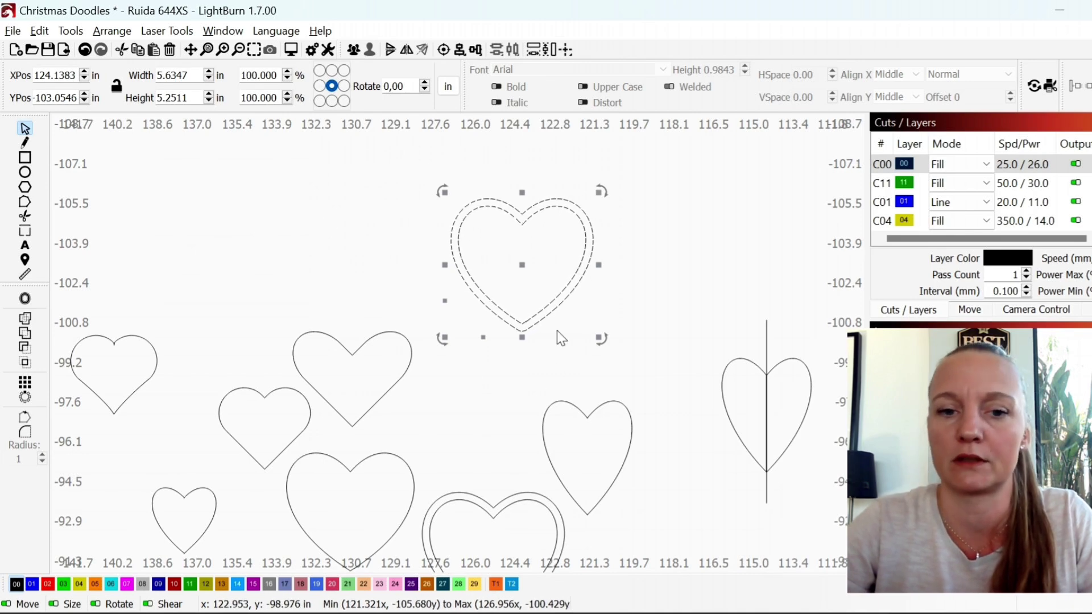
pyautogui.scroll(-1, 557, 354)
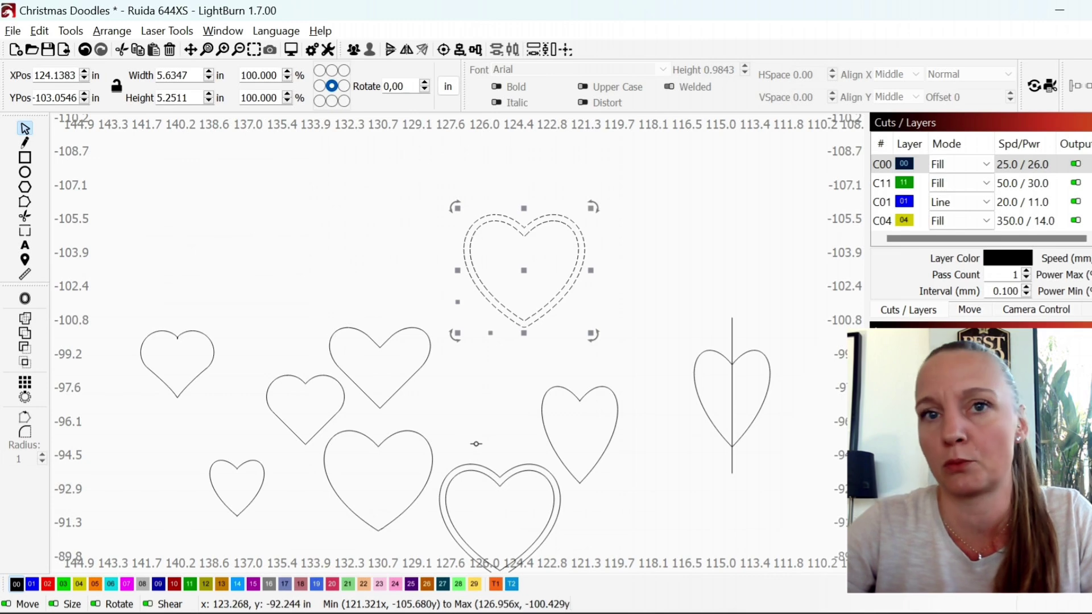
# - Delete the upper pair's inner heart, leaving only its rounded outline
pyautogui.click(567, 316)
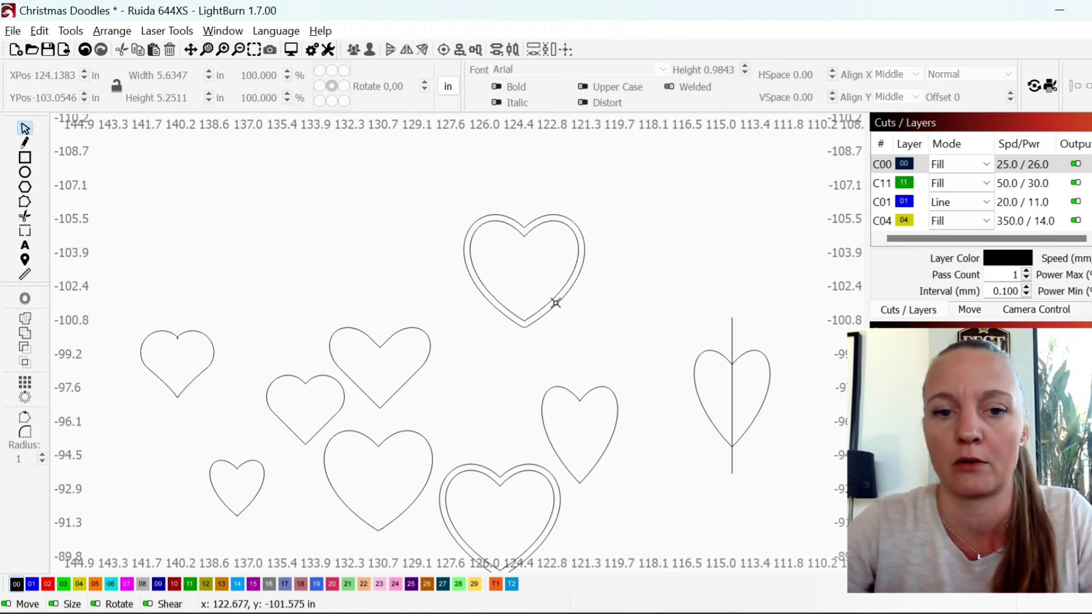
pyautogui.click(556, 300)
pyautogui.press('Delete')
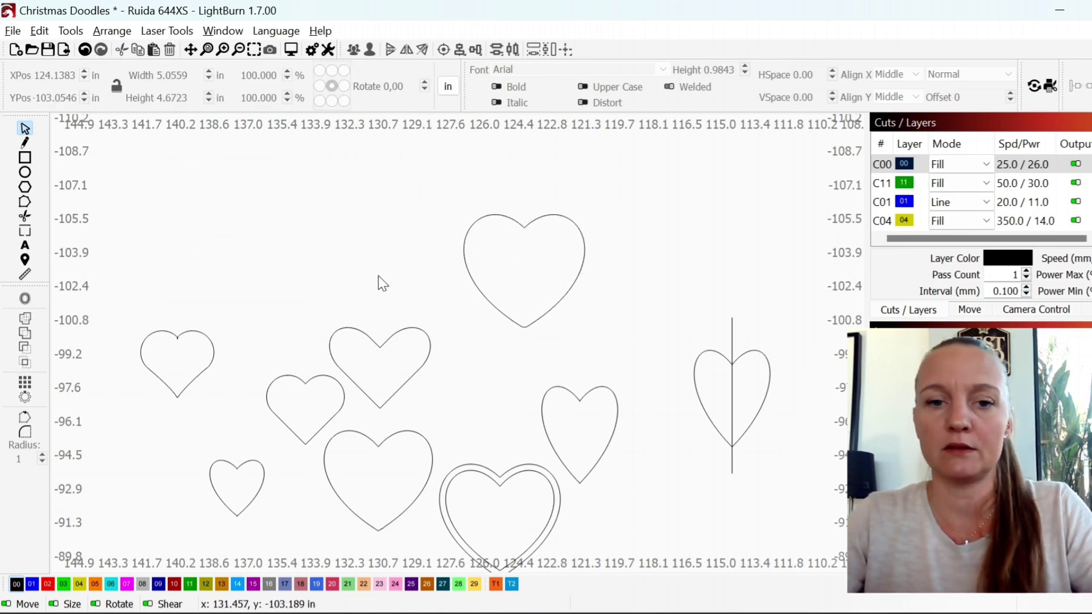
pyautogui.scroll(-2, 623, 297)
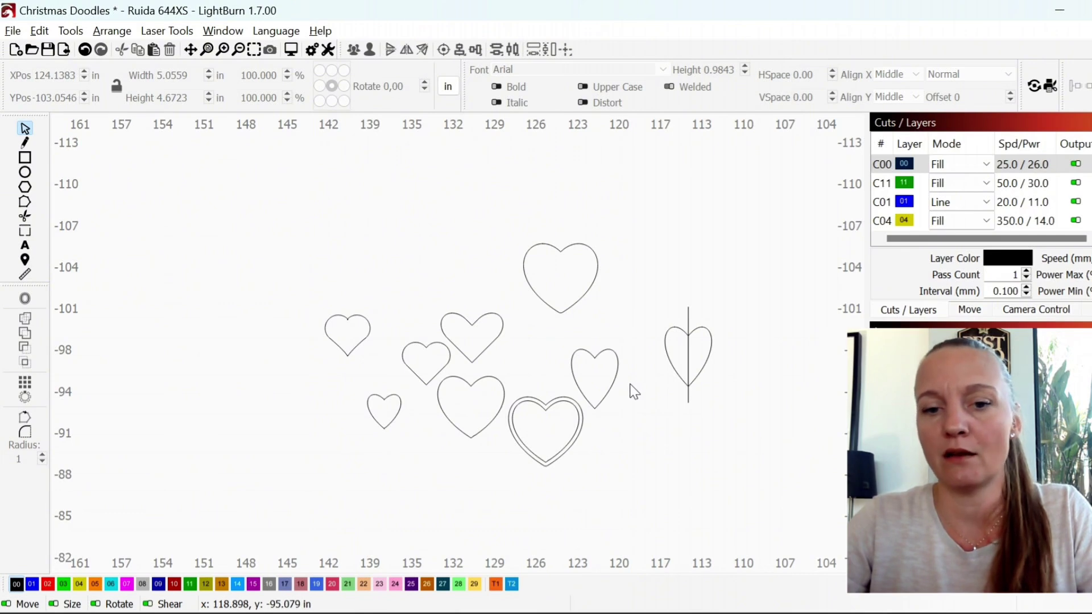
pyautogui.scroll(1, 634, 392)
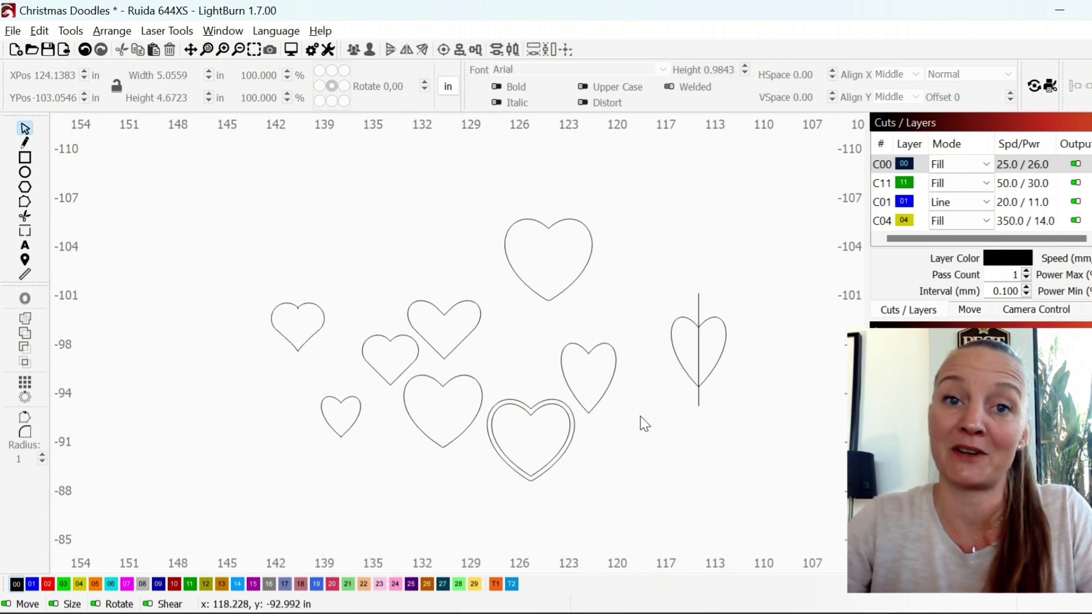